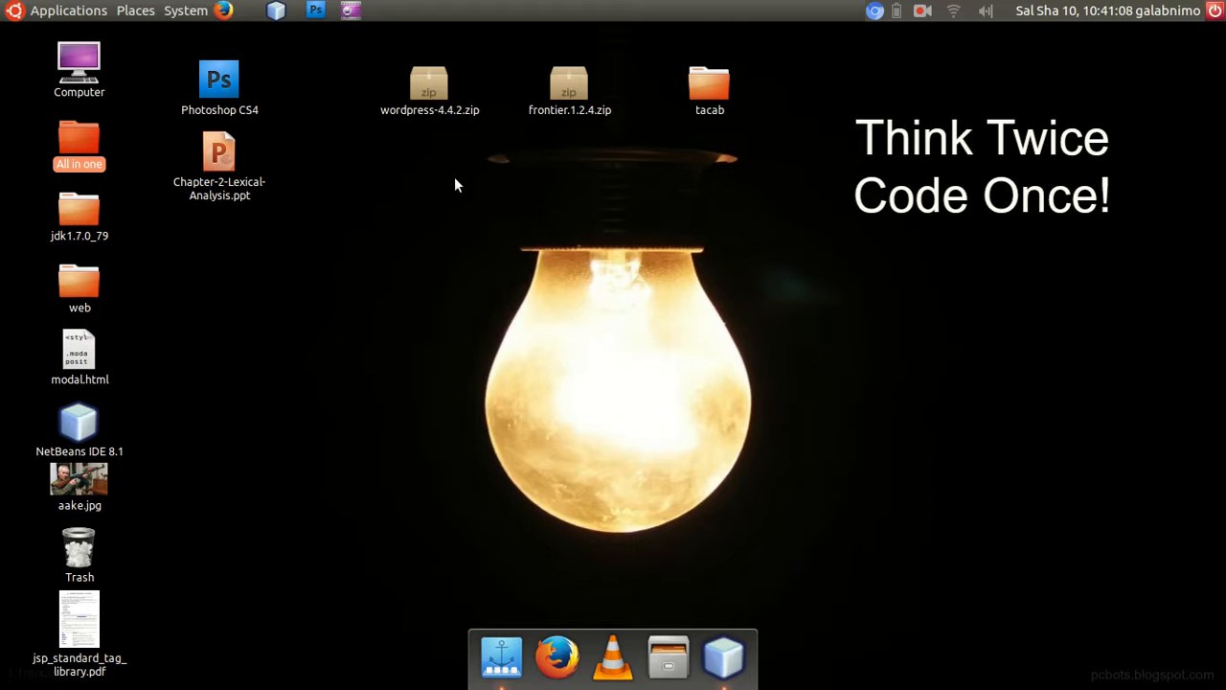
Rearrange the wordpress-4.4.2.zip, frontier.1.2.4.zip and tacab icons into an evenly spaced row farther from the other desktop icons.
left_click_drag(706, 77, 849, 100)
left_click_drag(566, 93, 636, 92)
left_click_drag(846, 94, 779, 85)
left_click_drag(424, 89, 479, 95)
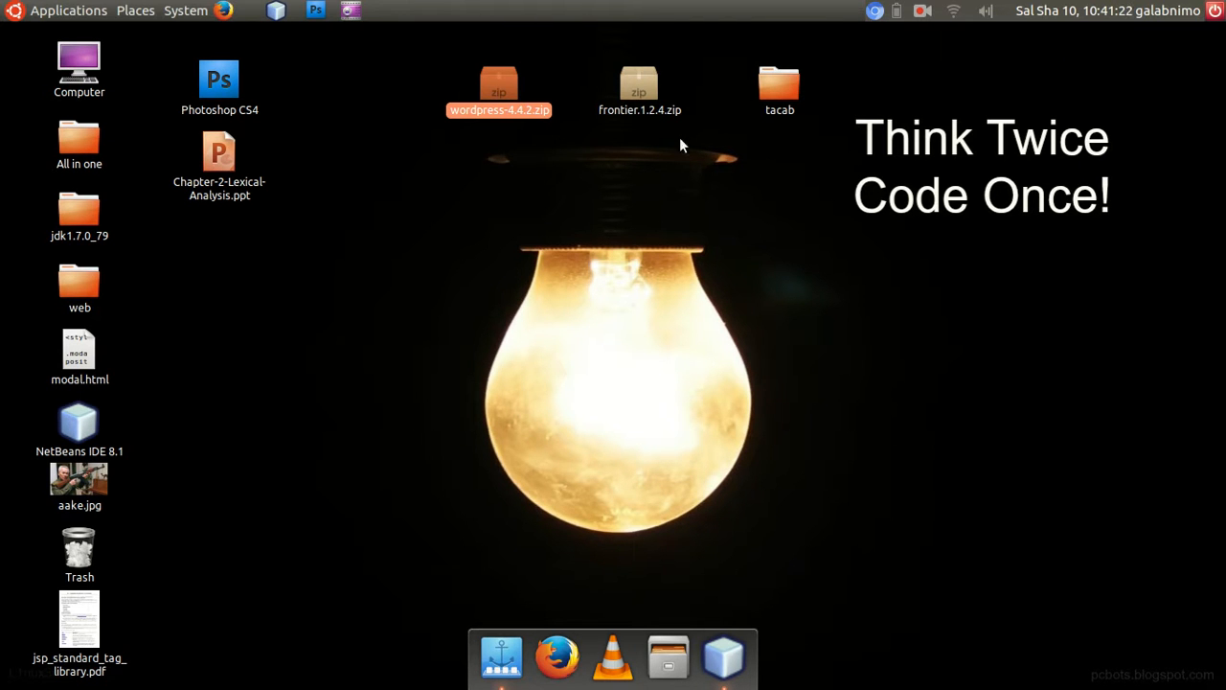
left_click(638, 86)
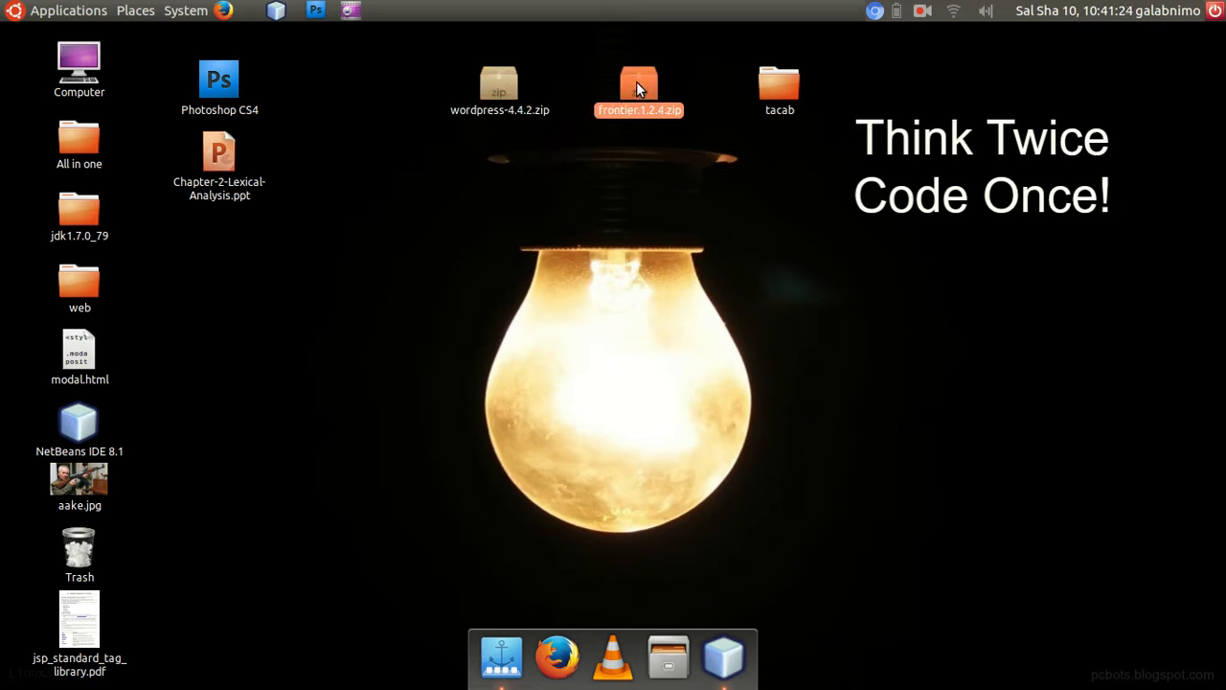
left_click(493, 79)
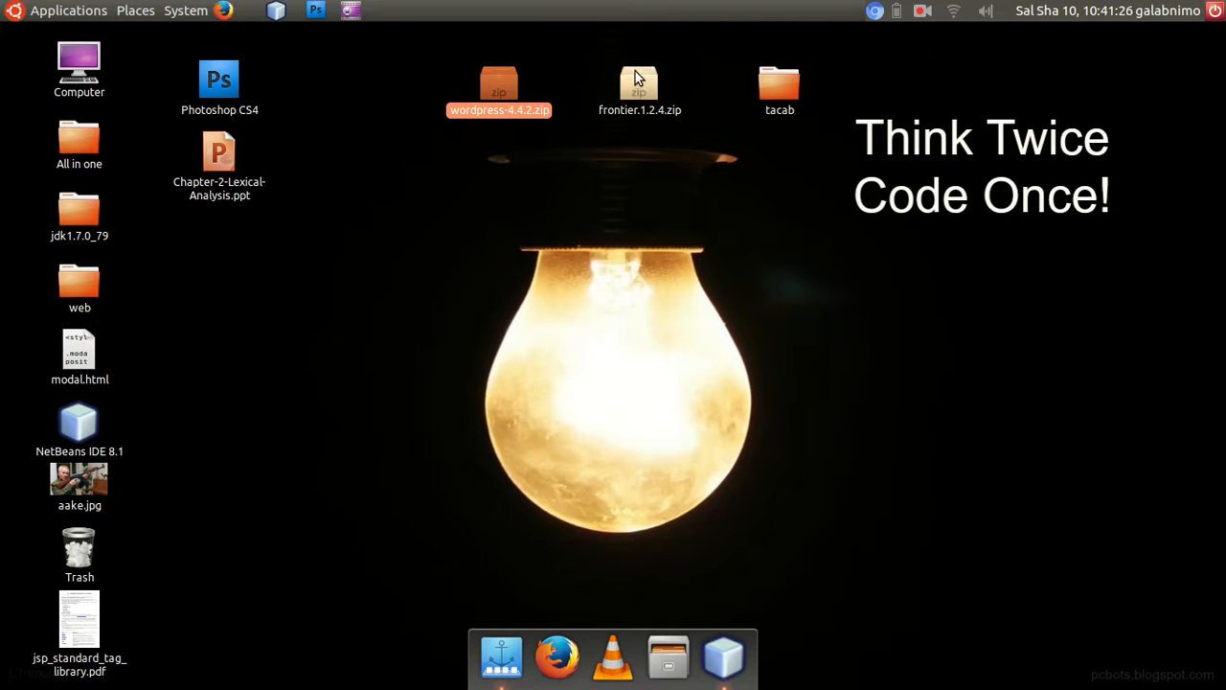
left_click(778, 84)
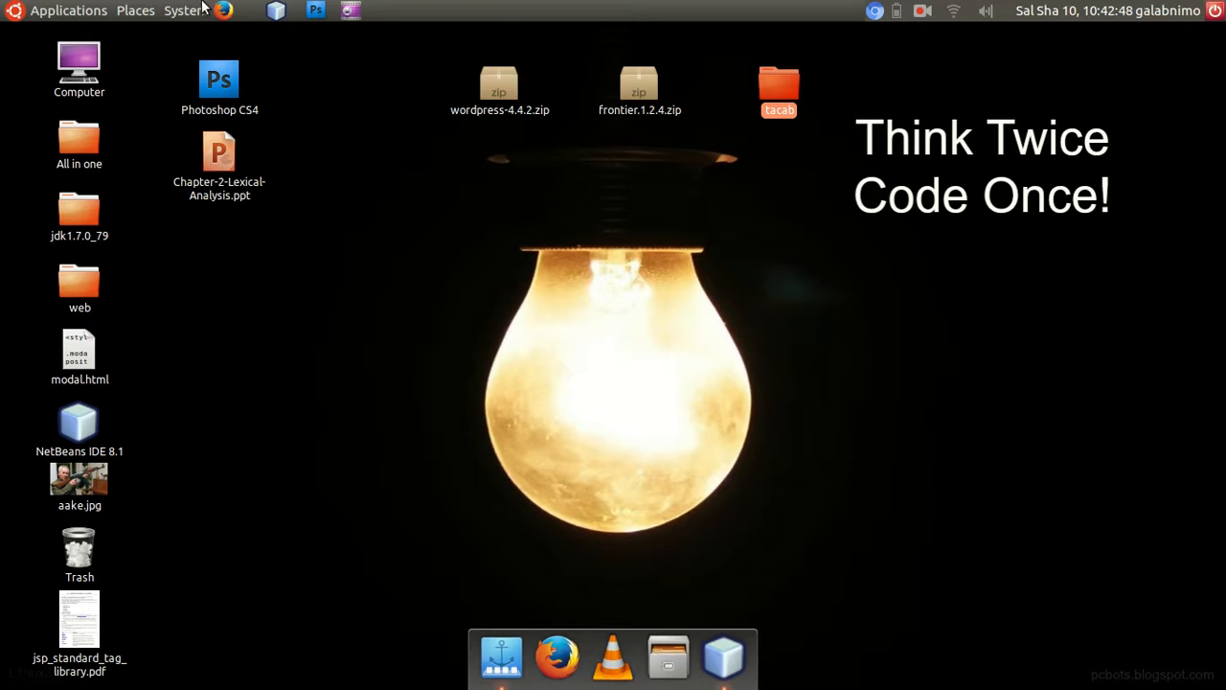
left_click(76, 9)
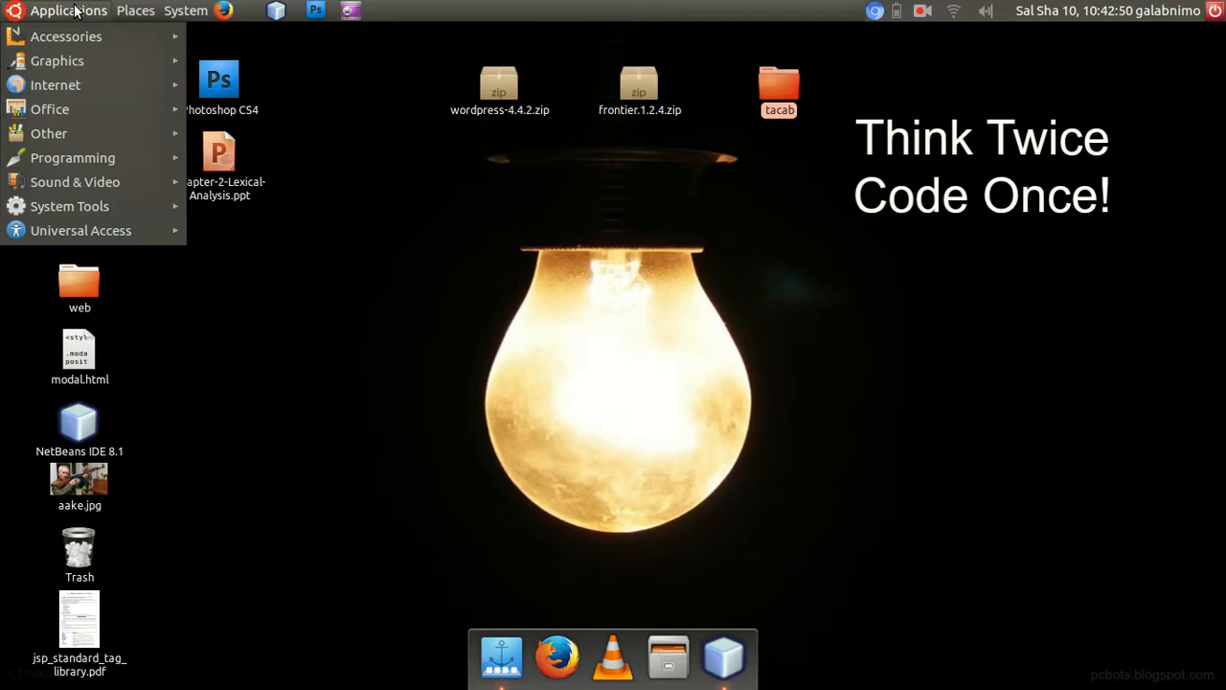
mouse_move(141, 158)
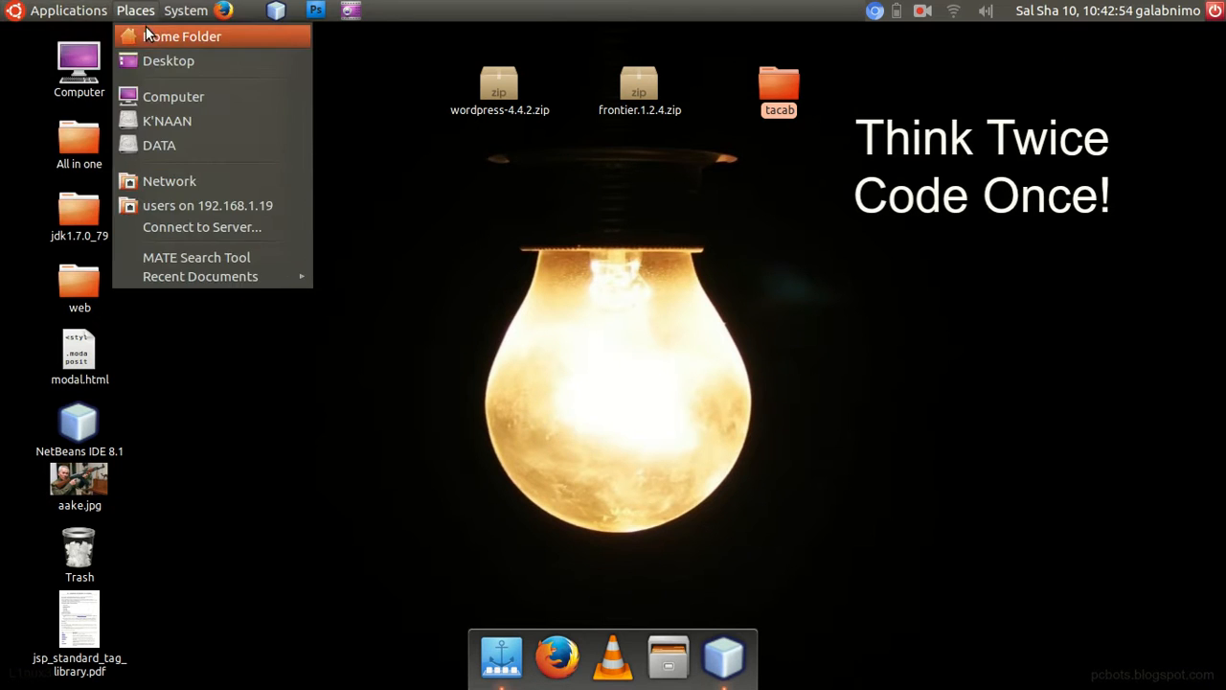
mouse_move(86, 35)
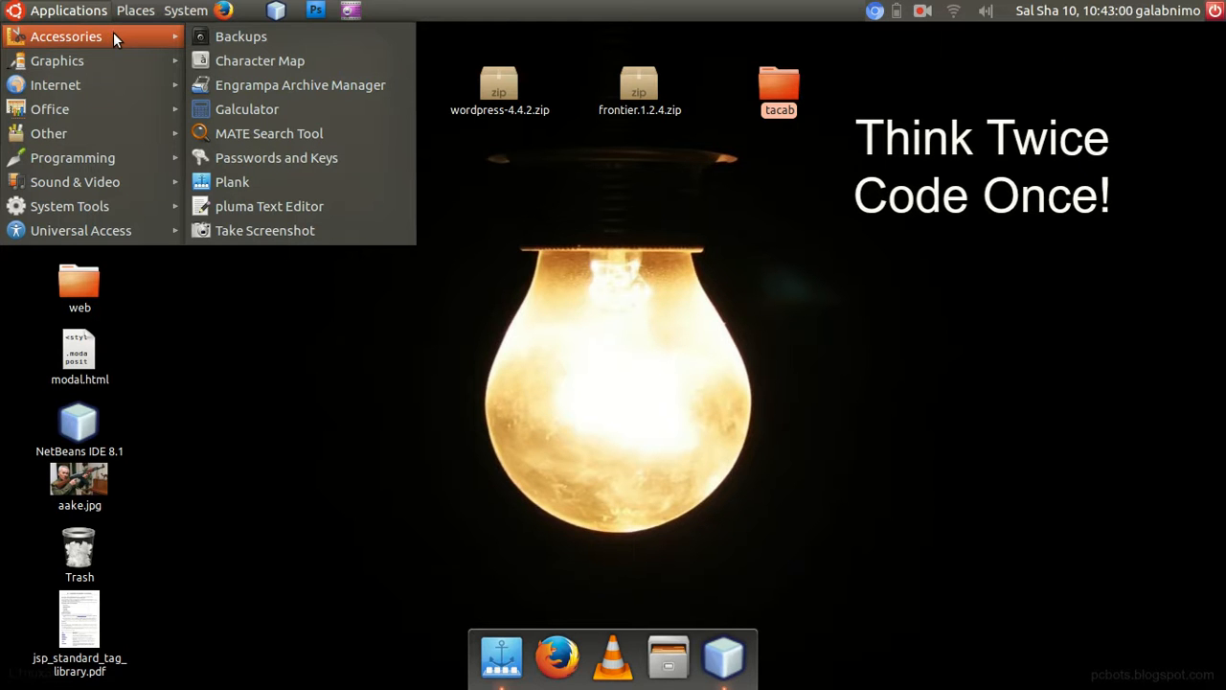
left_click(283, 342)
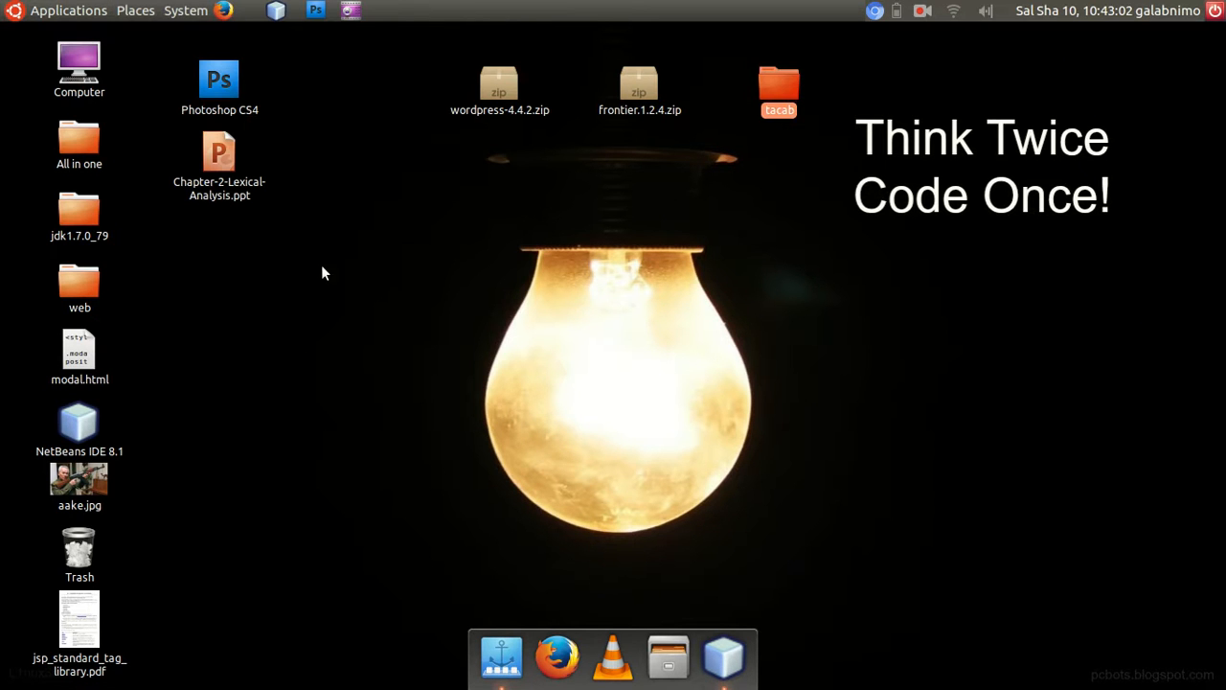
Open a terminal from the desktop and change to the root directory with cd /.
right_click(363, 206)
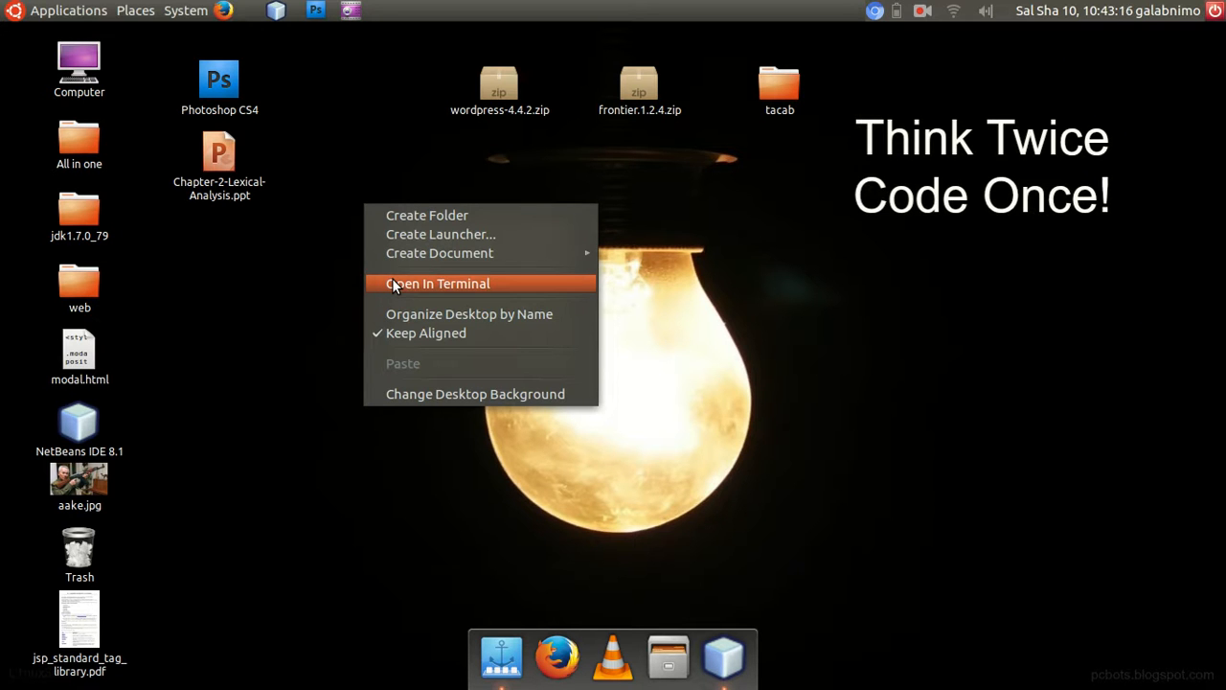
key("ctrl+alt+t")
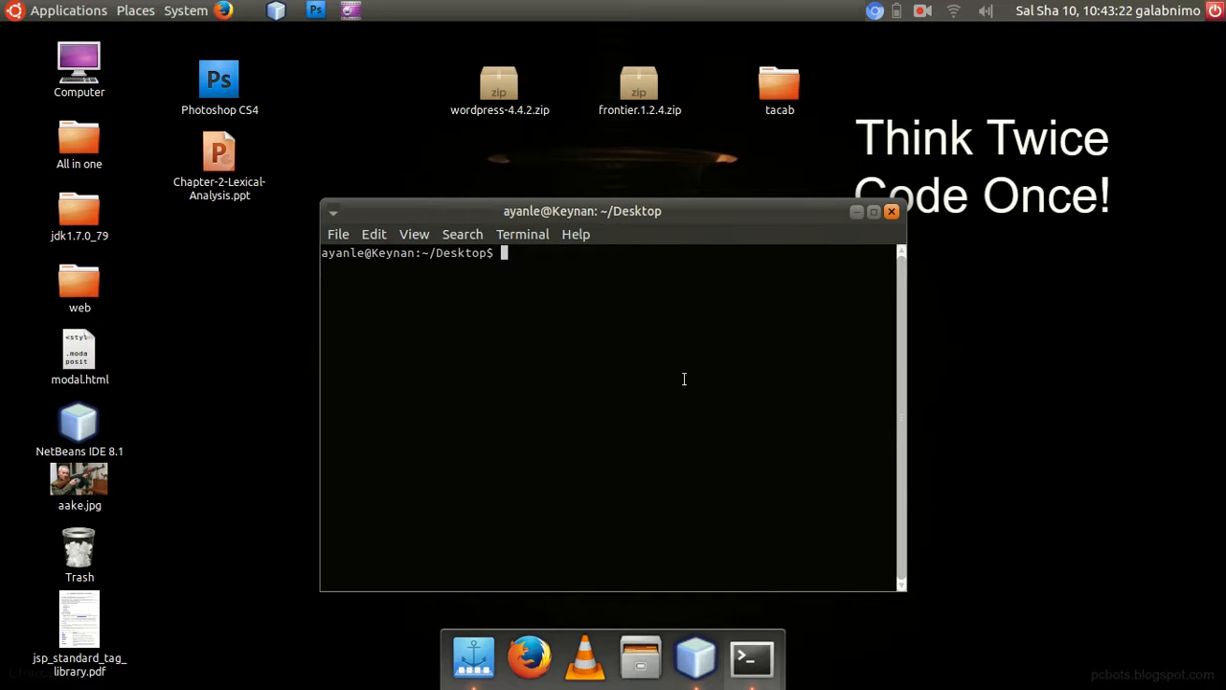
type("cd..")
key("Return")
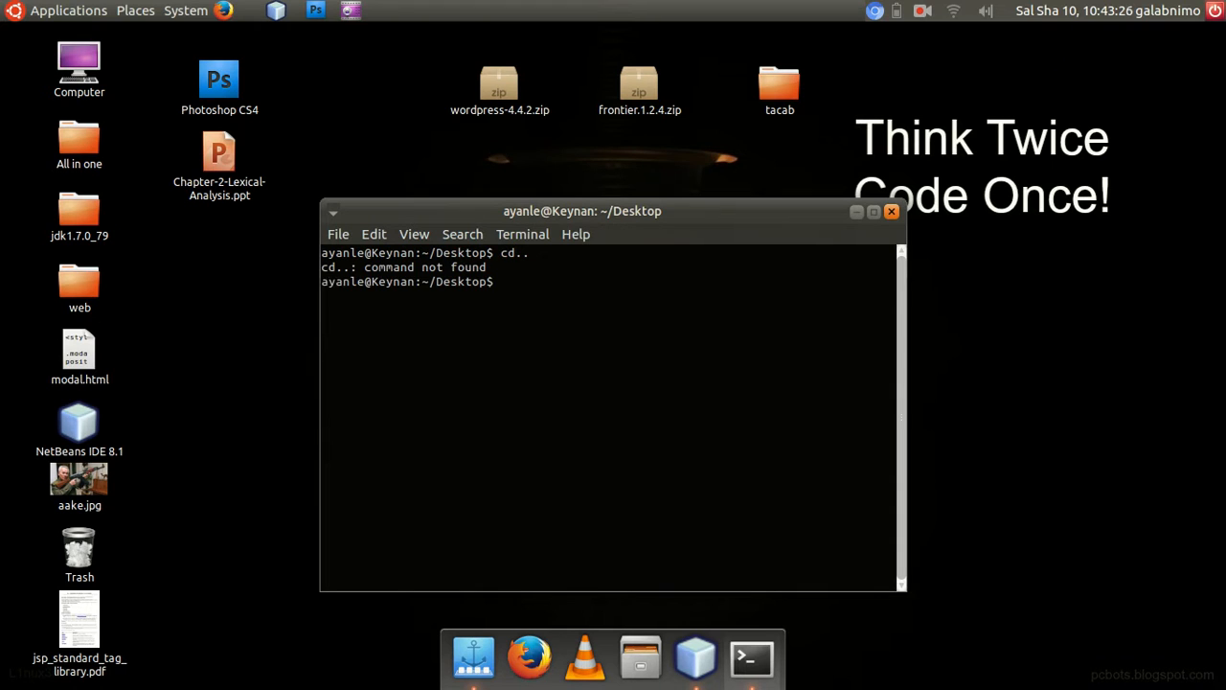
type("cd /")
key("Return")
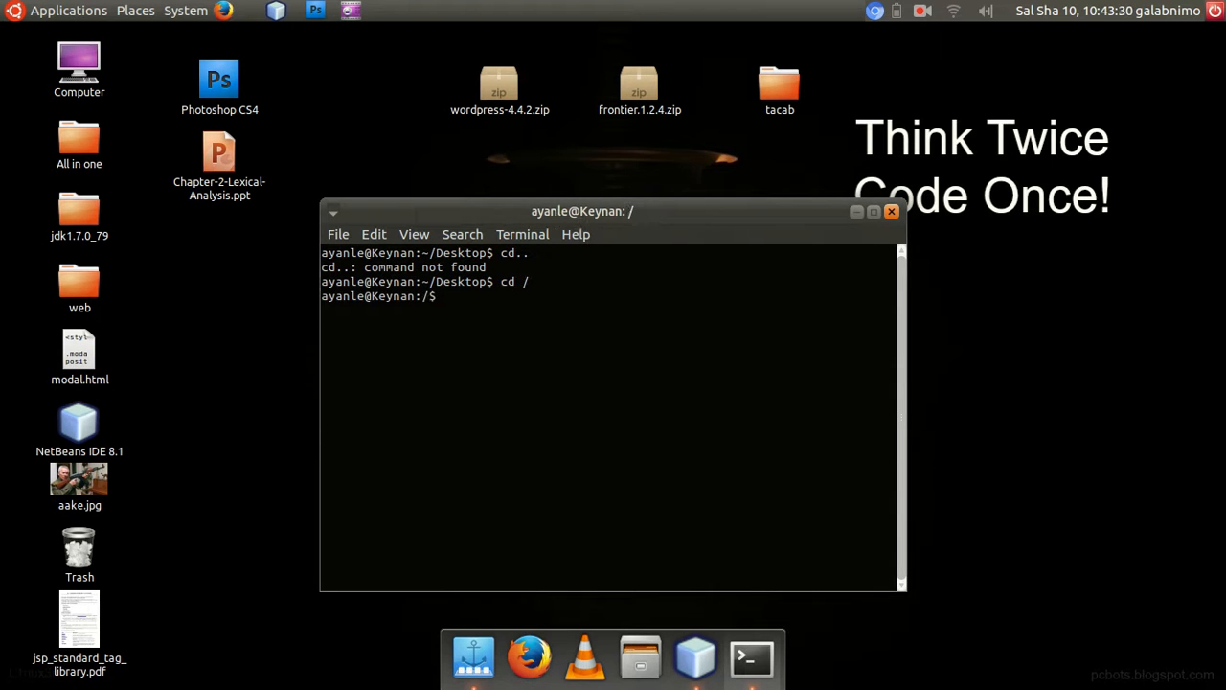
Run sudo /opt/lamp/start.run in the terminal to launch the LAMP stack manager.
type("sudo /opt/lamp/str")
key("BackSpace")
type("a")
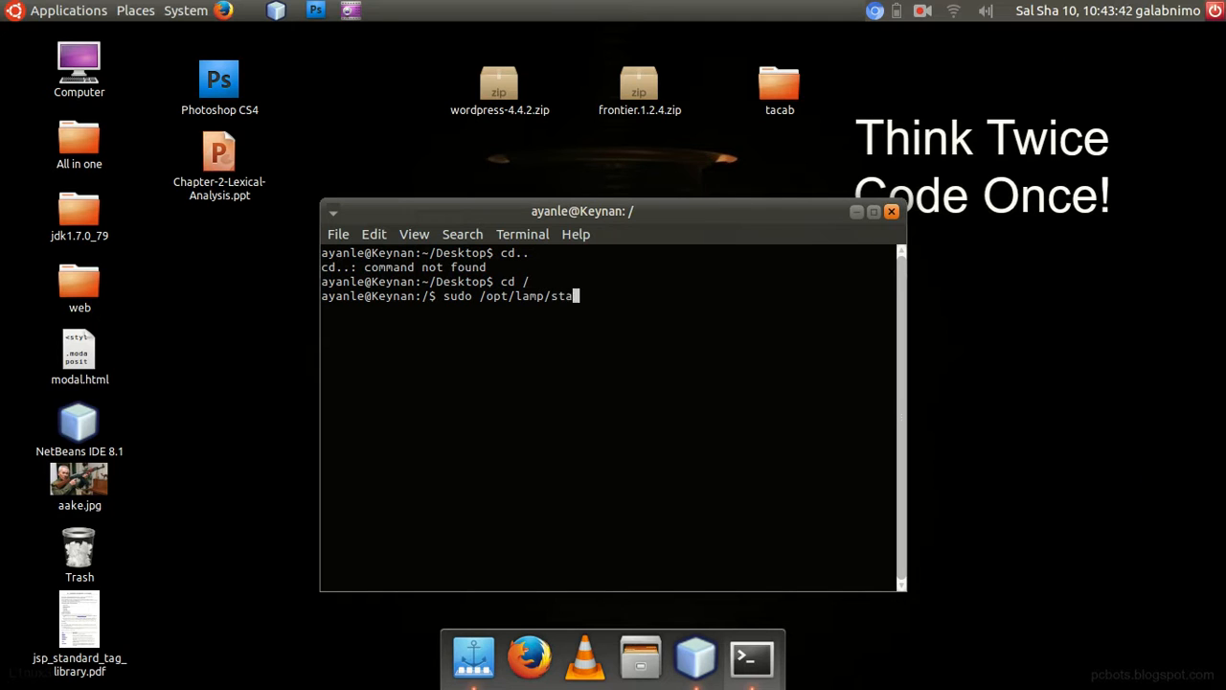
type("rt.run")
key("Return")
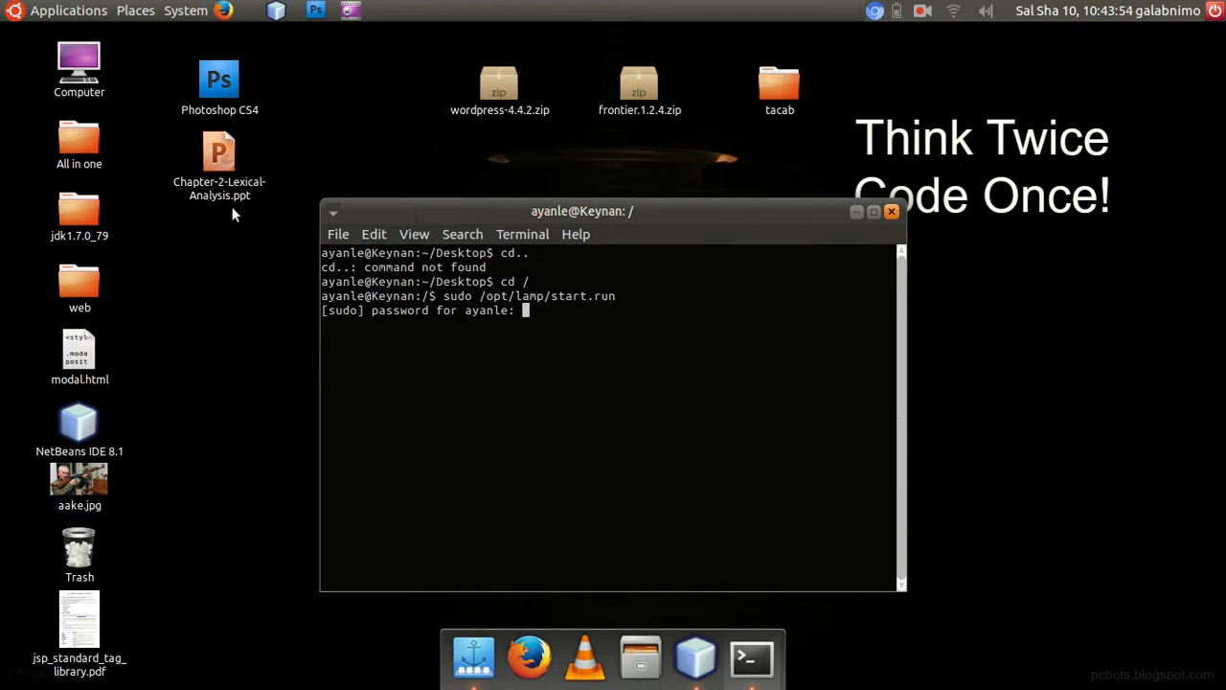
Enter the sudo account password in the terminal to authorize the start script.
left_click_drag(619, 295, 546, 317)
left_click(560, 312)
key("Return")
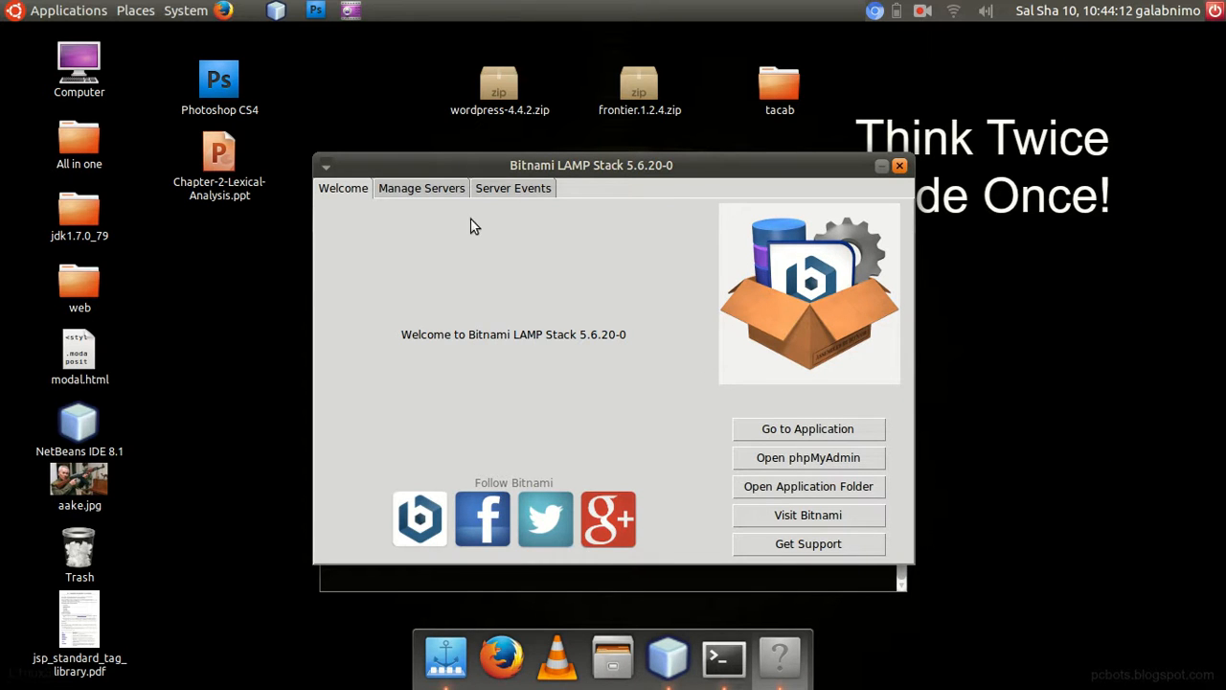
Check the status of the MySQL database and Apache web server in the Bitnami manager, and return to its welcome page.
left_click(450, 189)
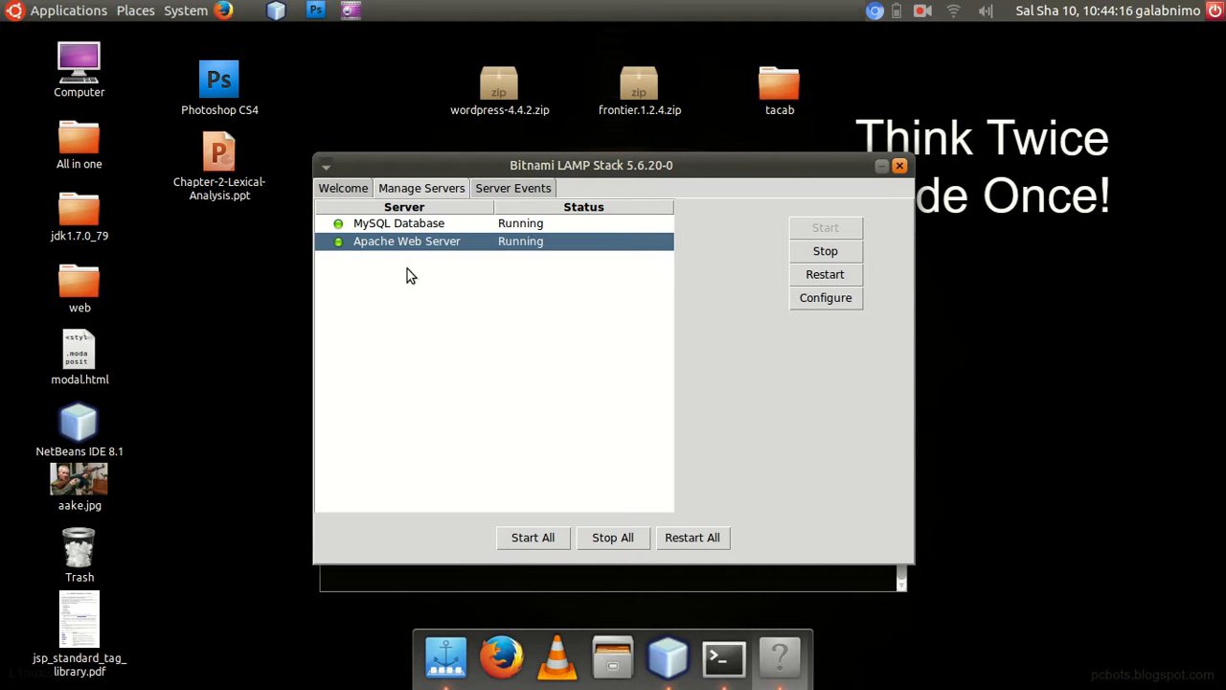
left_click(357, 190)
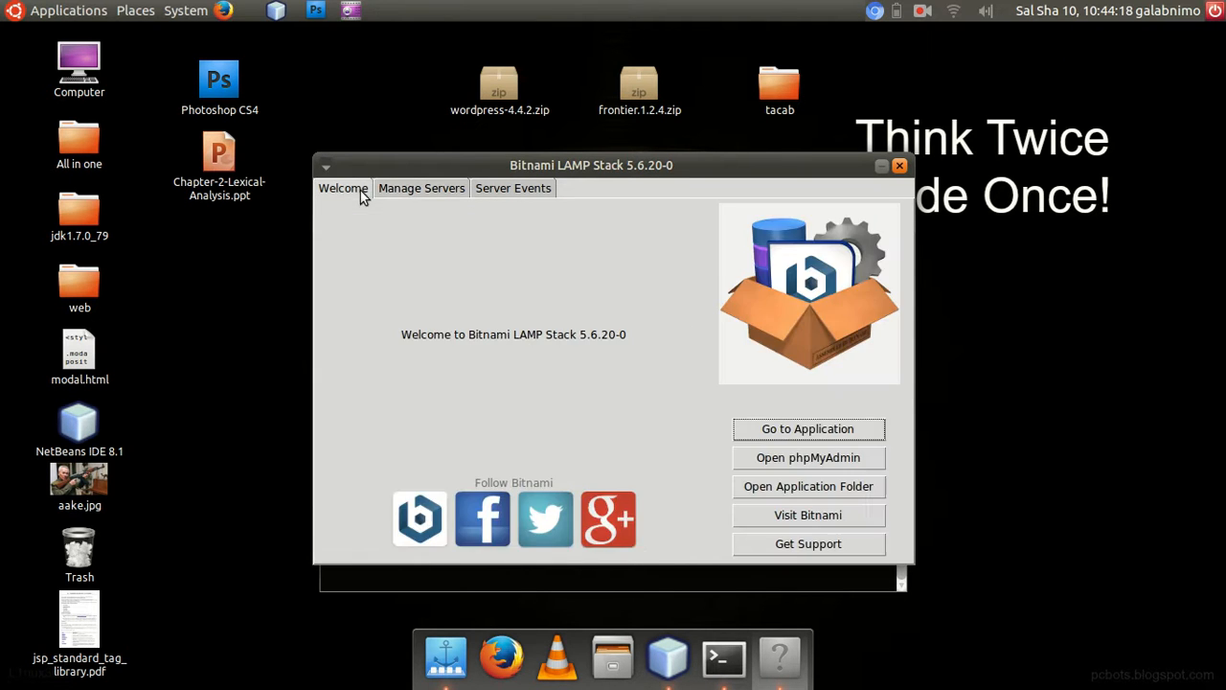
left_click(414, 190)
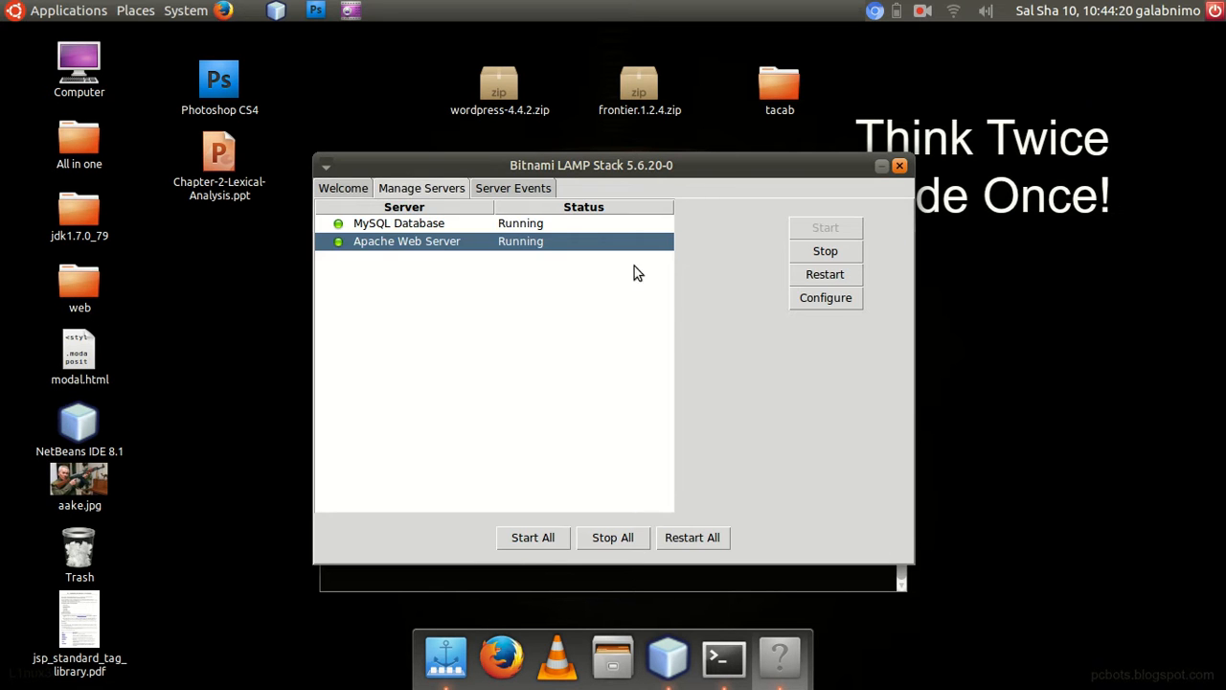
left_click(328, 187)
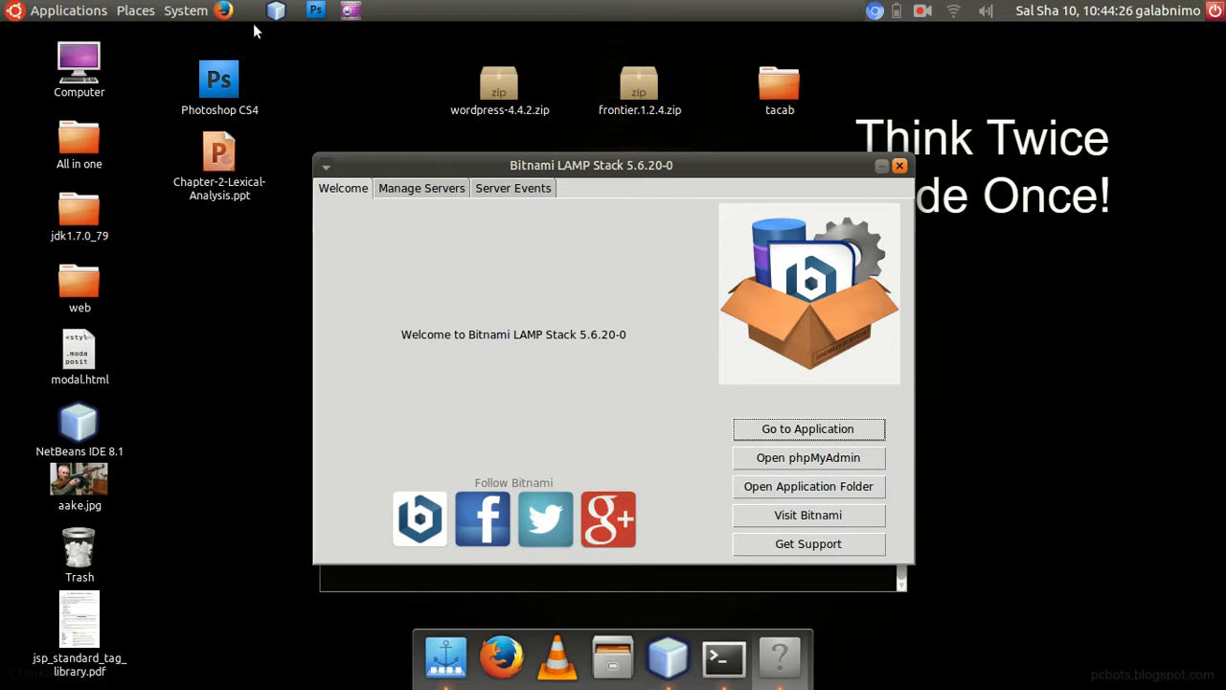
Open phpMyAdmin from the Bitnami manager and put the superuser browser window away.
left_click(817, 460)
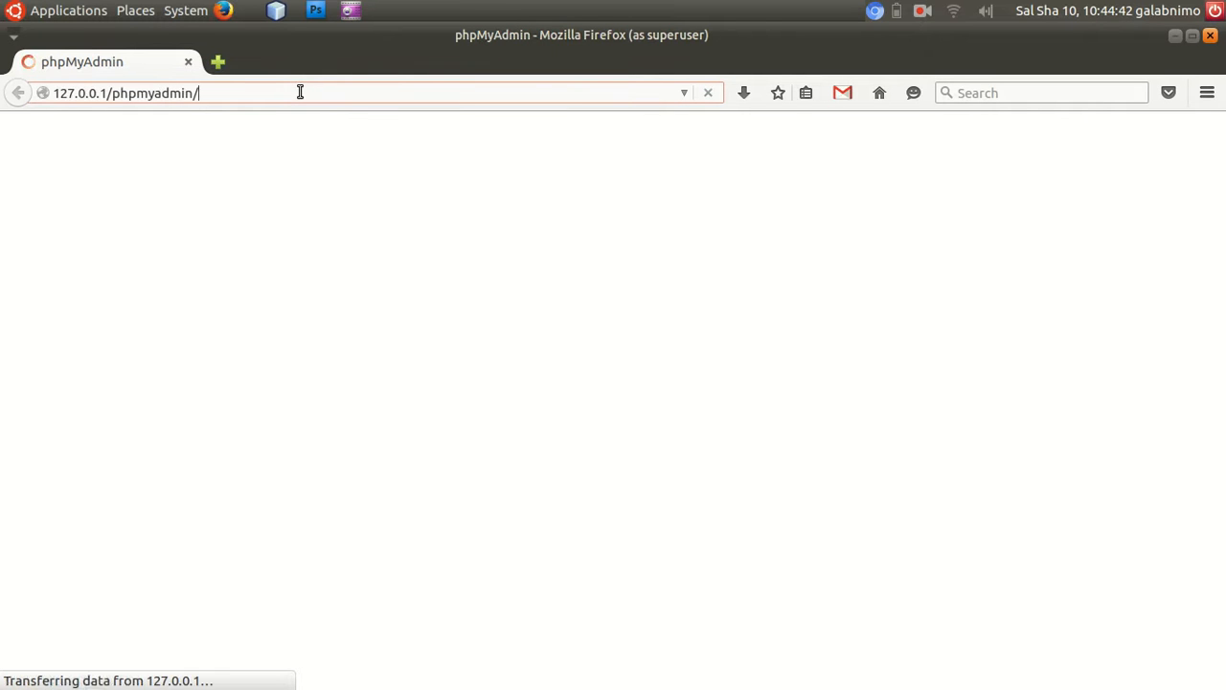
left_click(1176, 36)
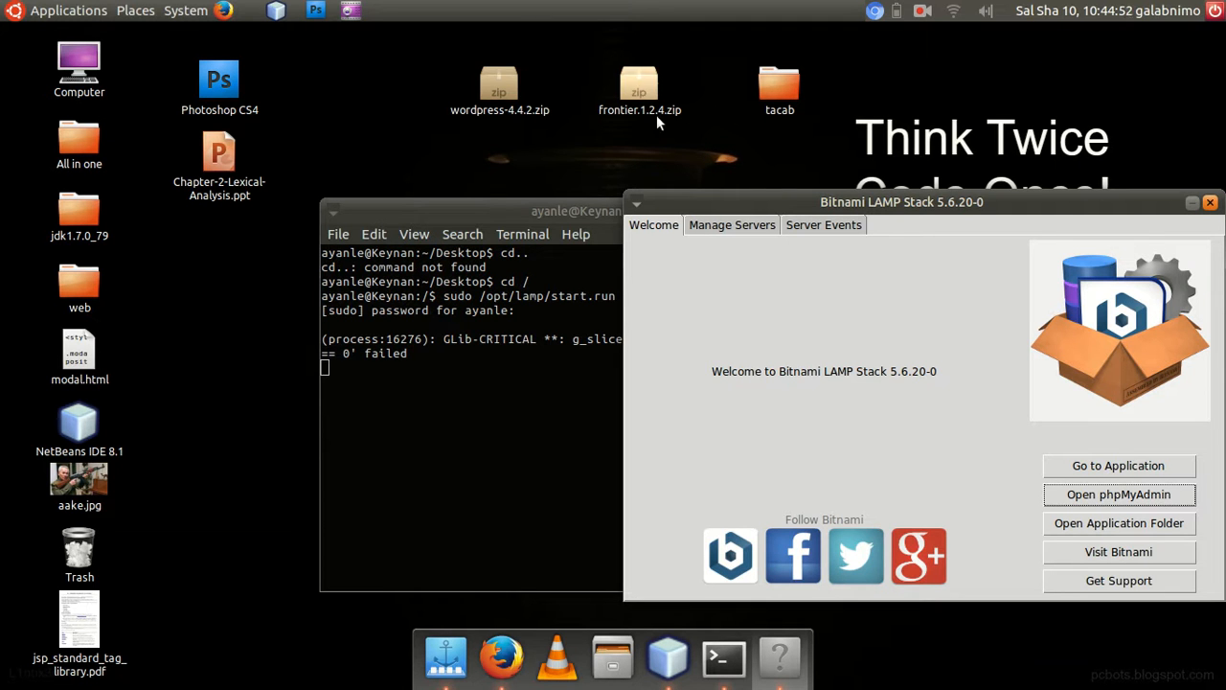
Close the terminal and kill the process still running in it.
left_click(499, 211)
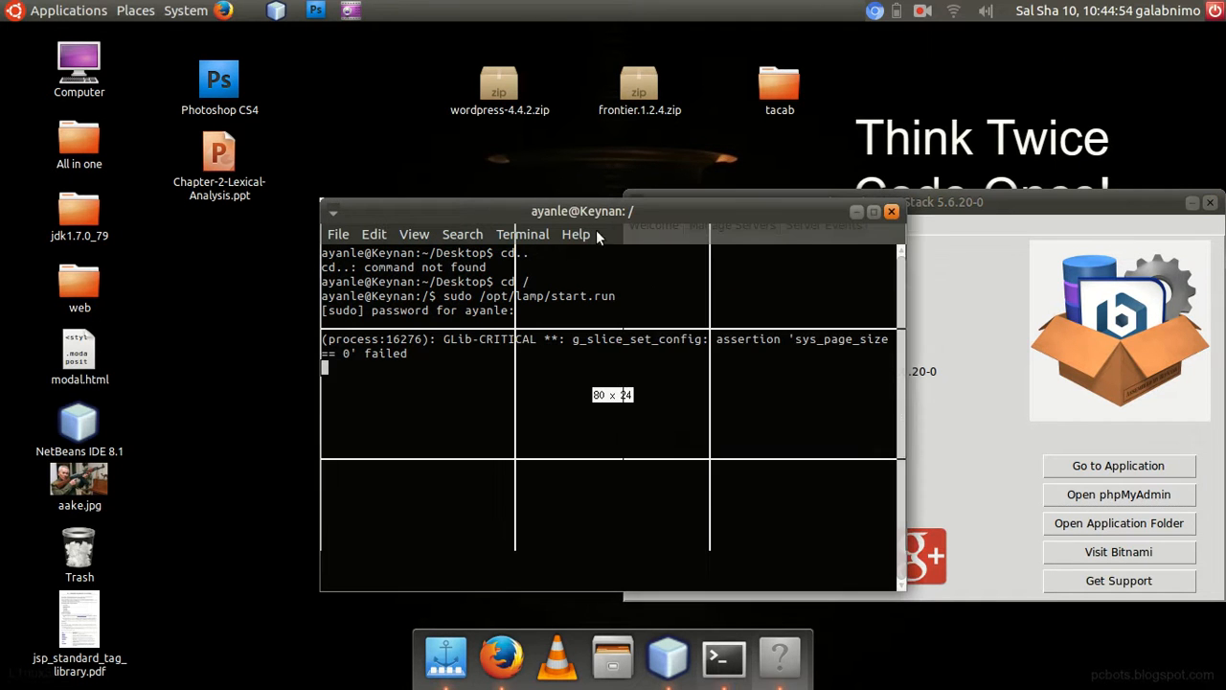
left_click(889, 212)
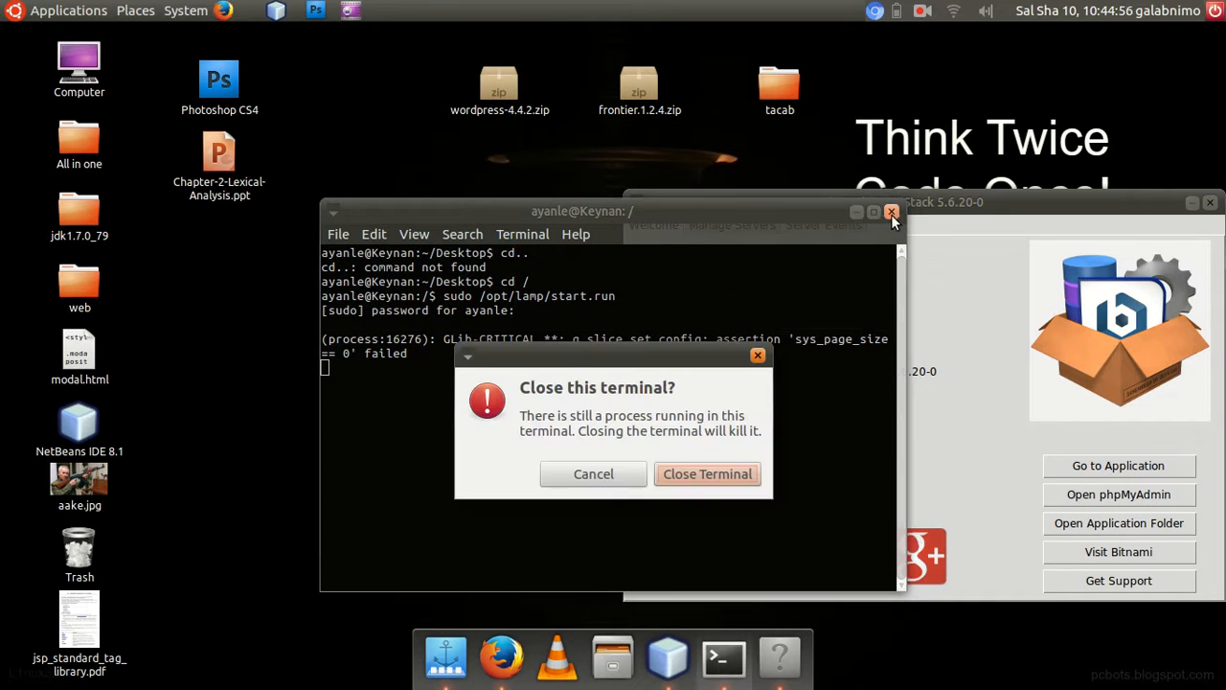
left_click(695, 474)
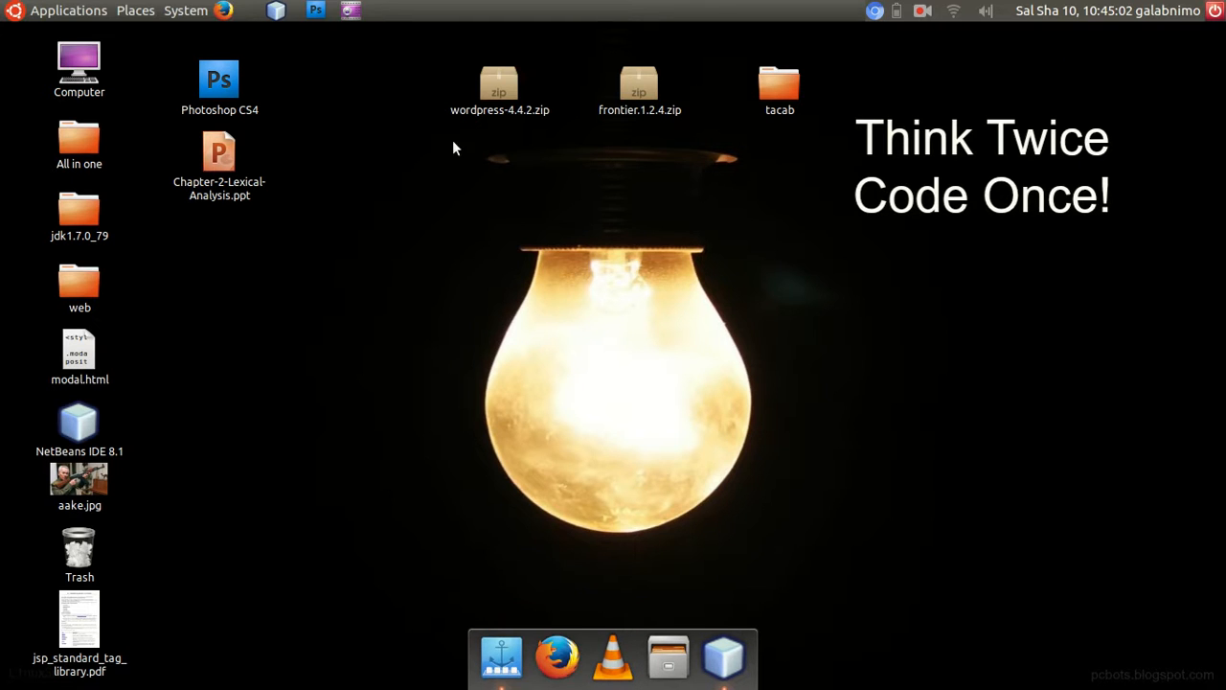
Switch to Firefox, load 127.0.0.1/phpmyadmin/ in a new tab and log in with the prefilled root credentials.
left_click(565, 665)
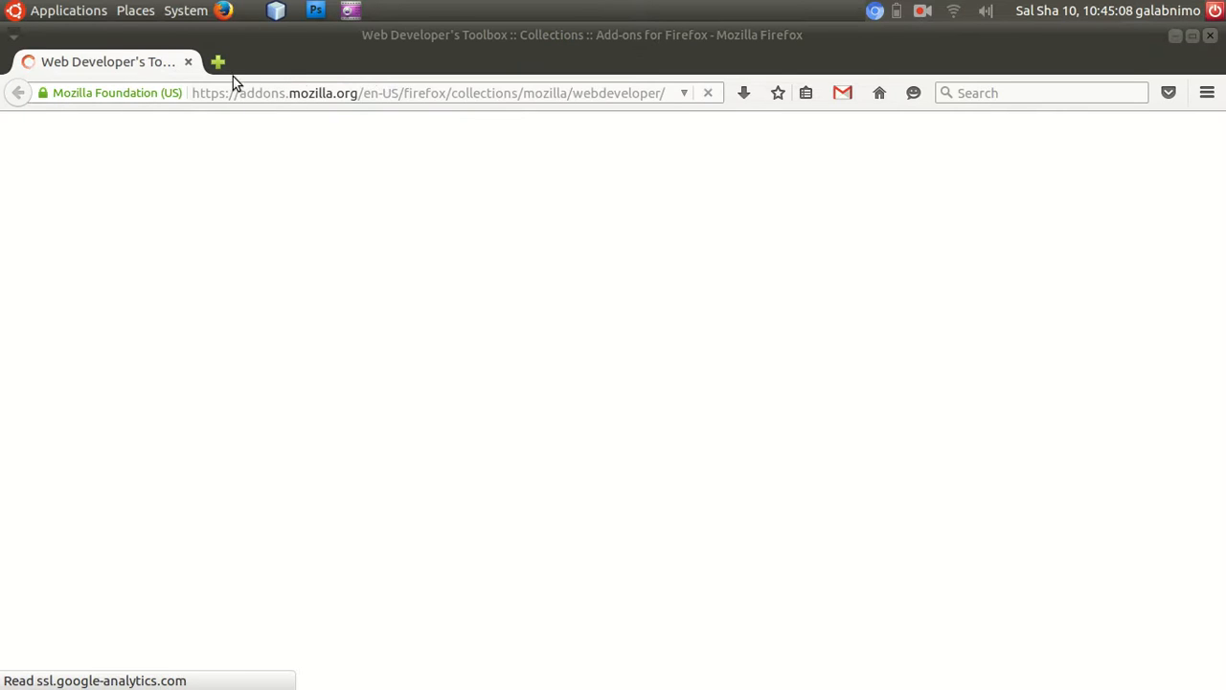
left_click(217, 62)
left_click(189, 62)
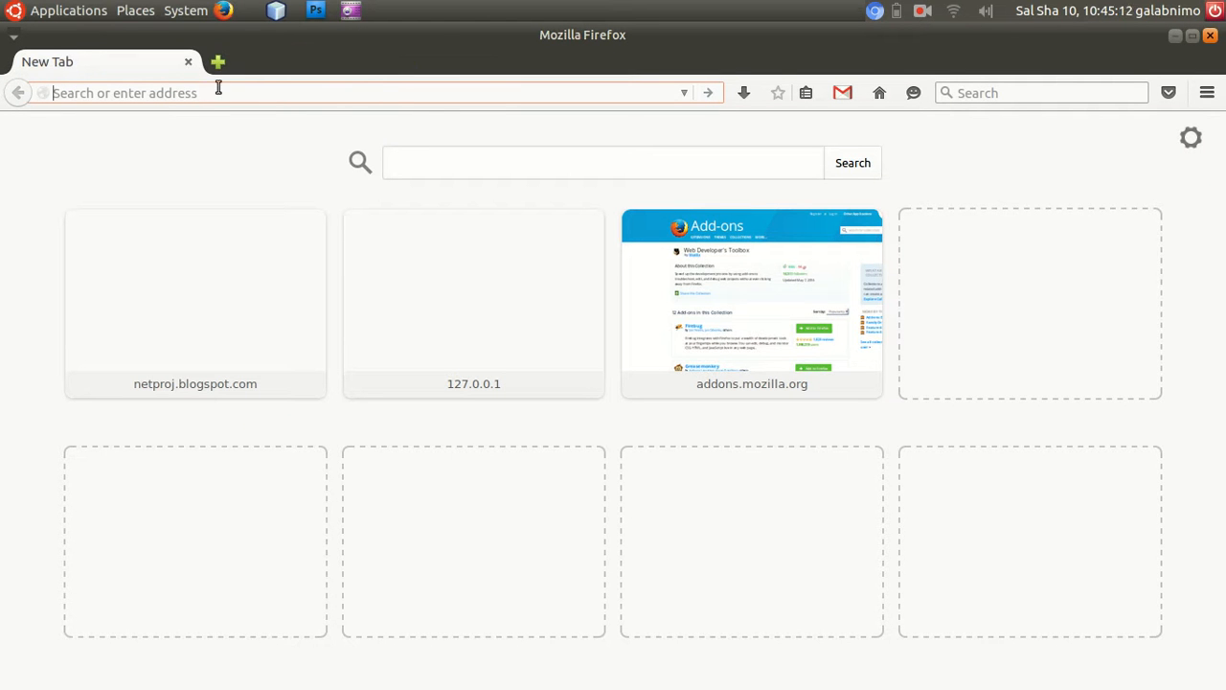
type("127")
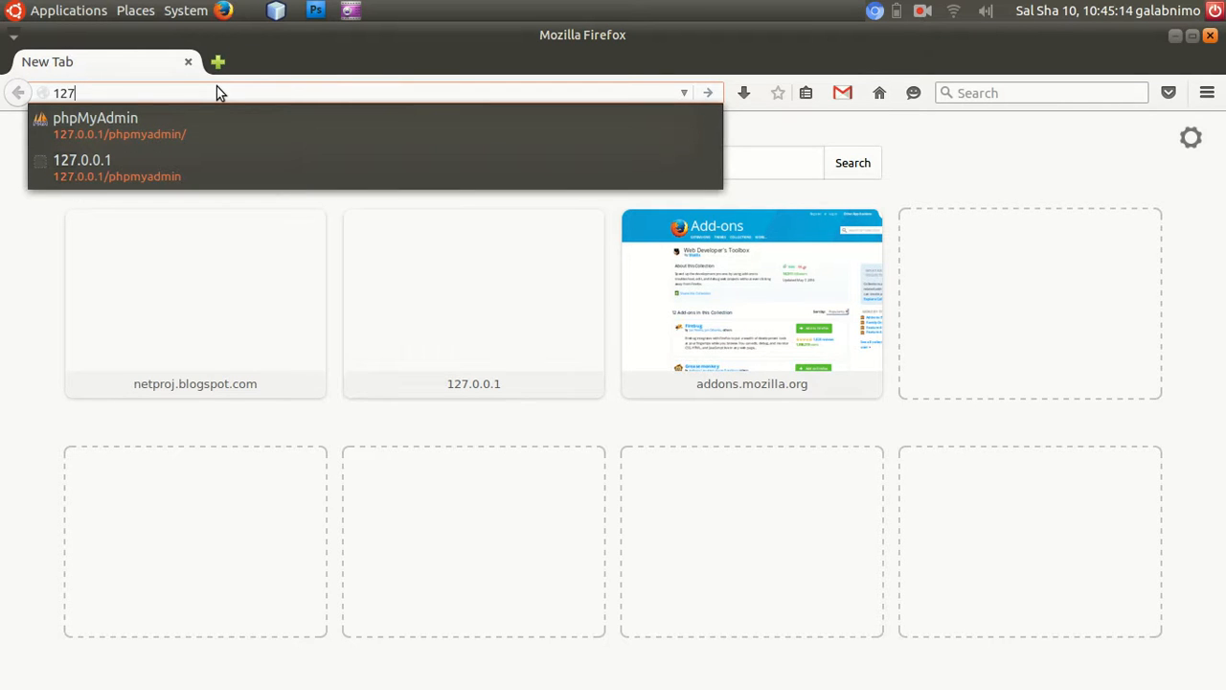
key("Down")
key("Return")
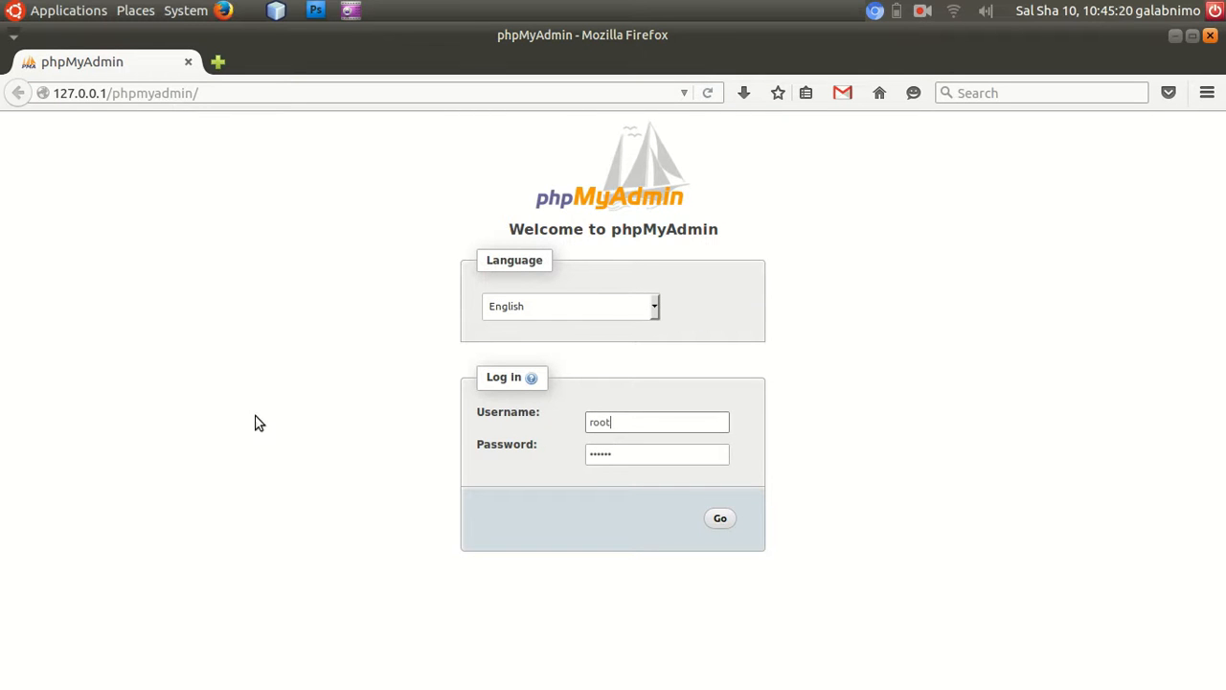
left_click(721, 525)
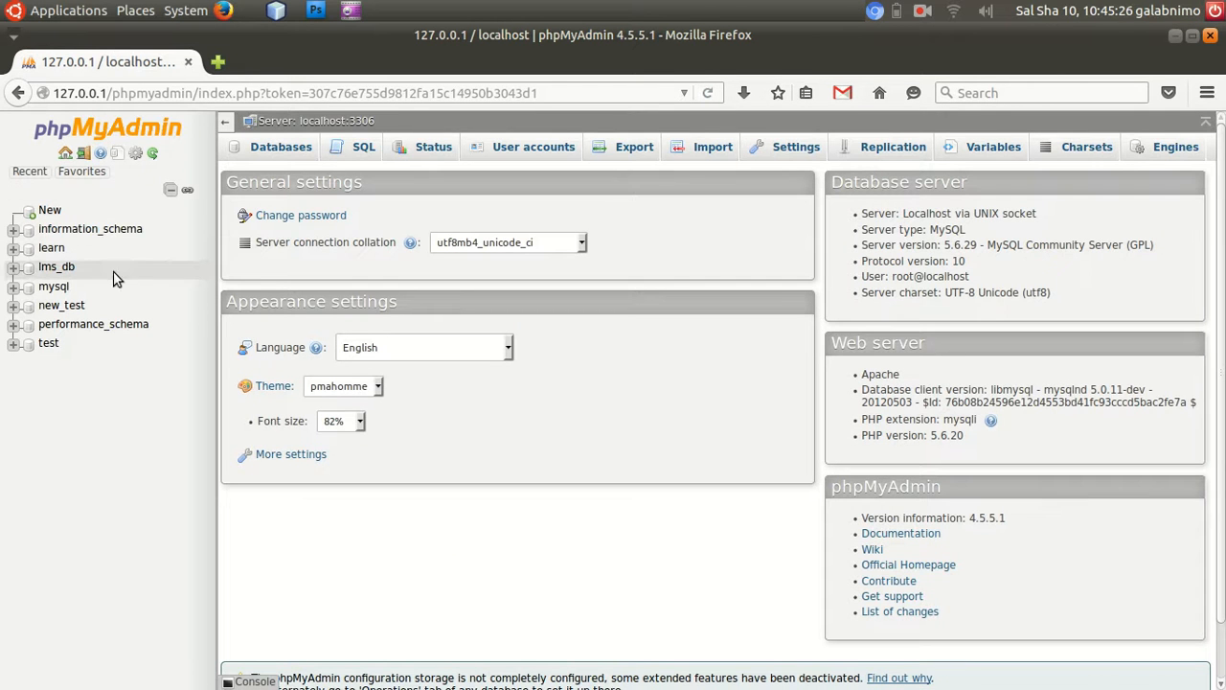
Create a new database named tacab_tacliin in phpMyAdmin, keeping the default collation.
left_click(48, 211)
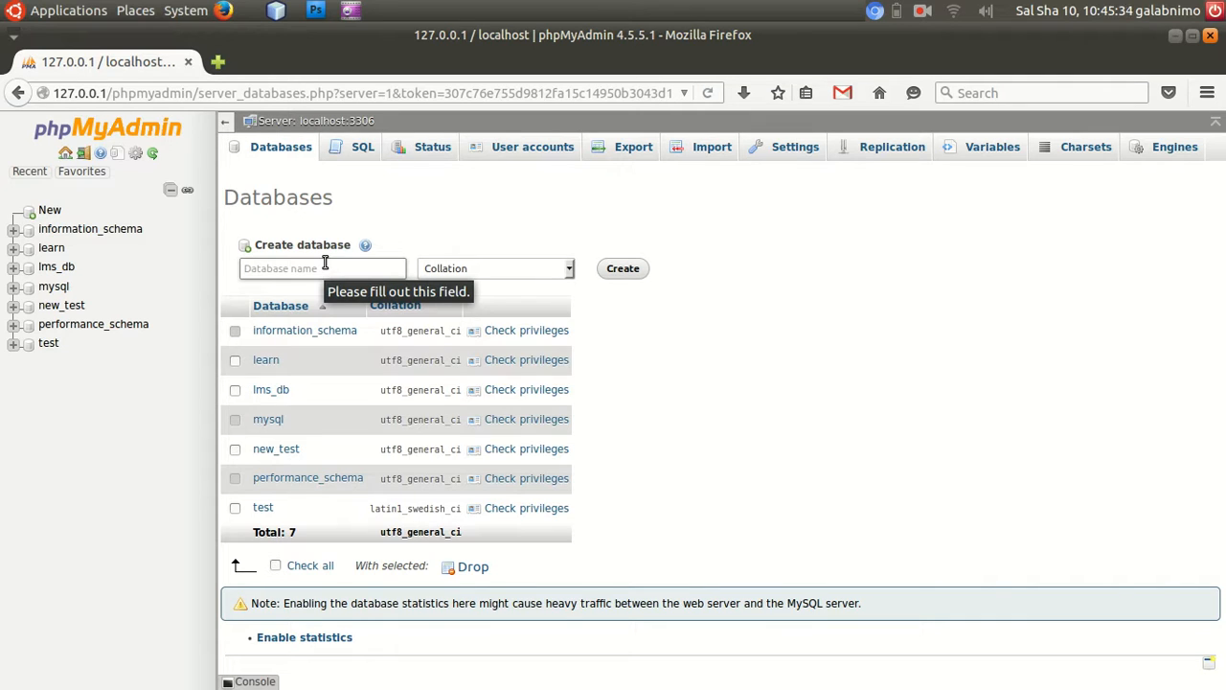
type("ta")
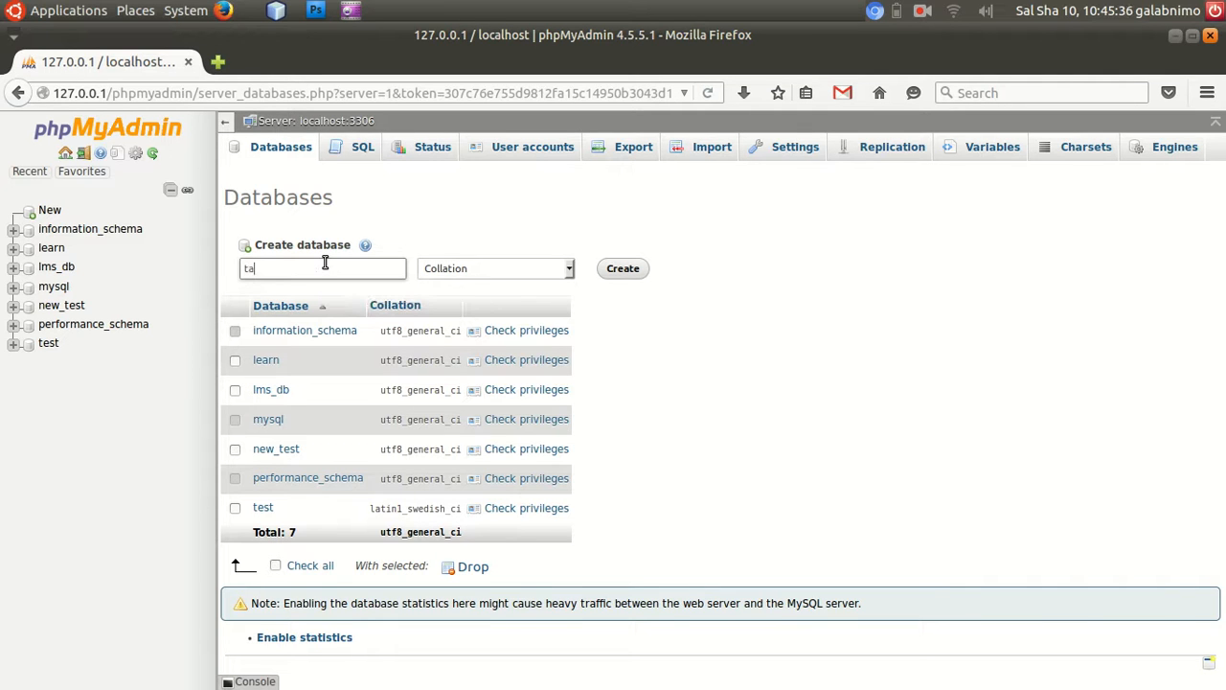
type("cab_tacliin")
left_click(622, 269)
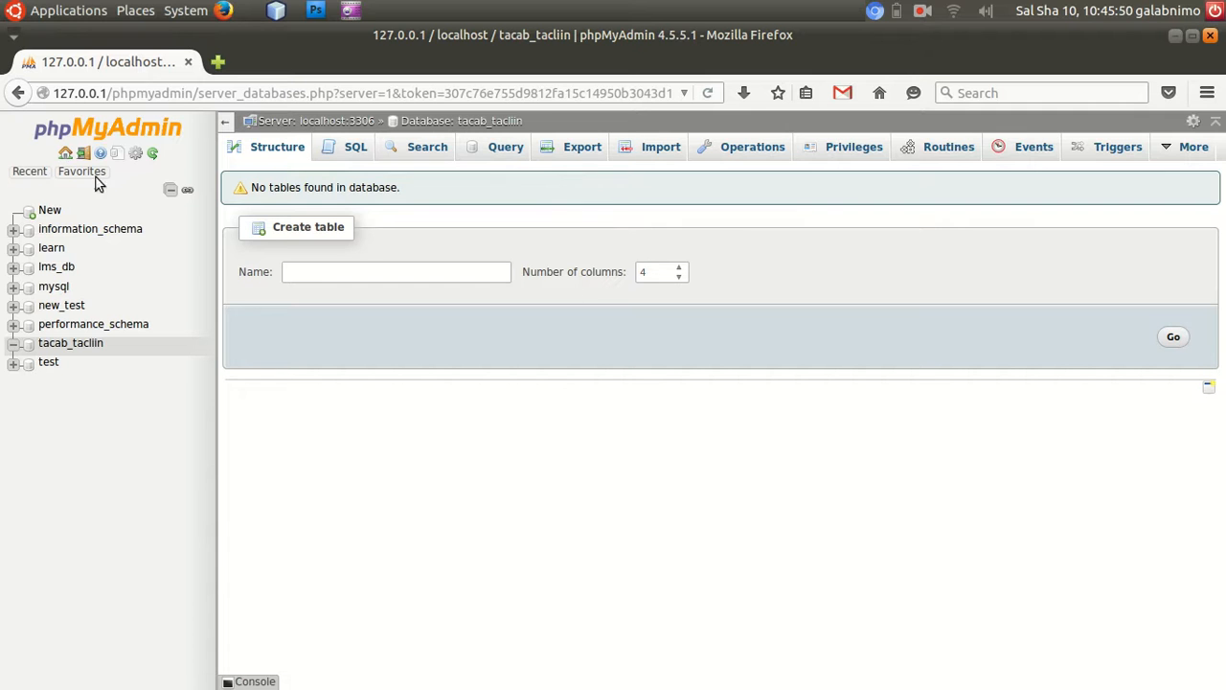
Minimize both Firefox windows and extract wordpress-4.4.2.zip in place on the desktop.
left_click(1176, 36)
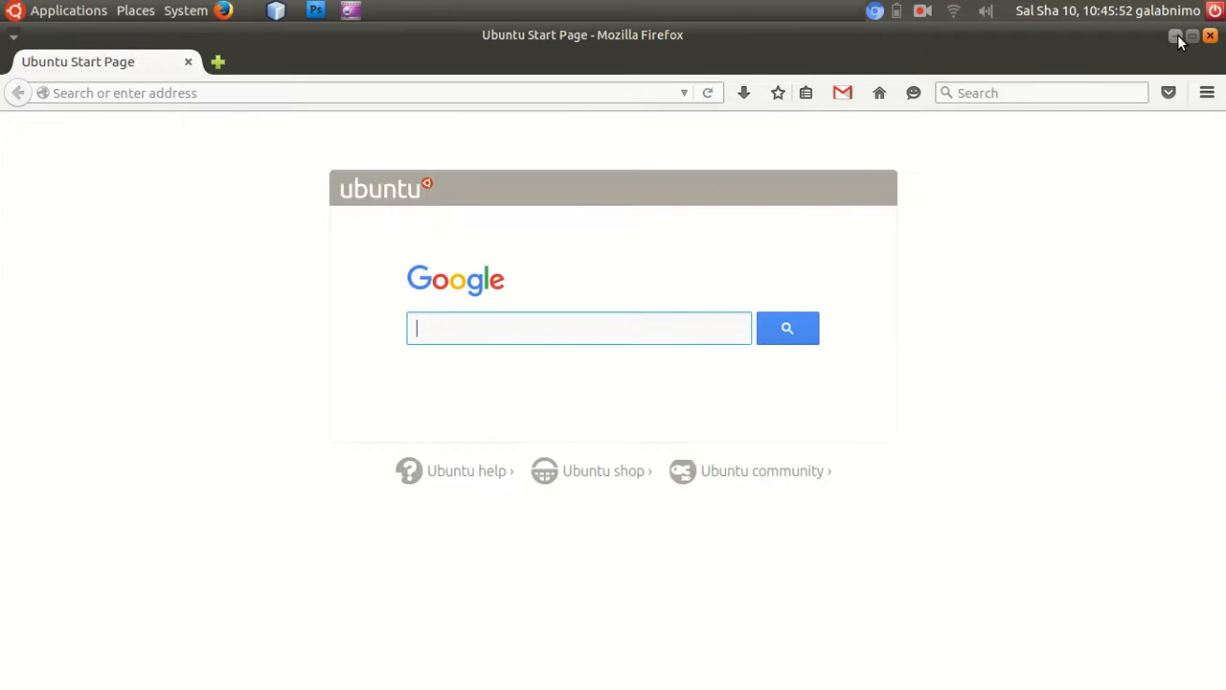
left_click(1176, 36)
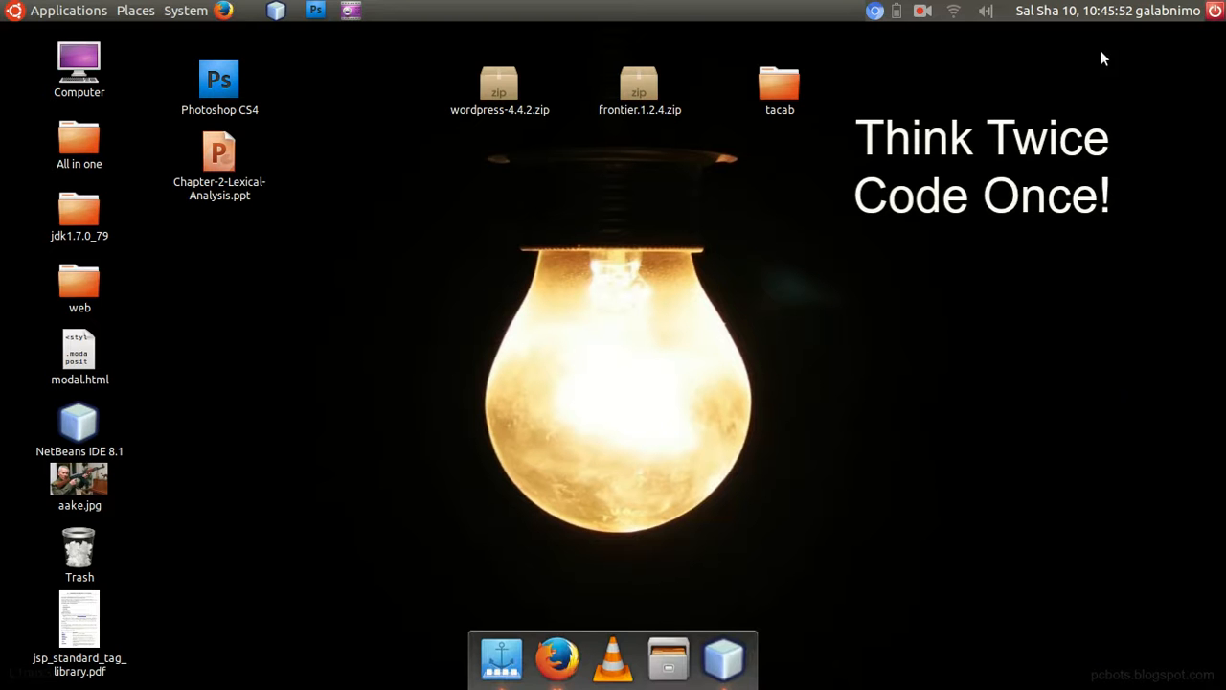
left_click(500, 77)
right_click(500, 76)
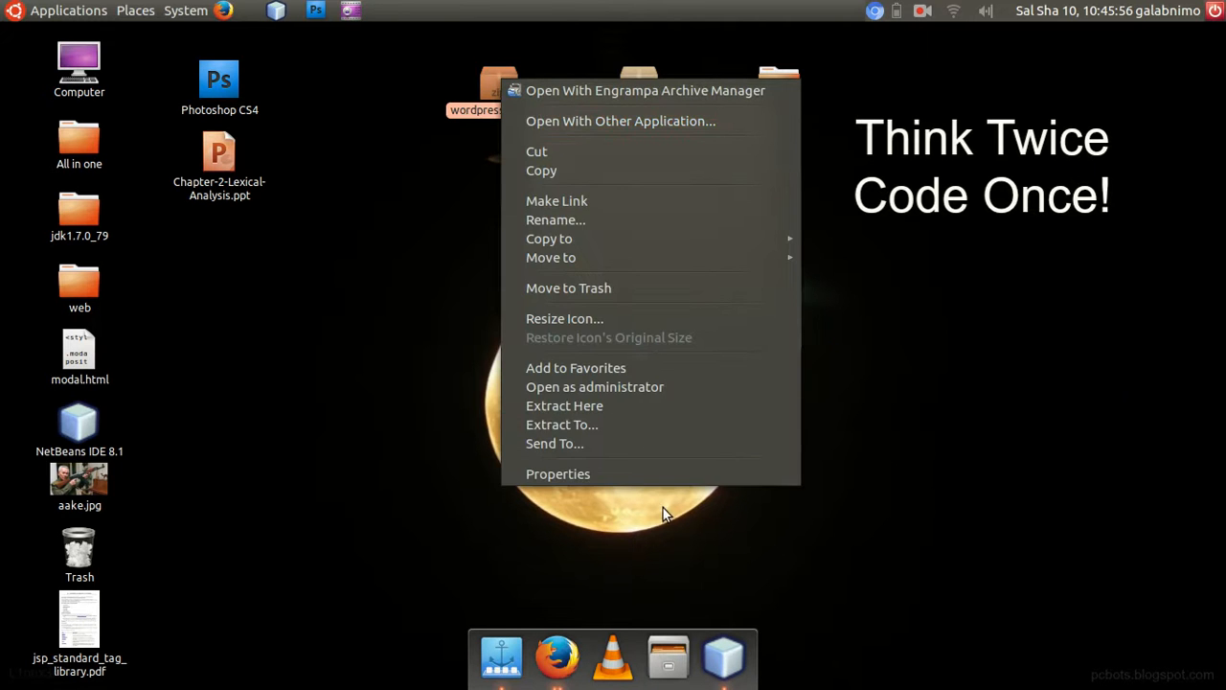
left_click(601, 406)
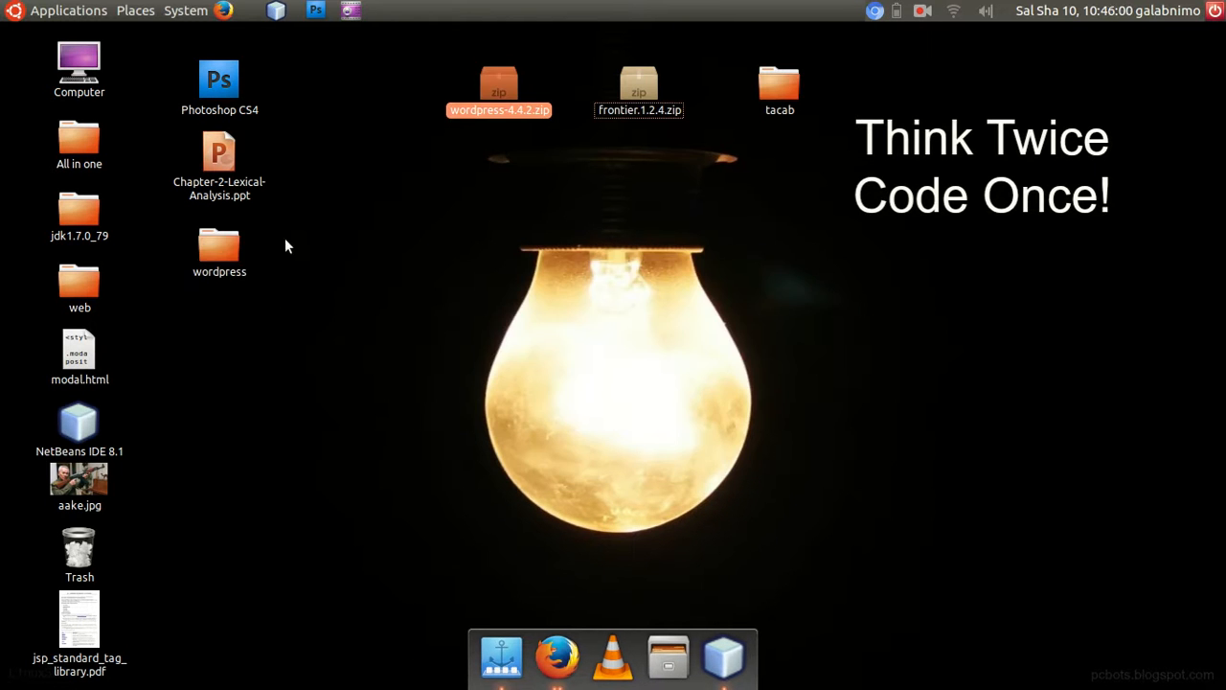
Copy all files and folders inside the extracted wordpress folder and close its window.
double_click(208, 246)
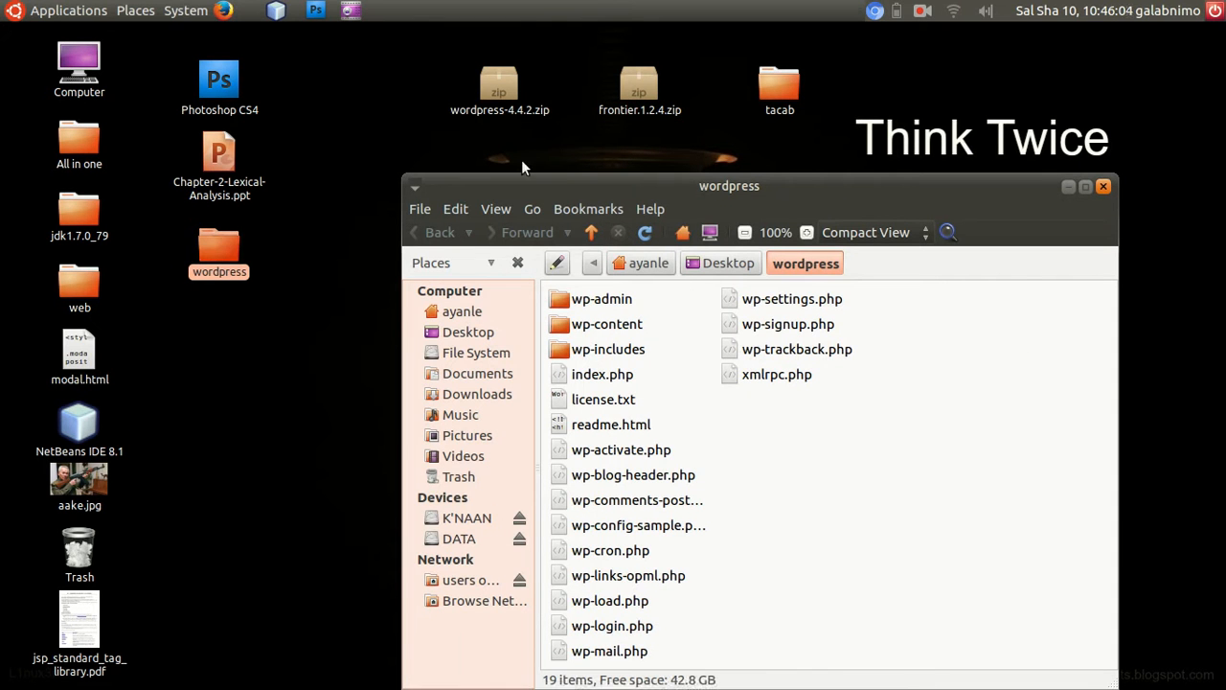
left_click_drag(634, 196, 563, 158)
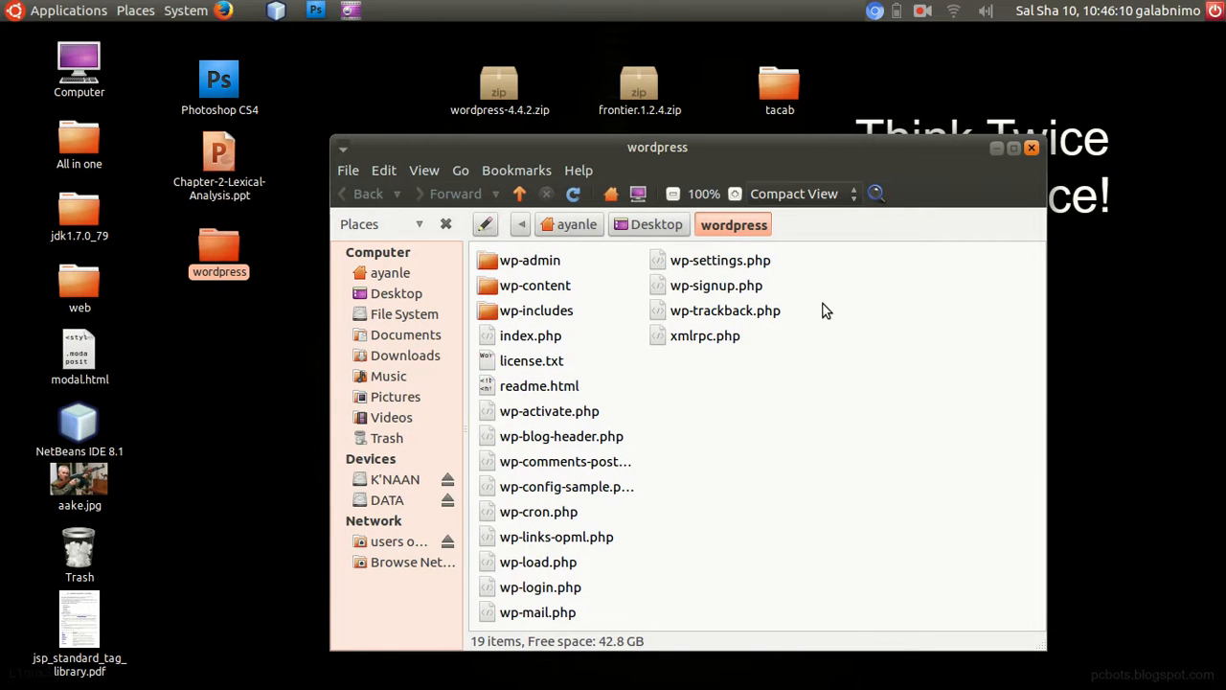
key("ctrl+a")
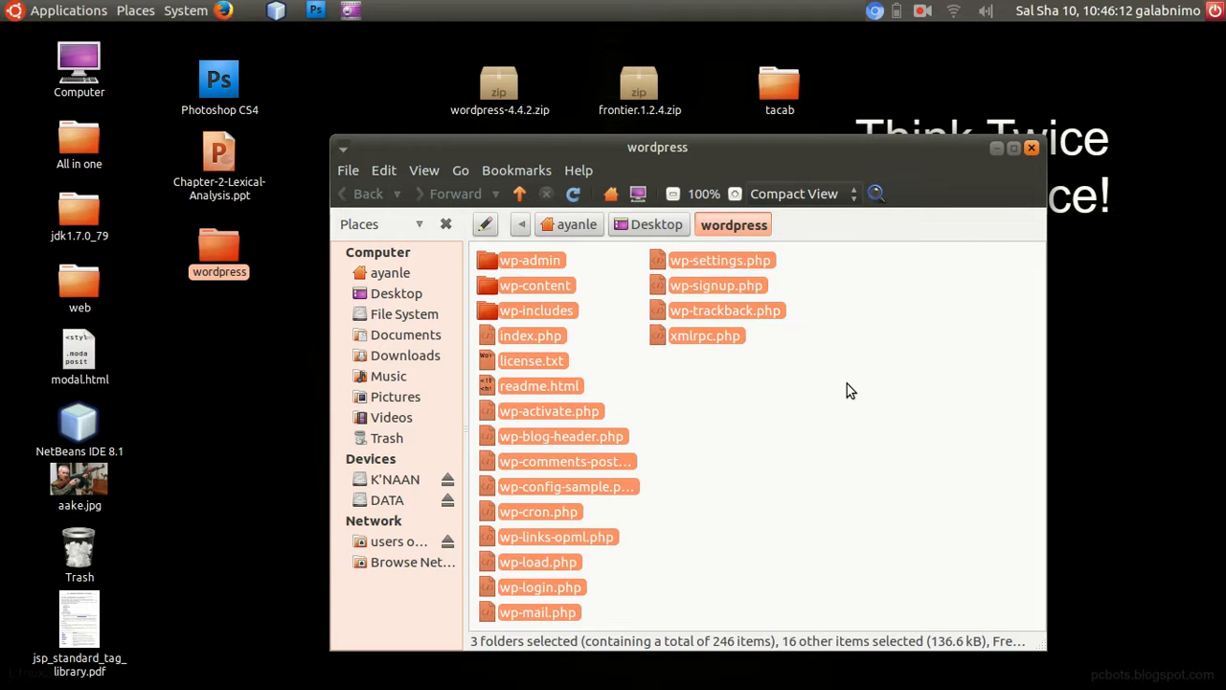
right_click(545, 289)
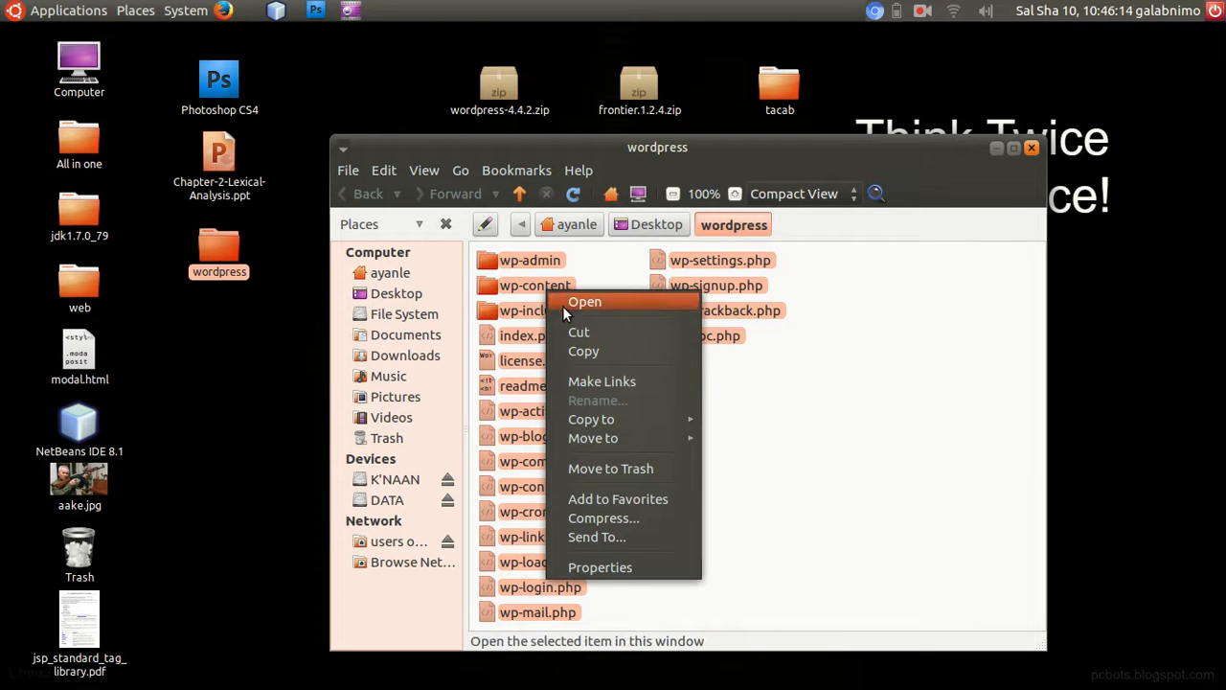
left_click(579, 349)
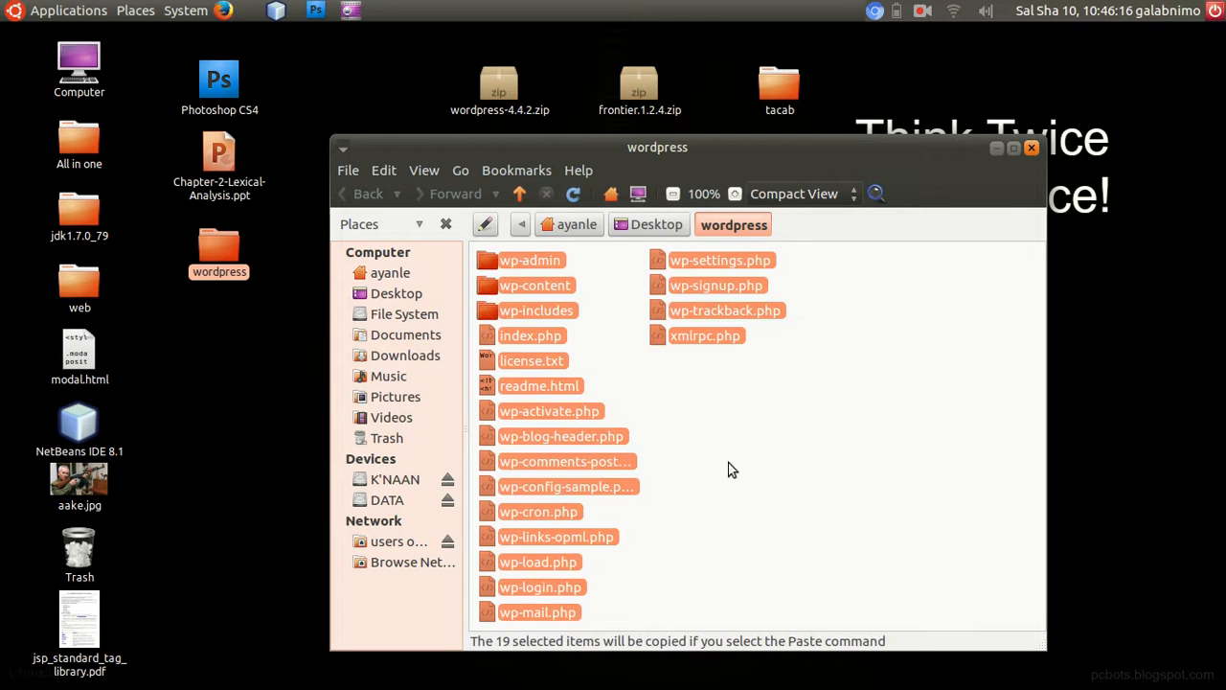
left_click(1030, 149)
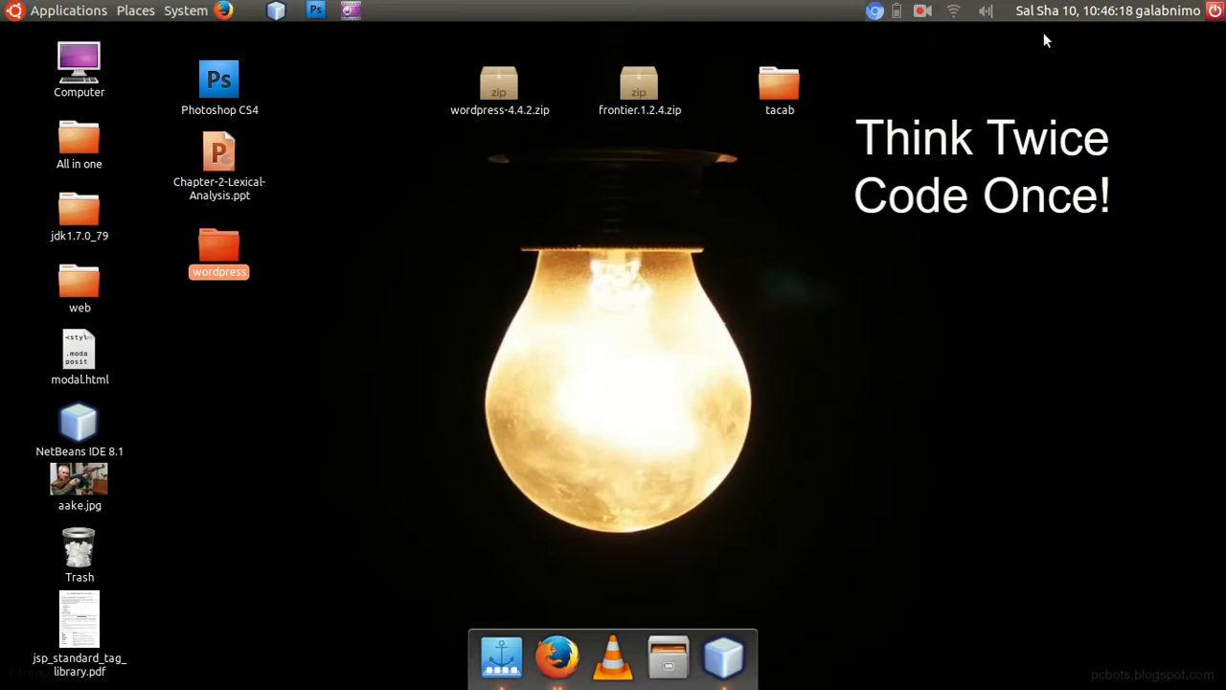
Open a file manager window at the web root /opt/lamp/apache2/htdocs.
double_click(772, 79)
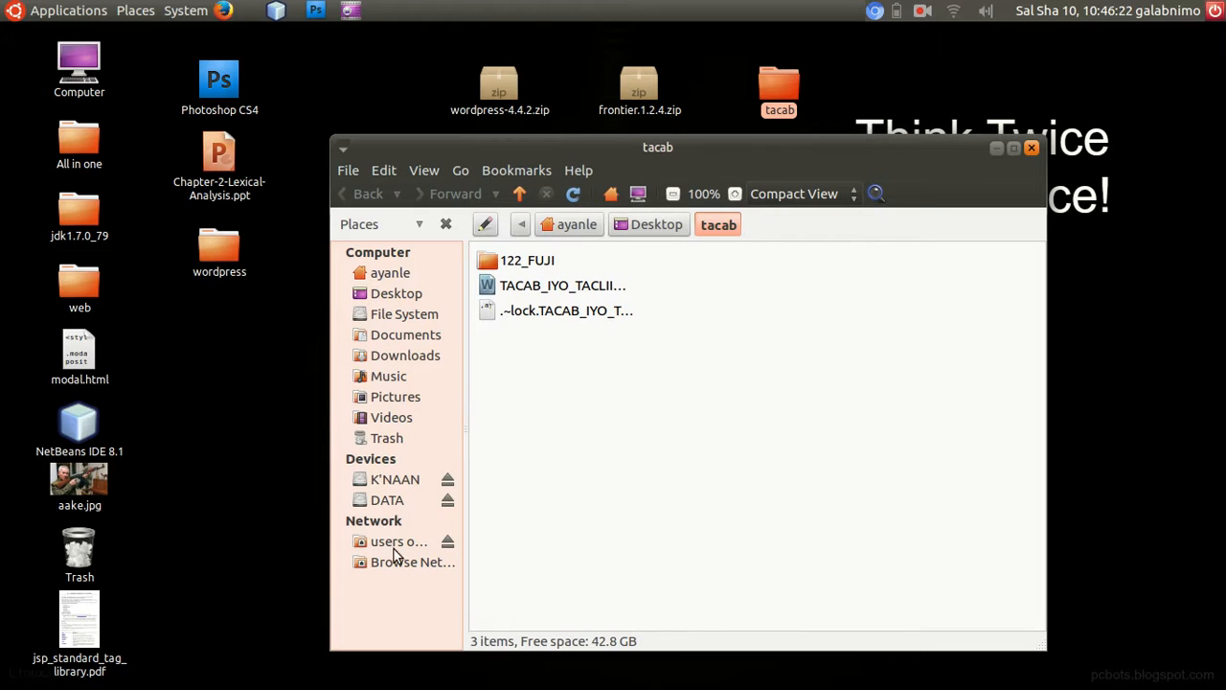
left_click(402, 318)
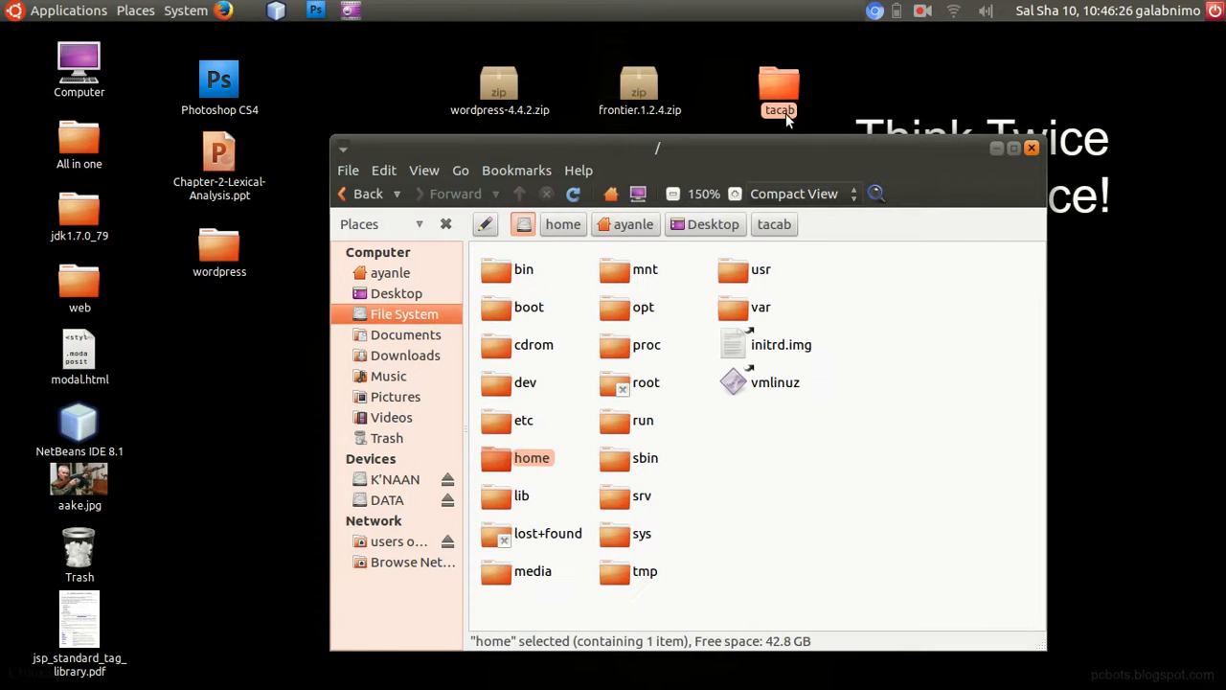
left_click_drag(771, 153, 727, 80)
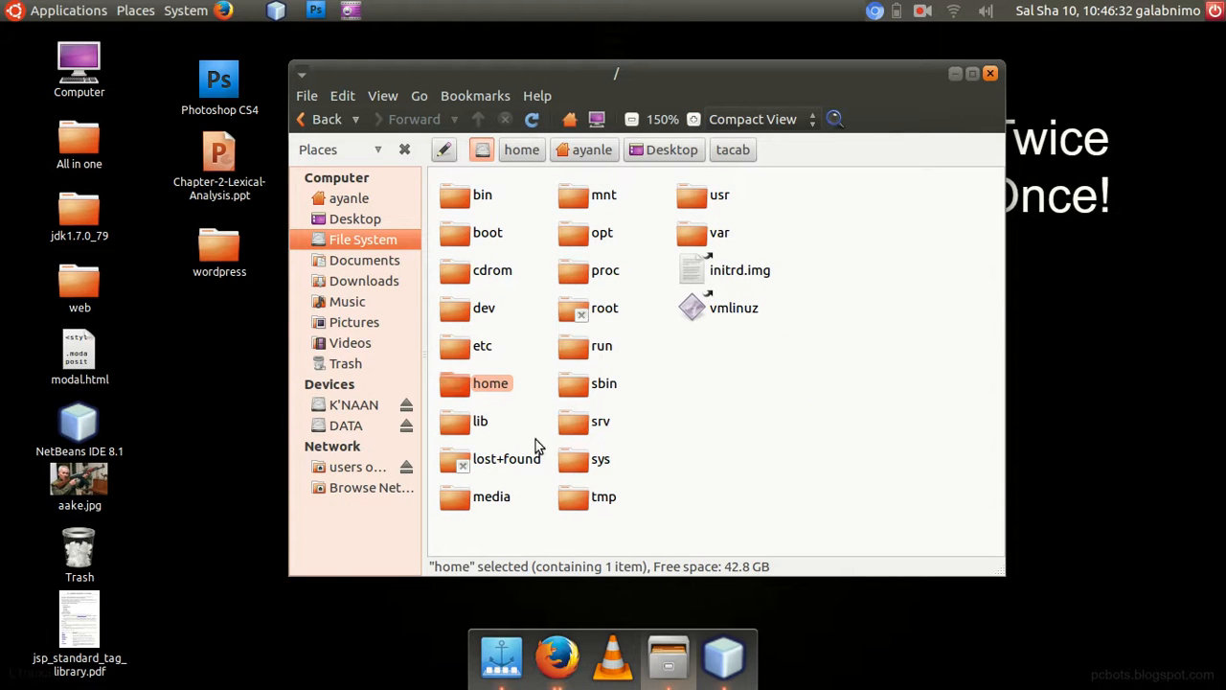
left_click(590, 232)
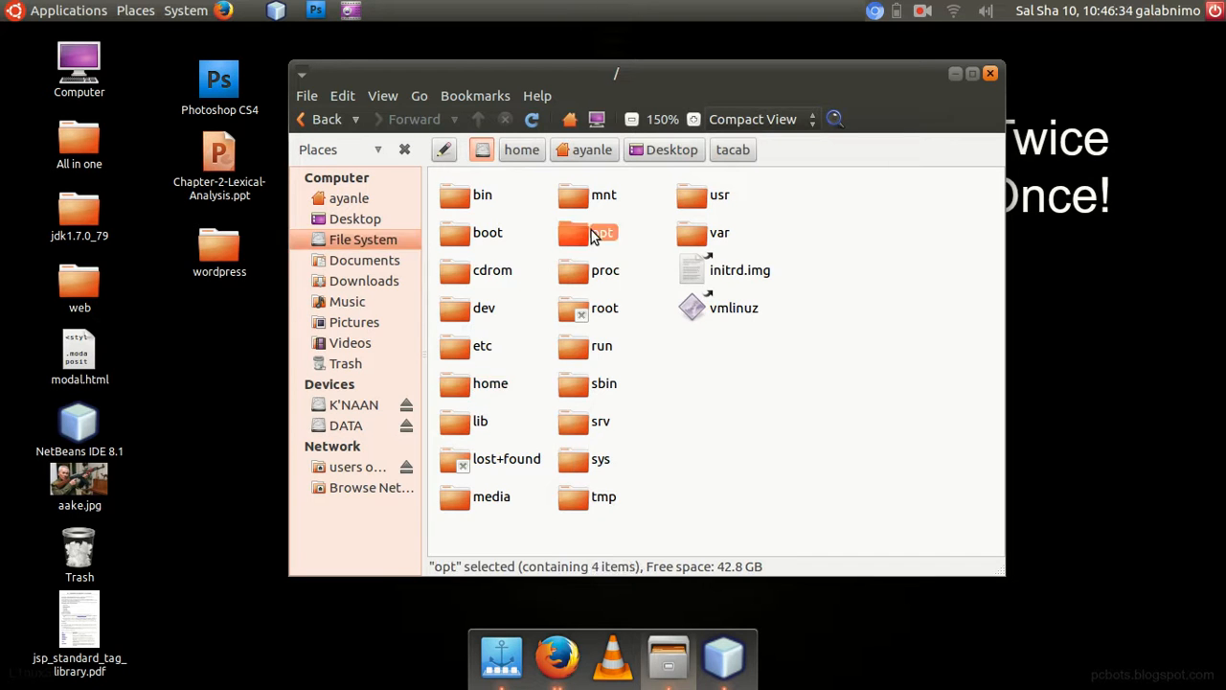
double_click(590, 232)
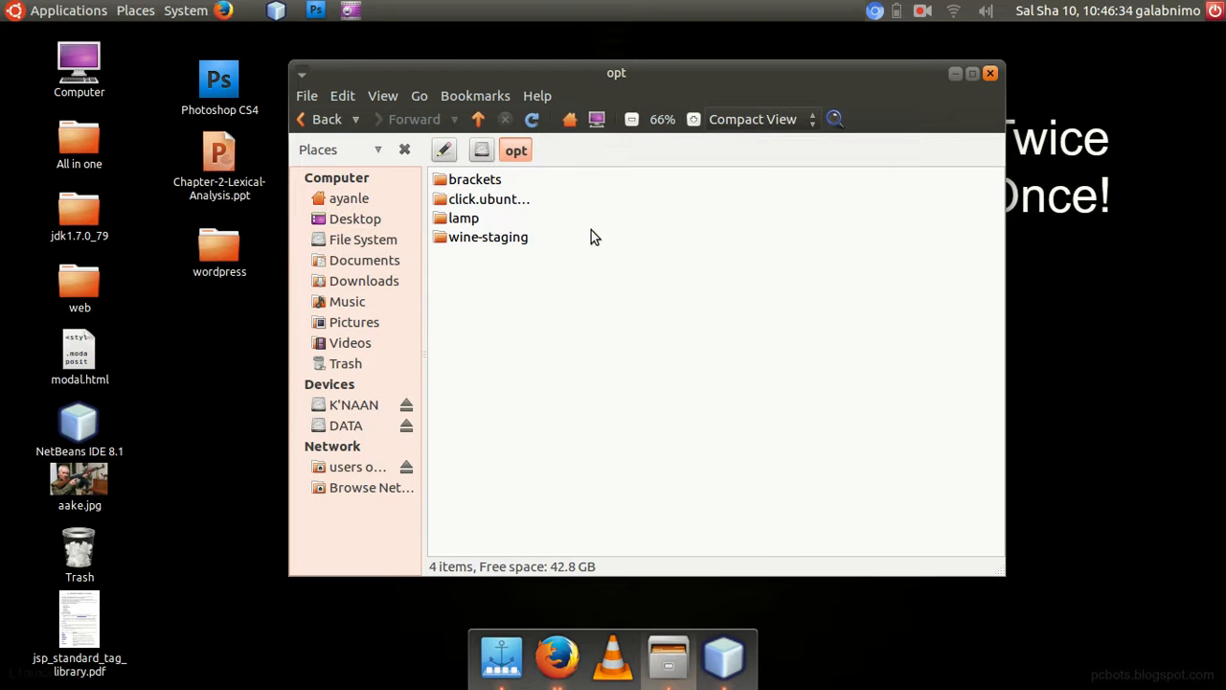
double_click(463, 220)
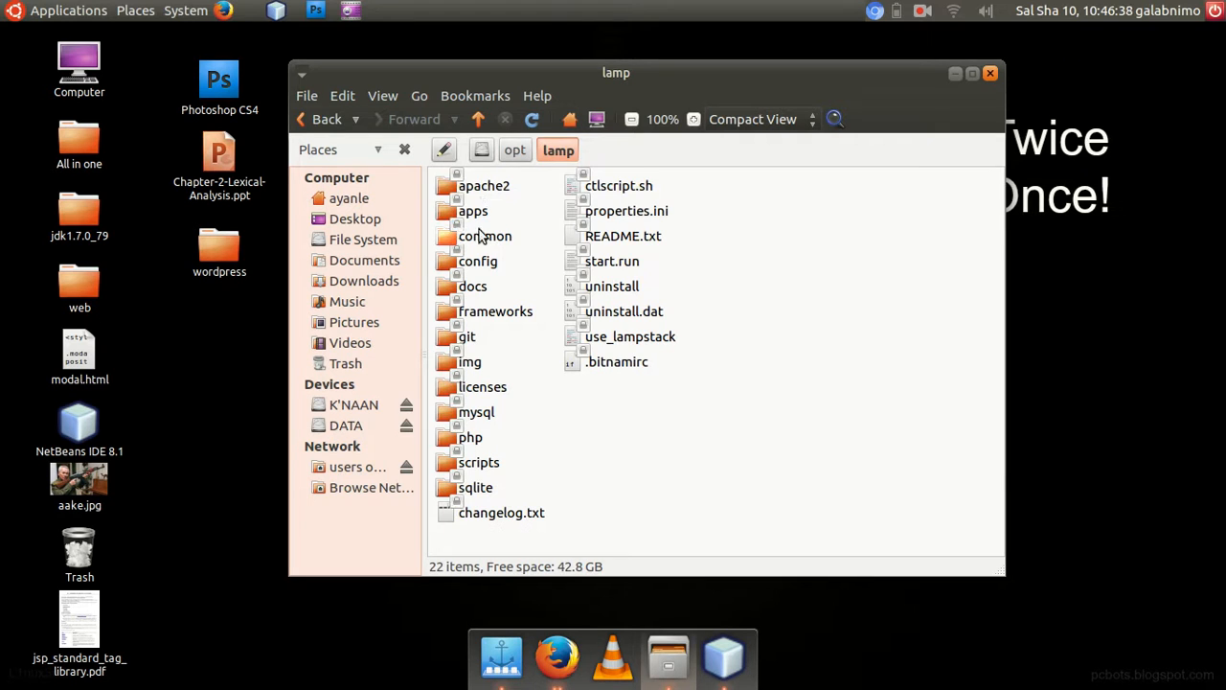
double_click(491, 188)
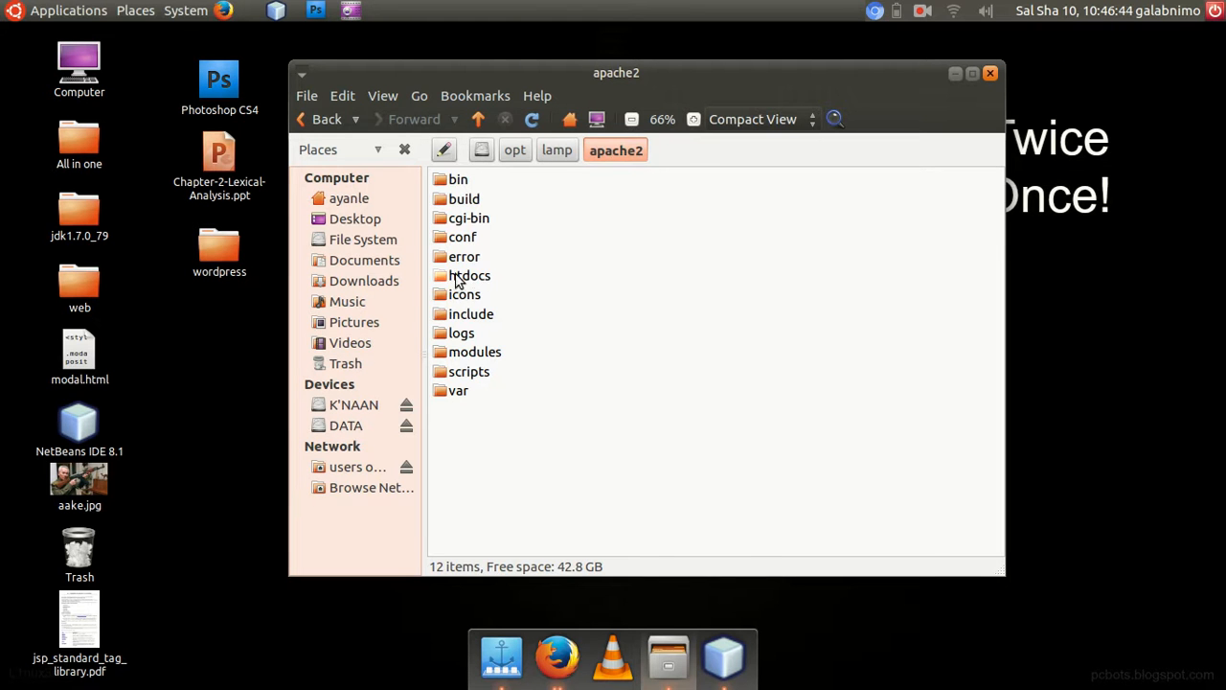
double_click(460, 274)
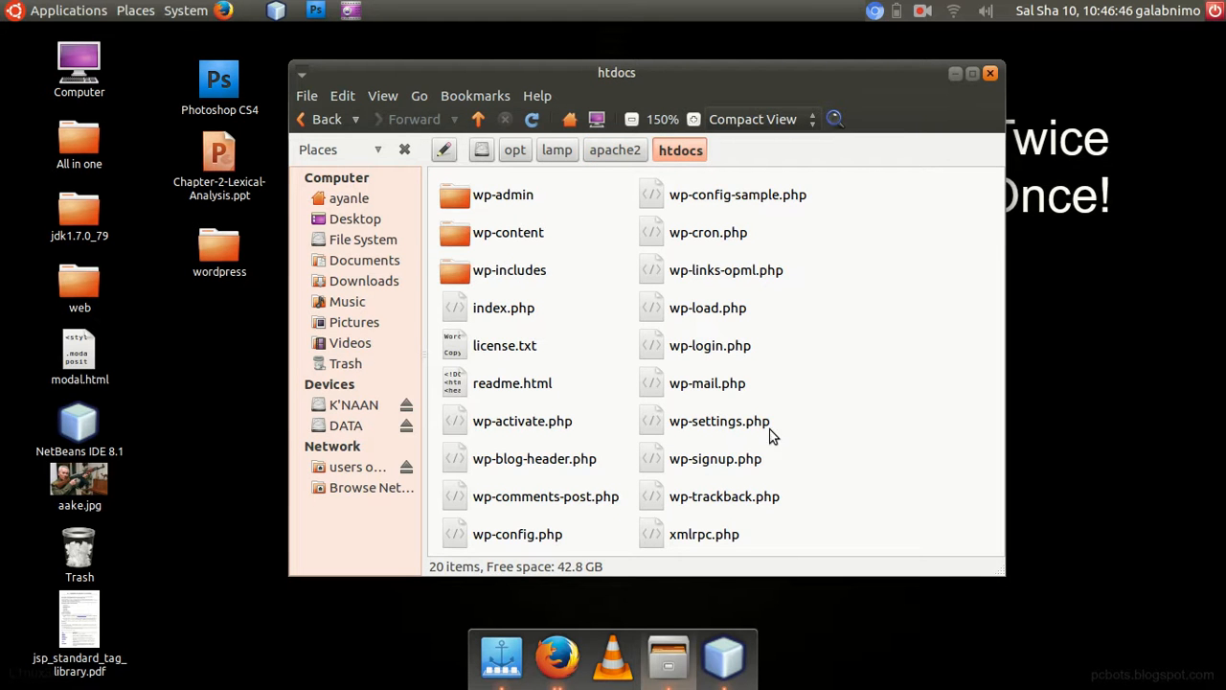
Bookmark the htdocs folder and move all the old WordPress files in it to the trash.
key("ctrl+a")
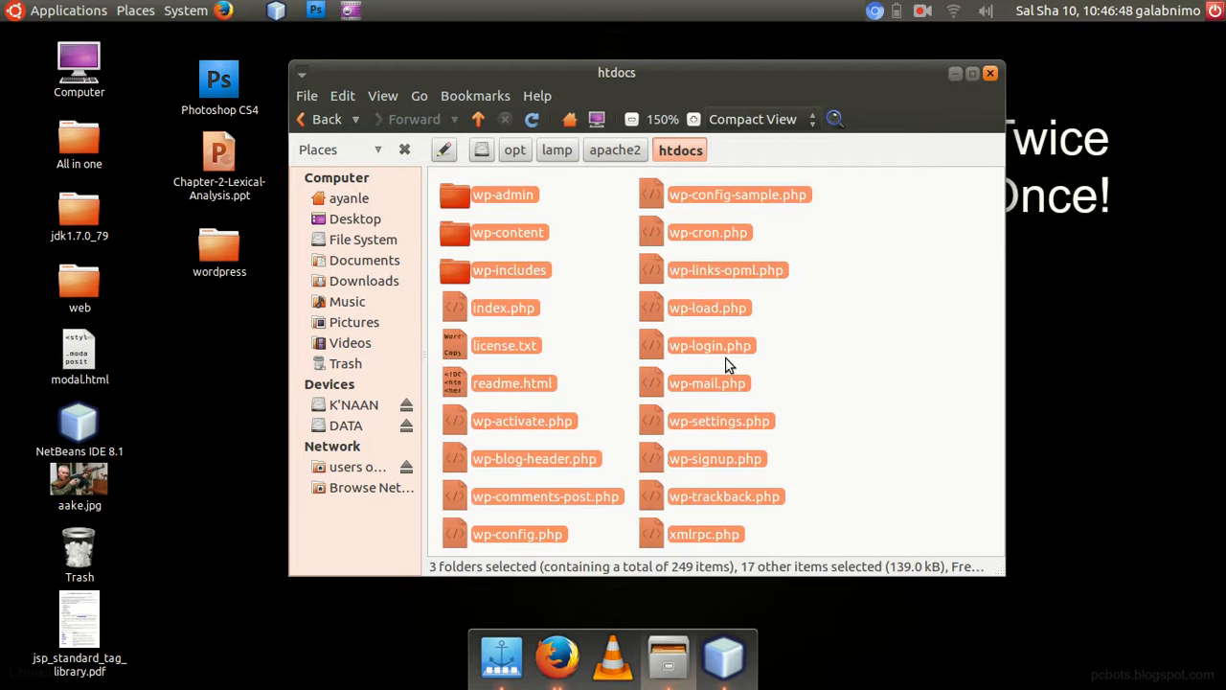
key("ctrl+d")
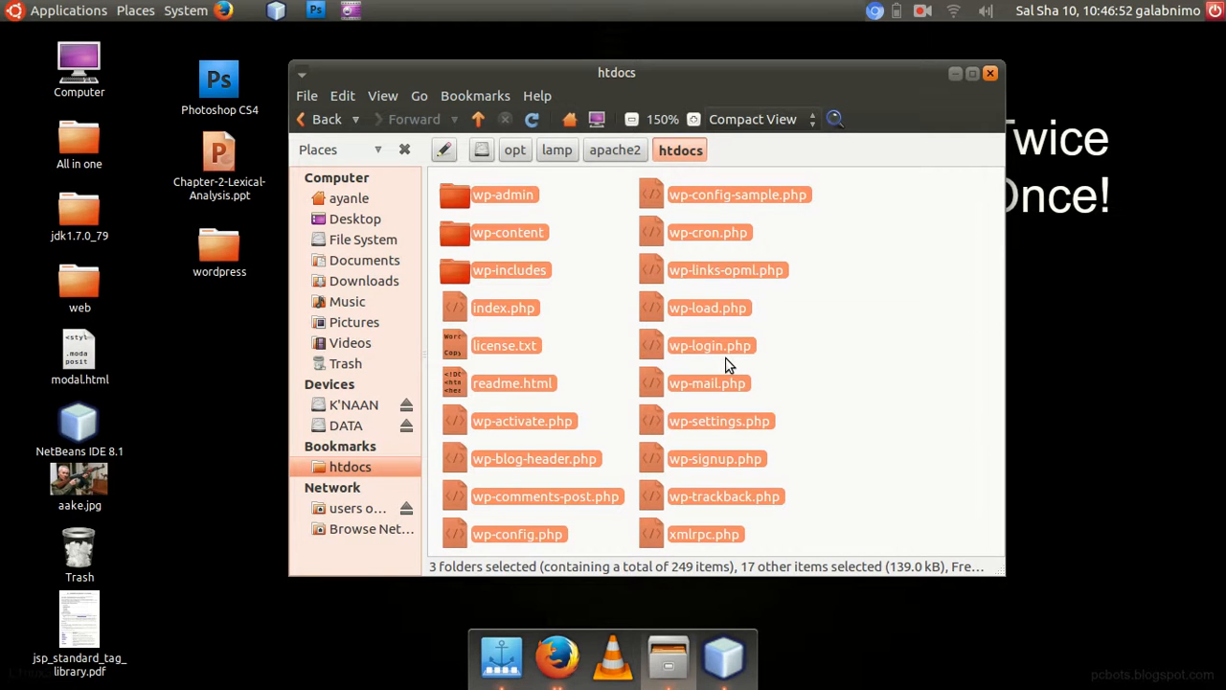
right_click(665, 273)
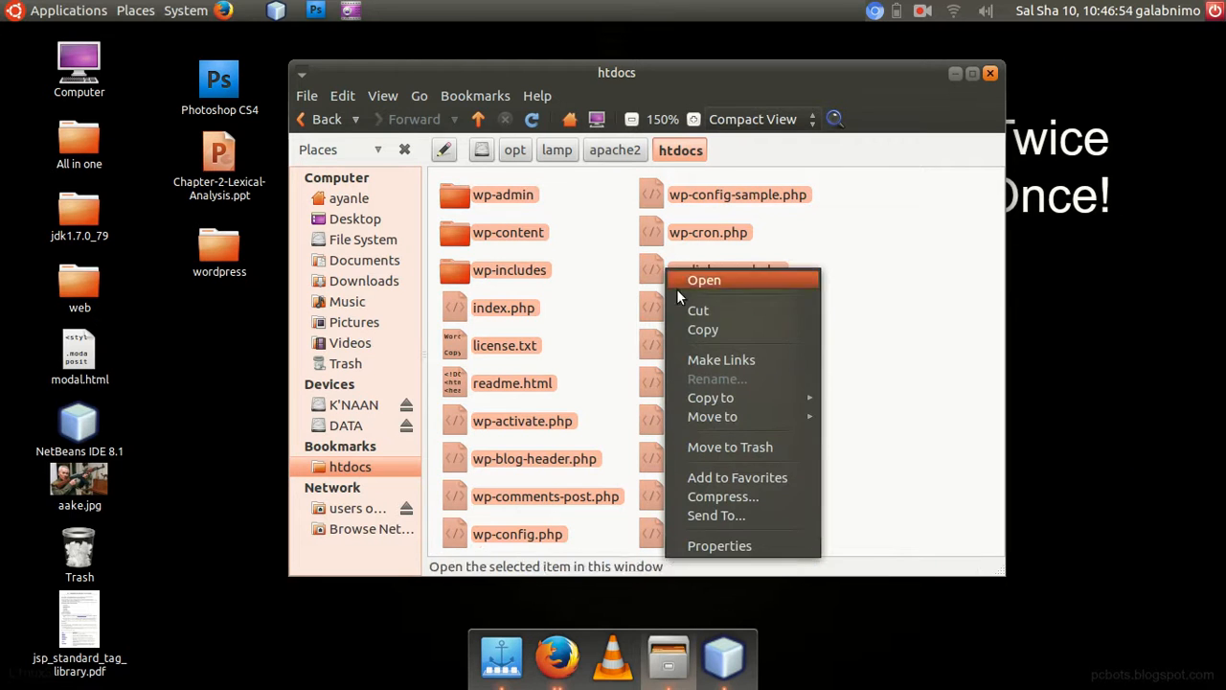
left_click(713, 444)
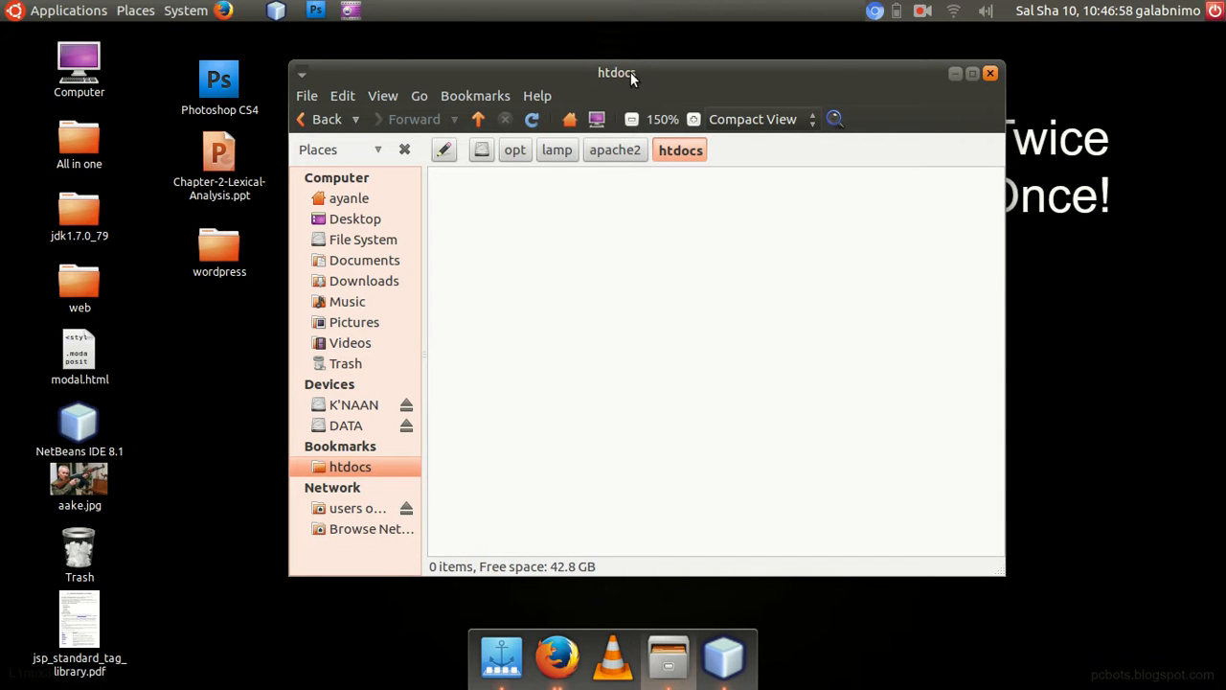
Arrange the desktop wordpress folder beside htdocs, move all its contents into htdocs, and close the emptied folder's window.
left_click_drag(831, 64, 1013, 55)
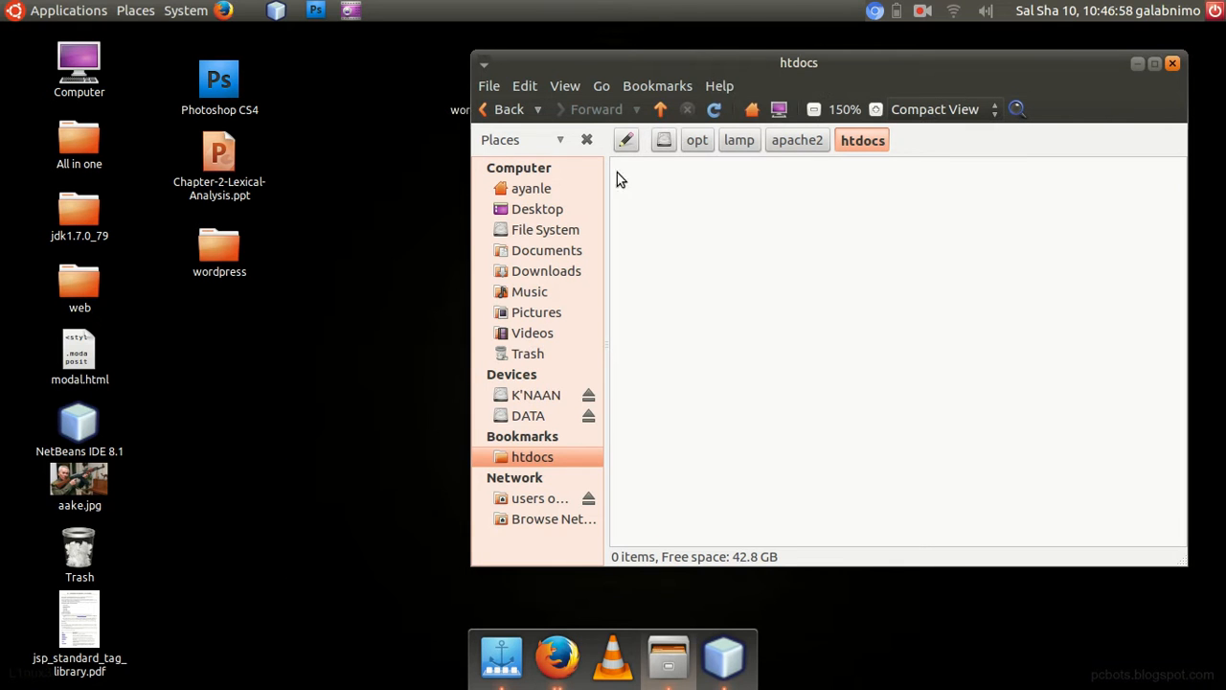
double_click(236, 239)
left_click_drag(569, 113, 337, 118)
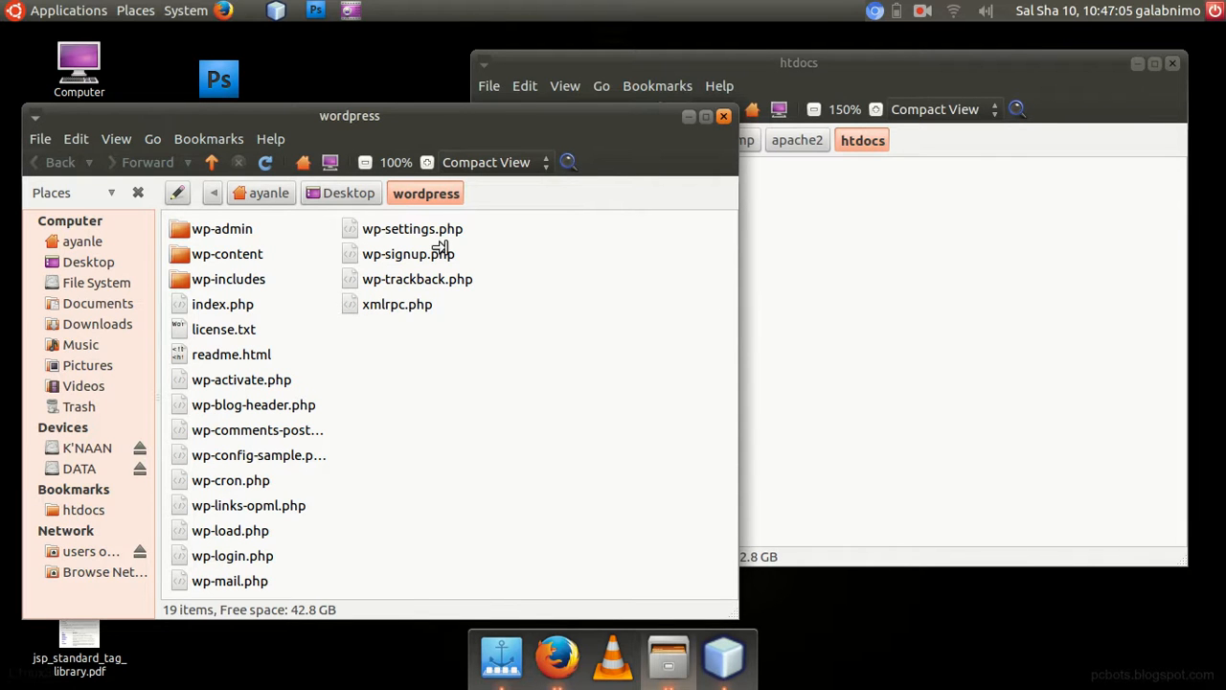
left_click_drag(440, 247, 442, 249)
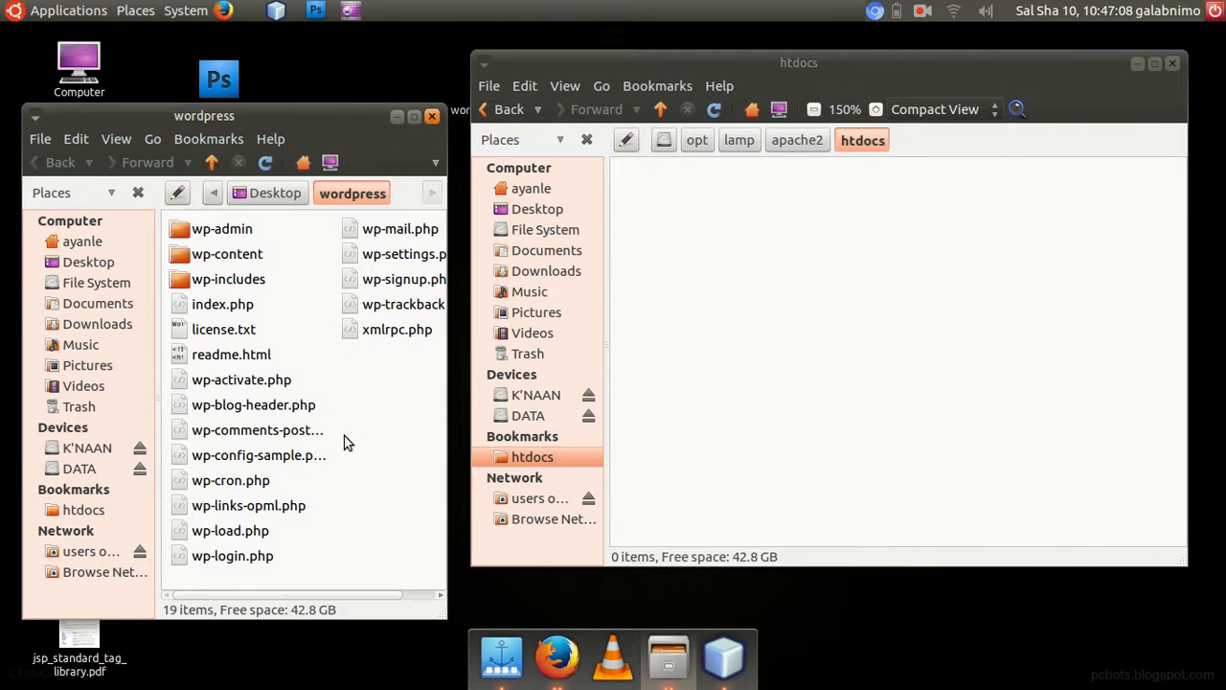
key("ctrl+a")
left_click_drag(229, 253, 860, 239)
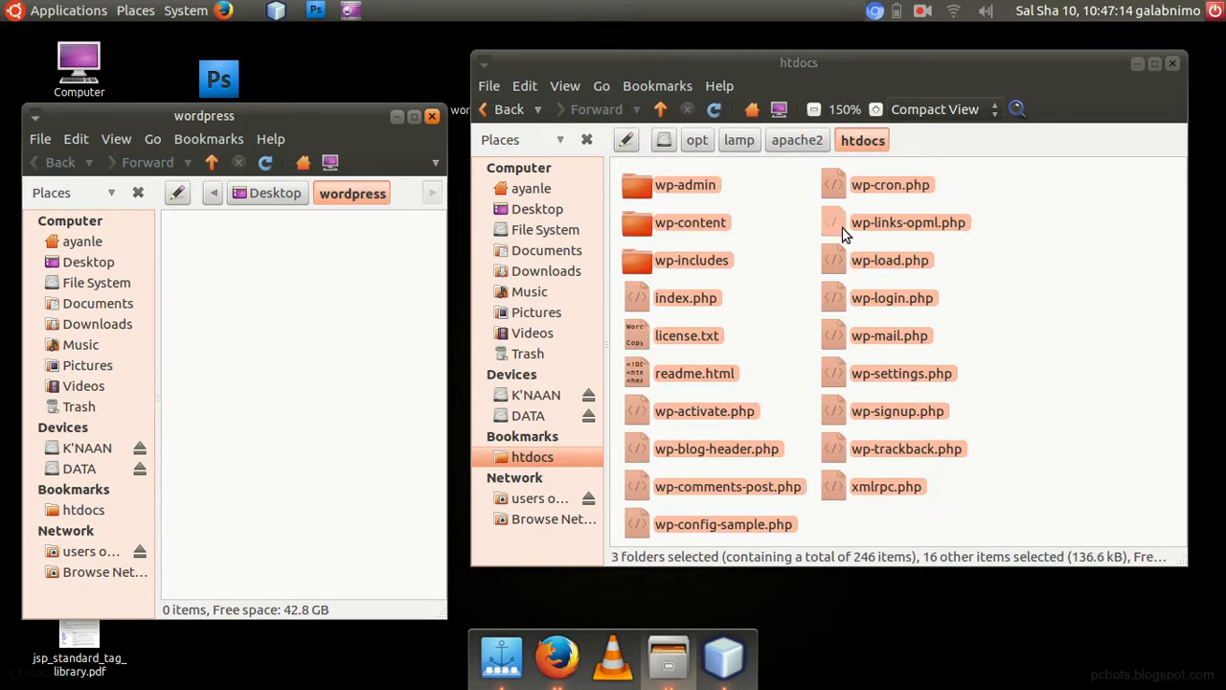
left_click(432, 116)
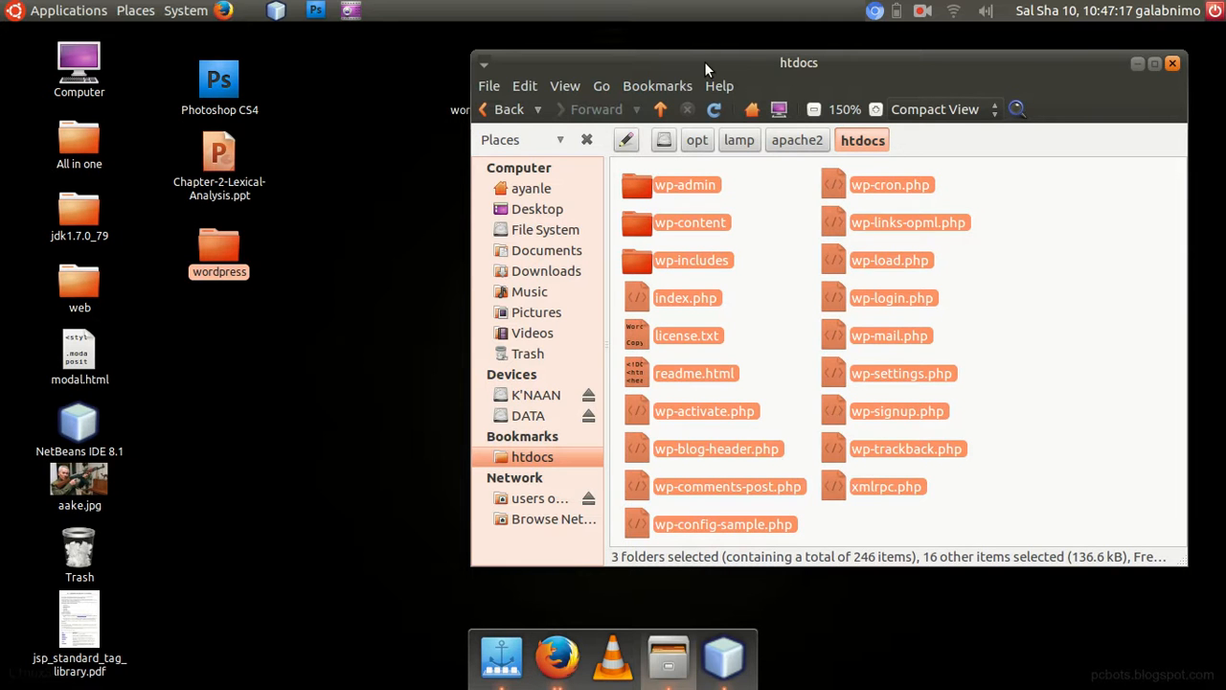
left_click_drag(704, 62, 451, 56)
left_click_drag(784, 59, 813, 89)
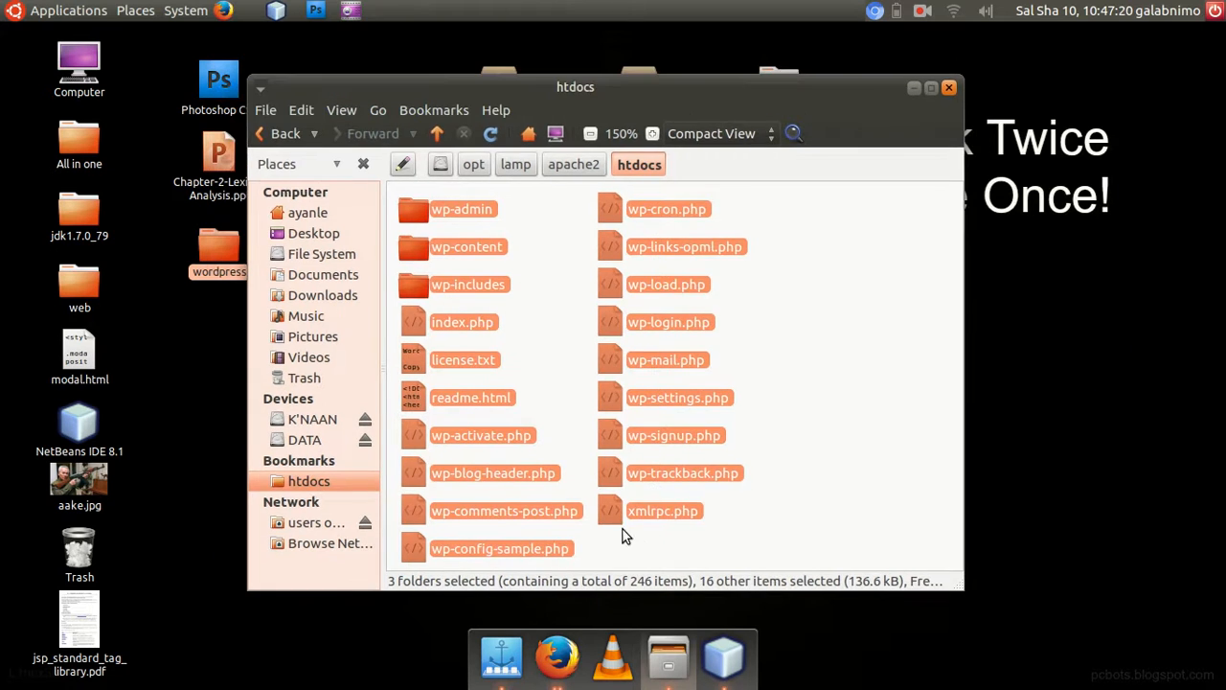
Switch to Firefox and load localhost/ from the start page to launch the WordPress setup.
left_click(554, 647)
left_click(205, 93)
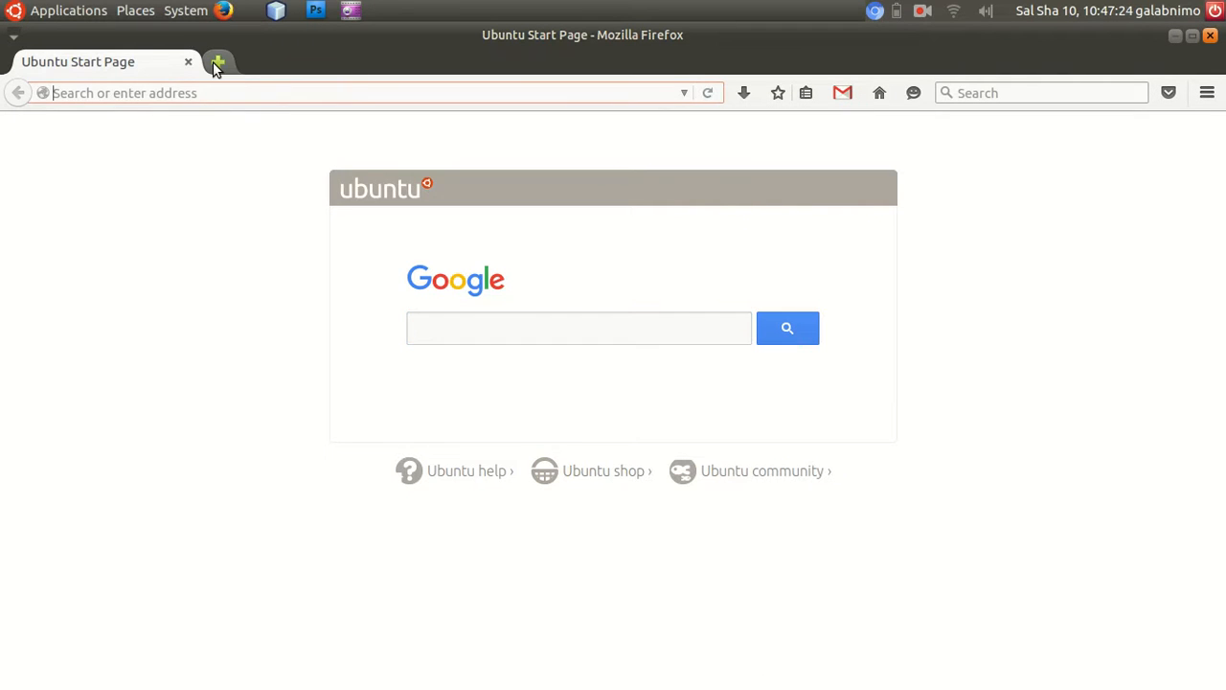
type("127")
key("Right")
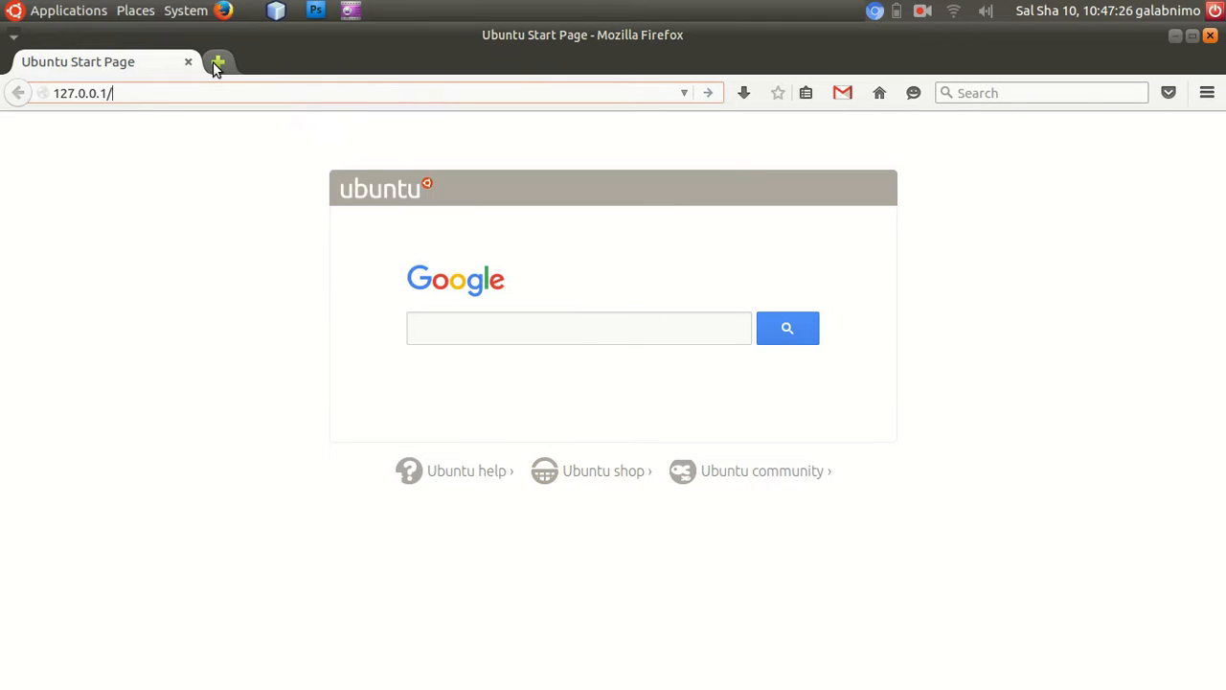
key("ctrl+l")
type("localhost/")
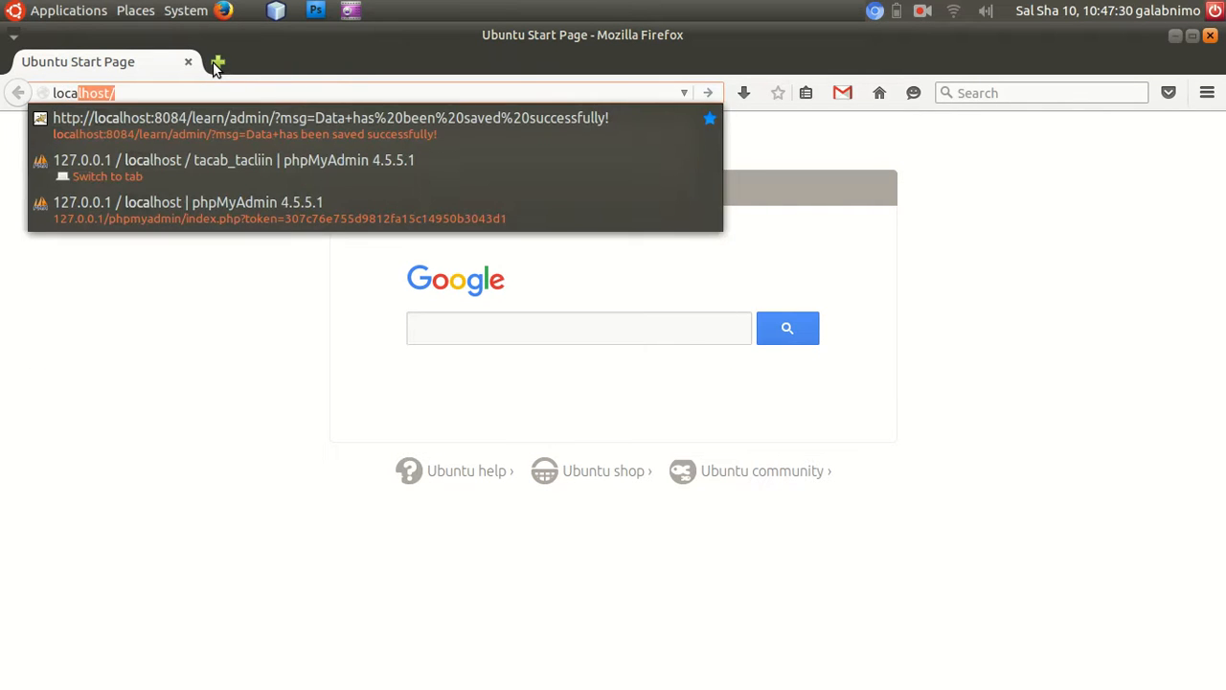
key("Right")
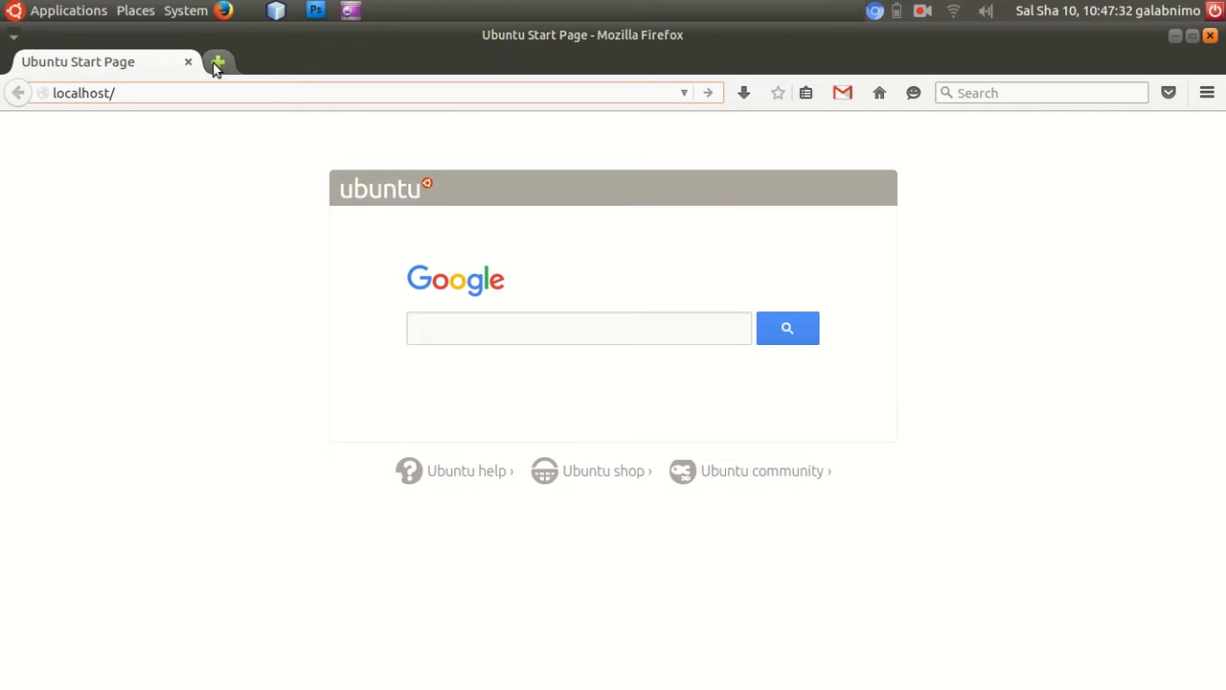
key("Return")
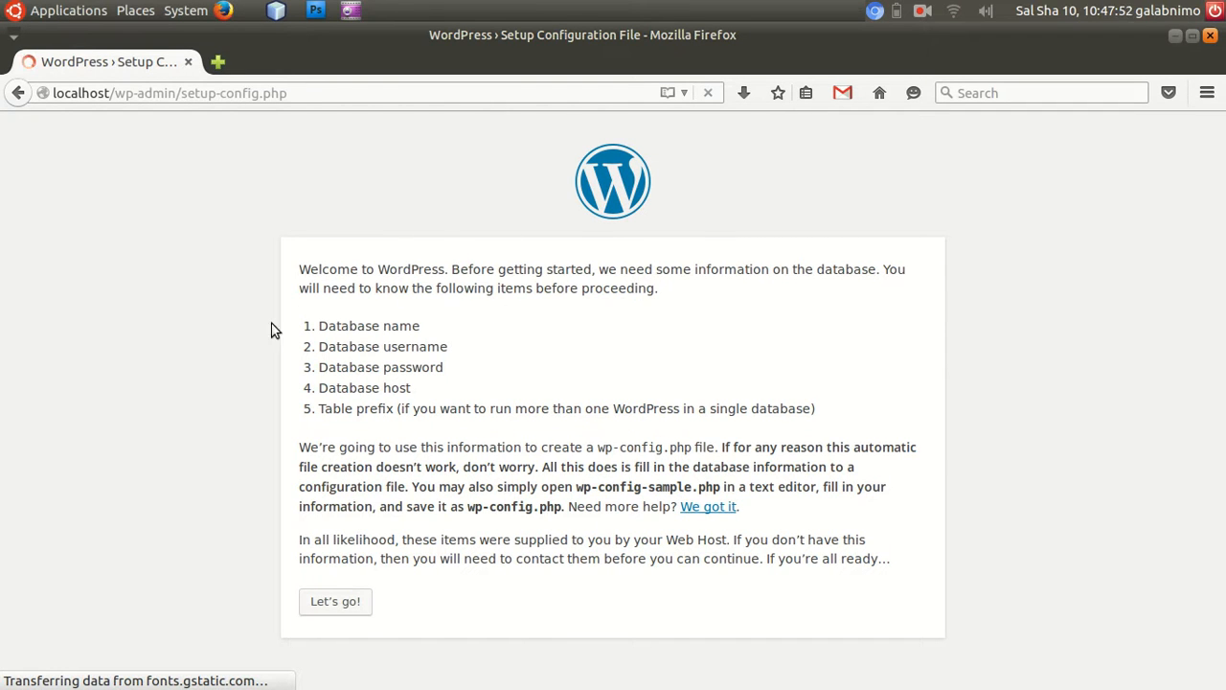
Review the list of database details WordPress requires before setup, from the database name to the table prefix.
left_click_drag(321, 326, 419, 339)
left_click_drag(321, 347, 433, 347)
left_click(324, 368)
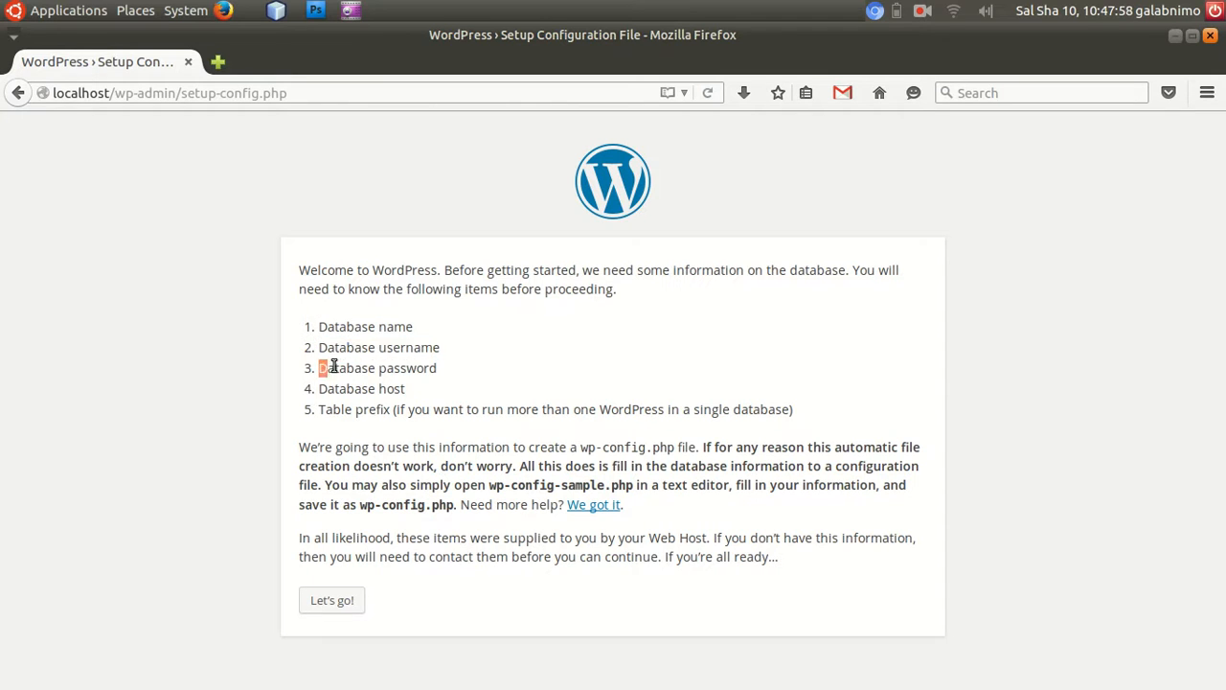
left_click_drag(323, 368, 433, 368)
left_click_drag(321, 388, 394, 383)
left_click(401, 384)
triple_click(408, 385)
left_click_drag(325, 407, 764, 415)
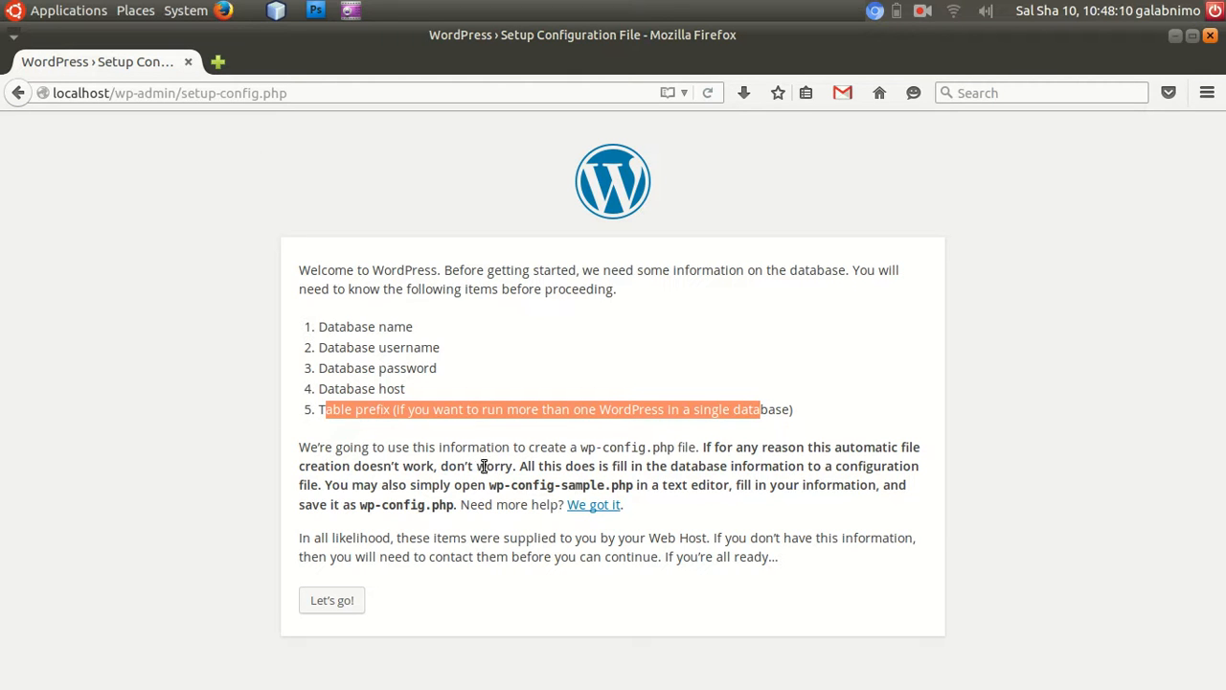
Proceed from the welcome page to the database connection details form and select the default database name.
left_click(514, 347)
left_click(345, 602)
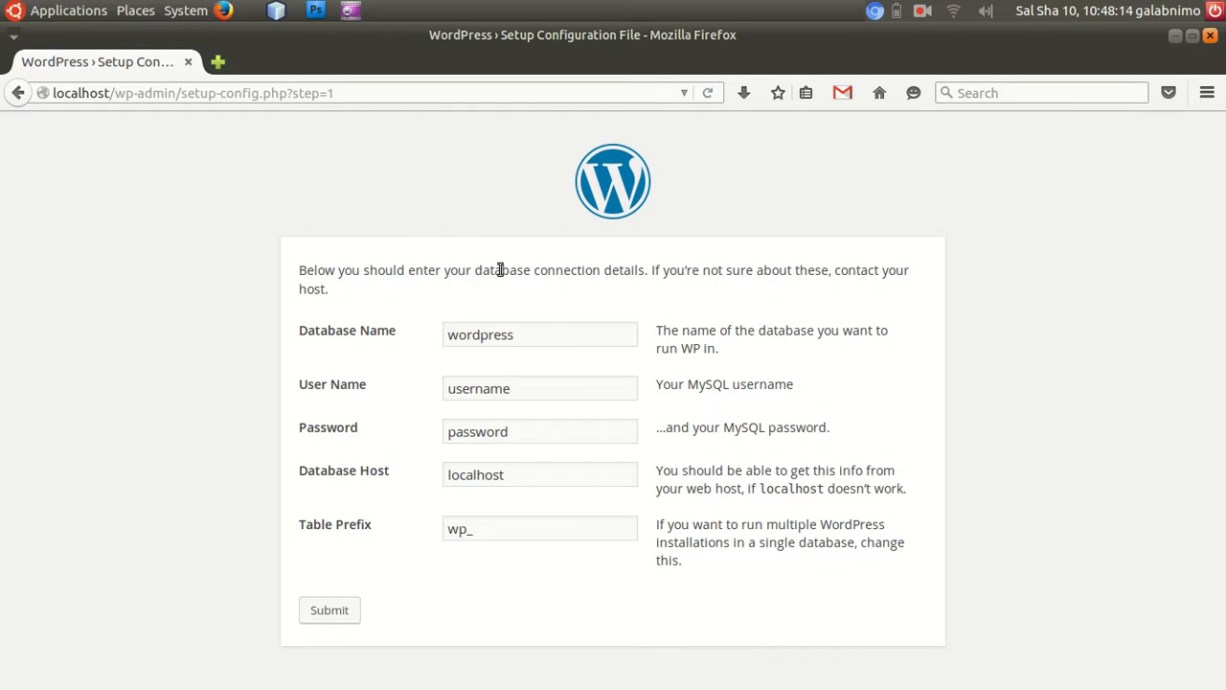
double_click(550, 334)
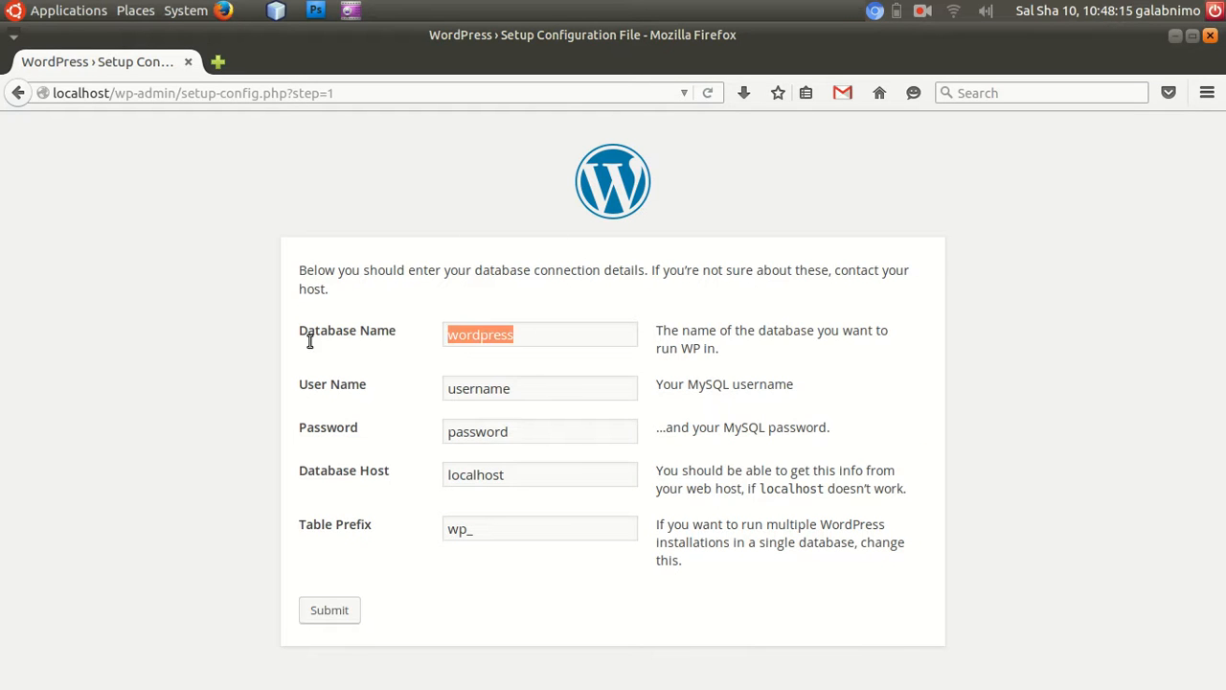
Open phpMyAdmin in a new tab and check the tacab_tacliin database for existing tables.
left_click(217, 63)
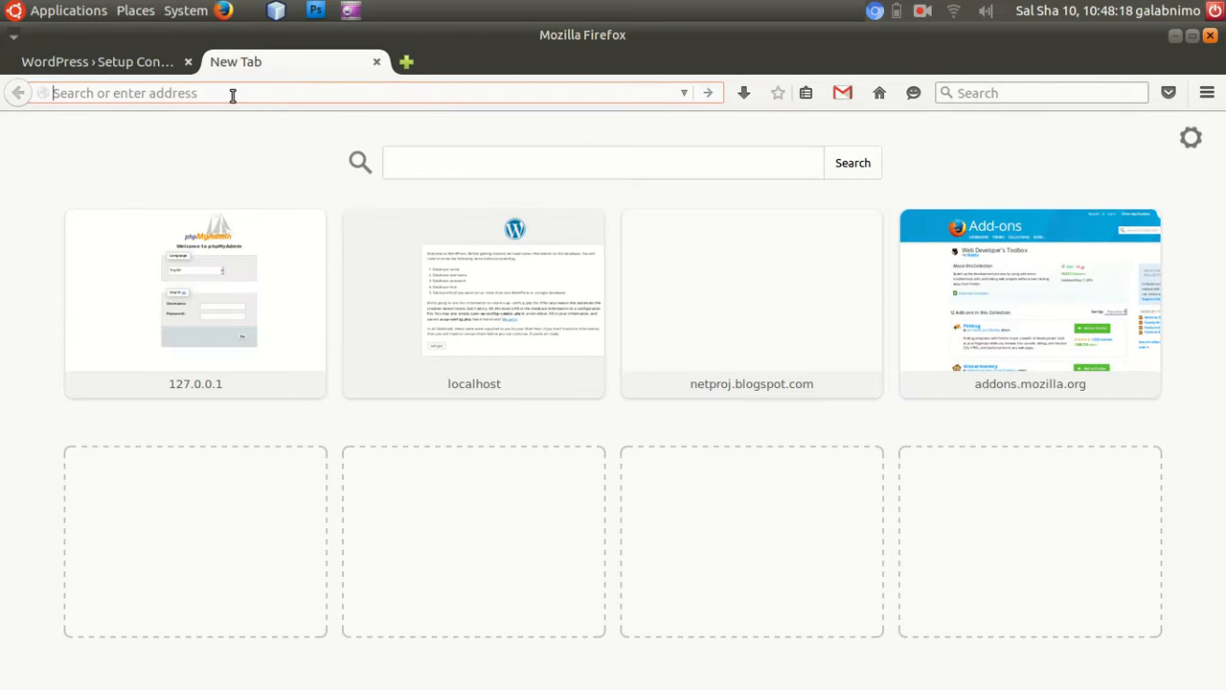
left_click(219, 279)
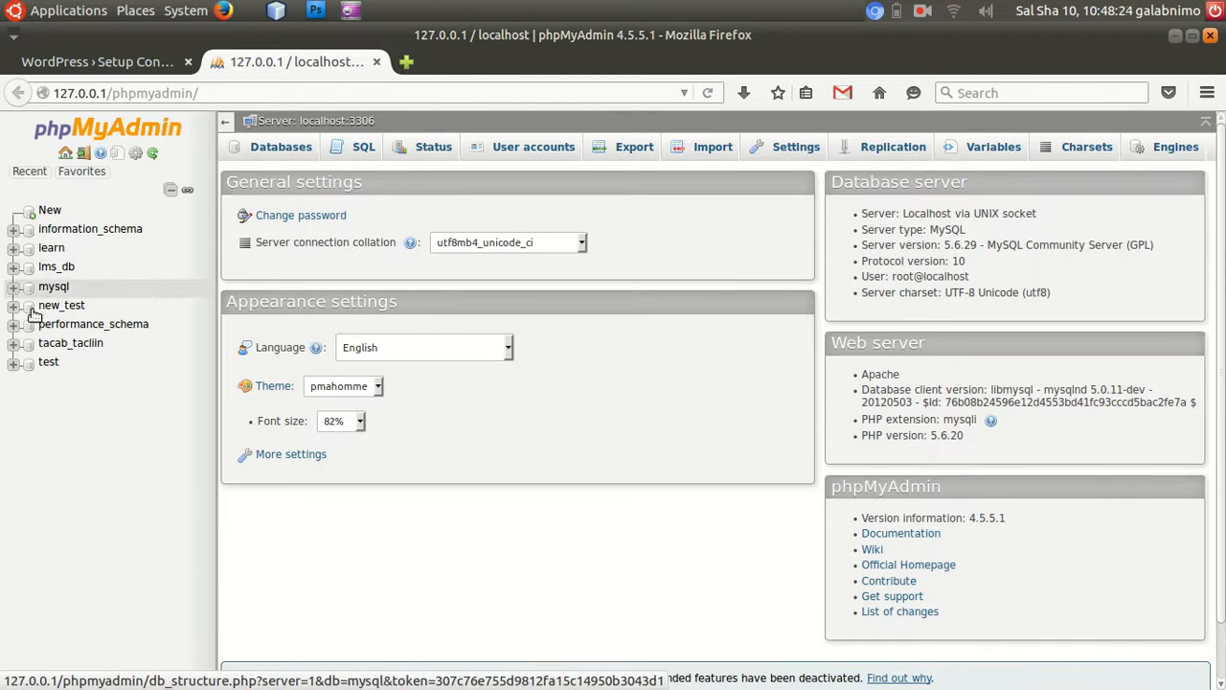
left_click(83, 347)
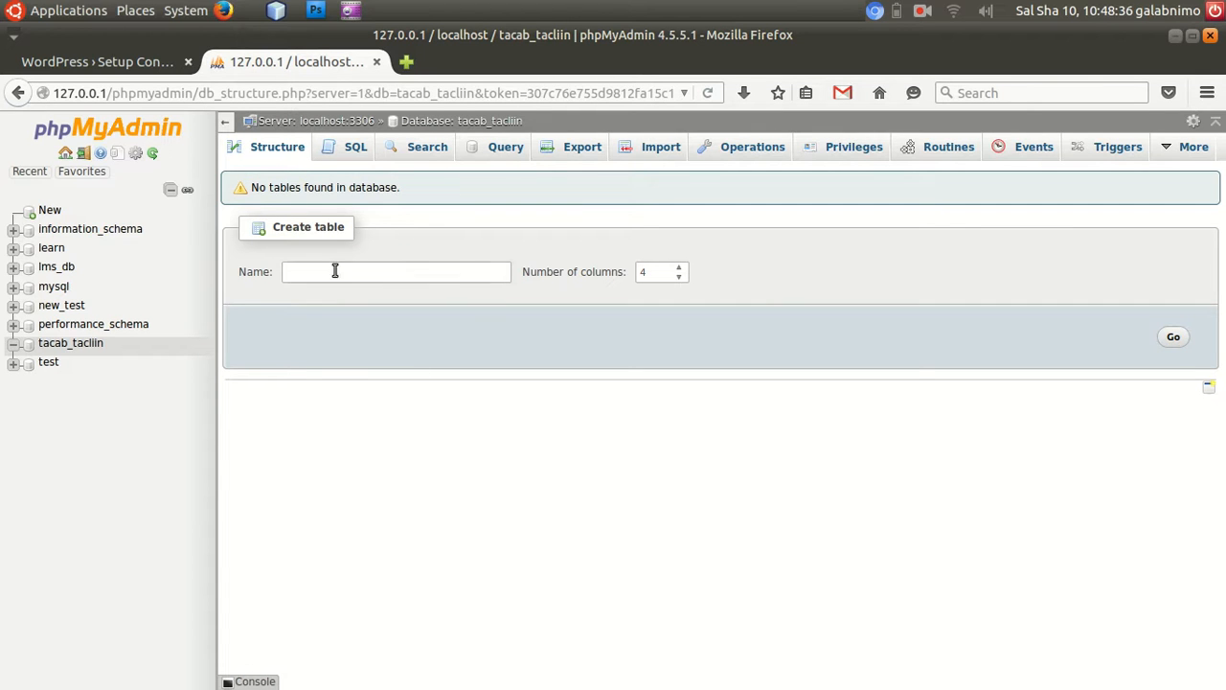
left_click_drag(282, 188, 428, 193)
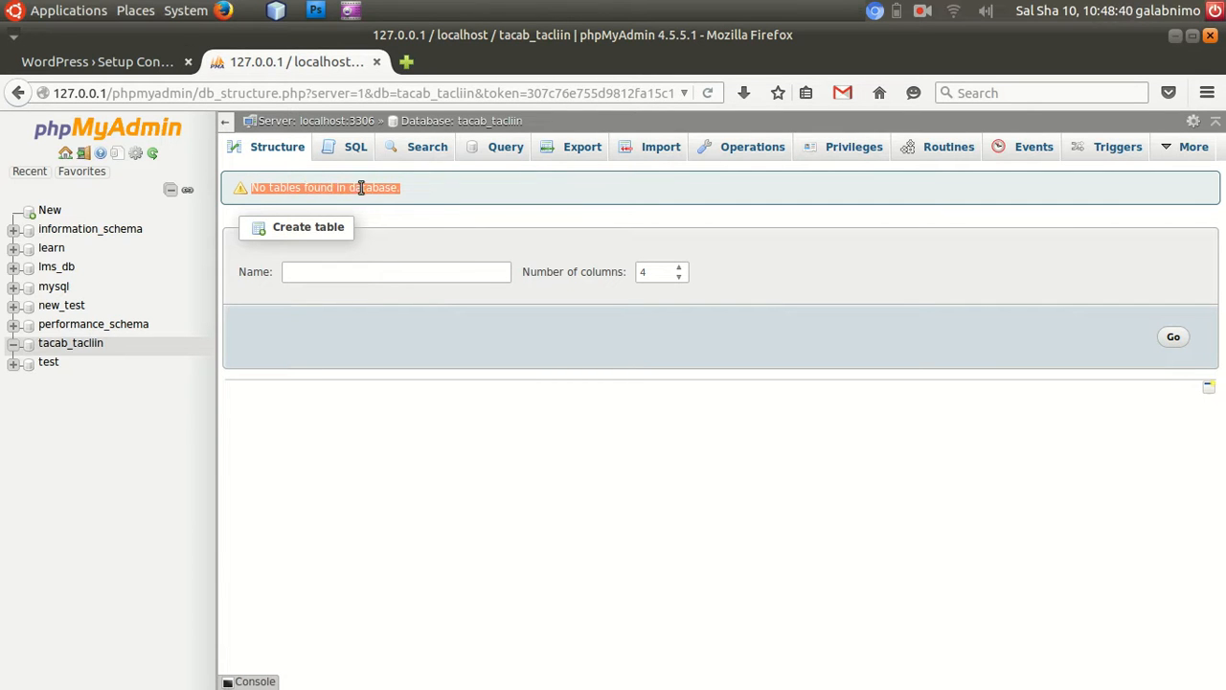
Return to the WordPress setup form and set the database name to tacab_tacliin.
left_click(129, 63)
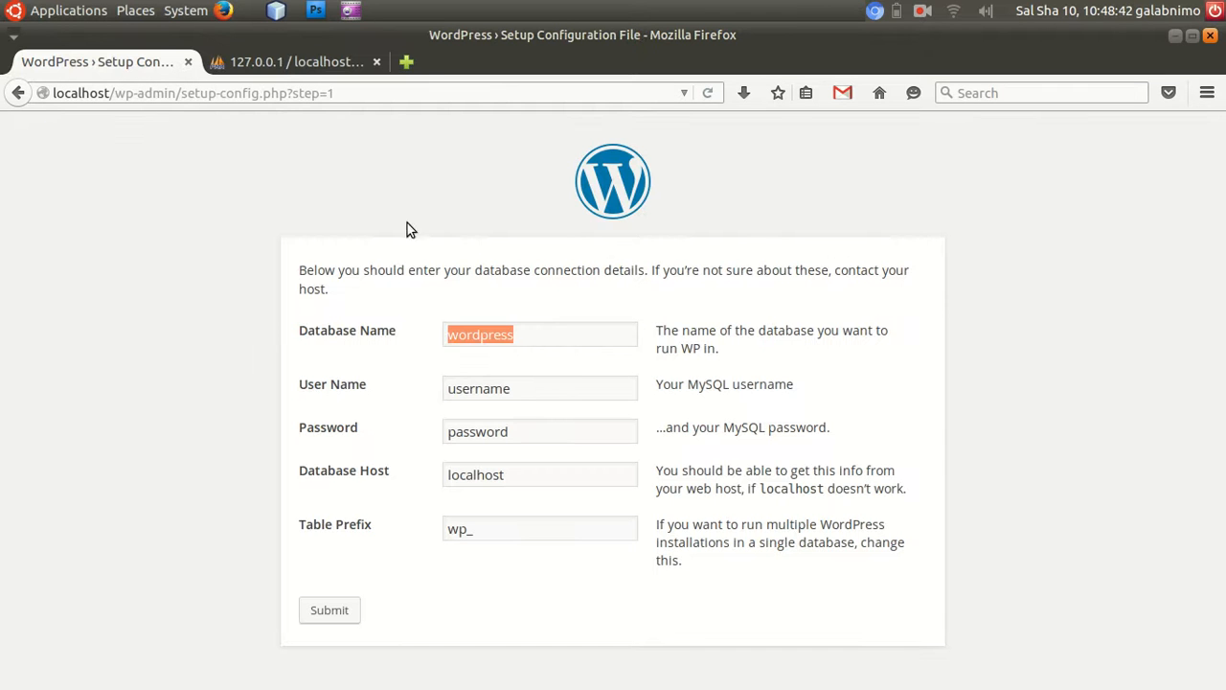
left_click(551, 337)
double_click(550, 334)
left_click(318, 63)
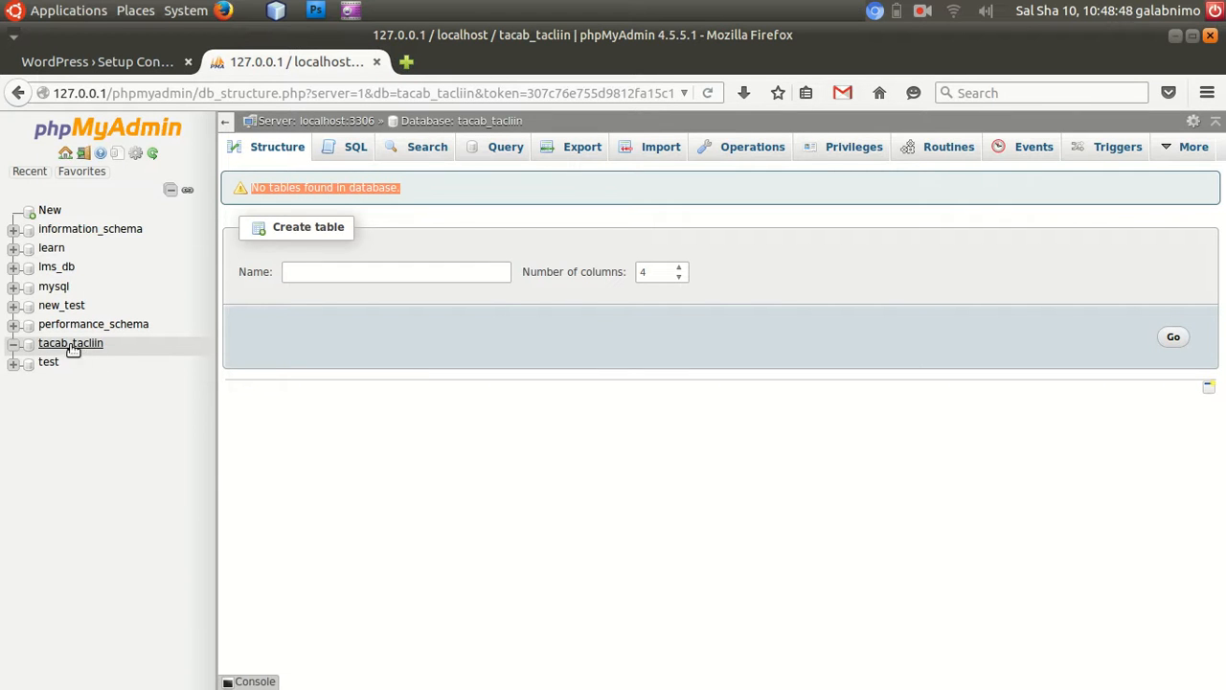
left_click(129, 59)
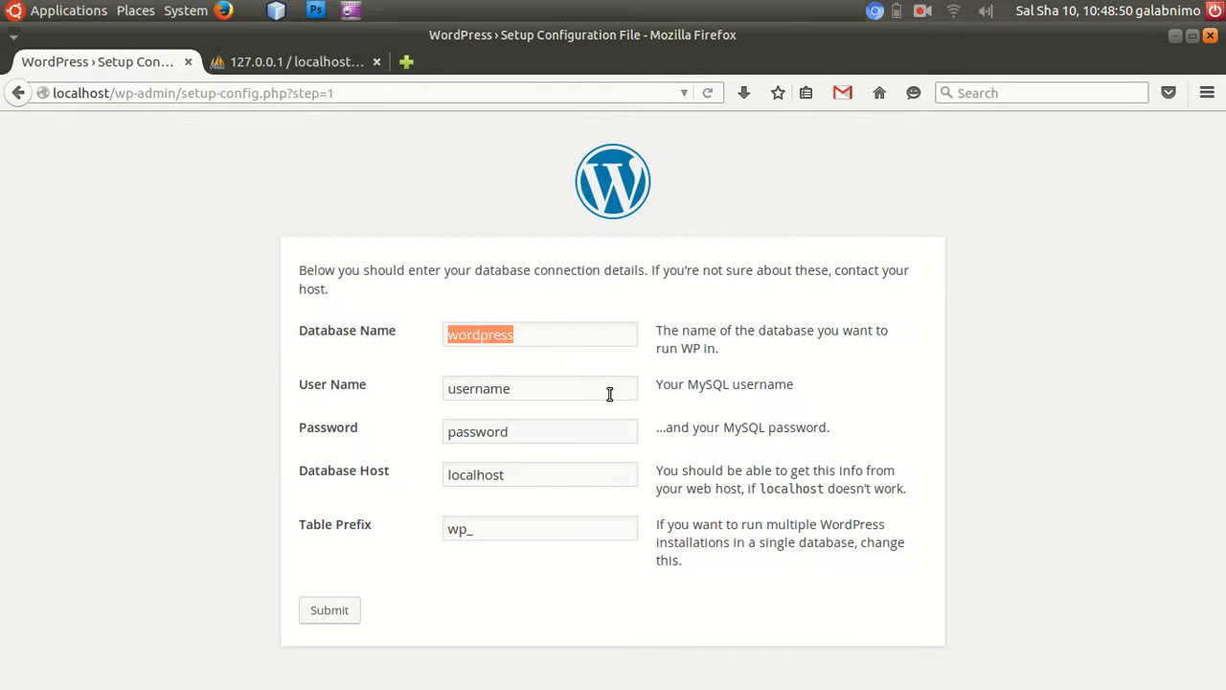
type("tacab_tacliin")
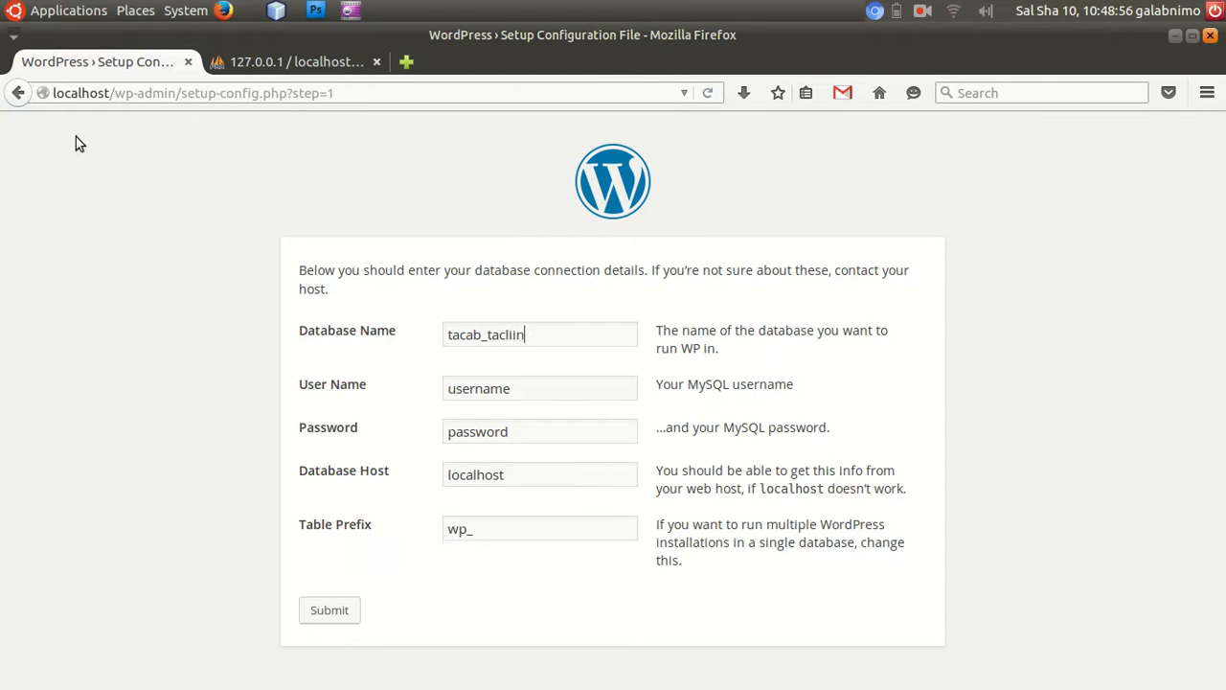
Set the database user name to root and fill in the MySQL password in the setup form.
left_click(254, 61)
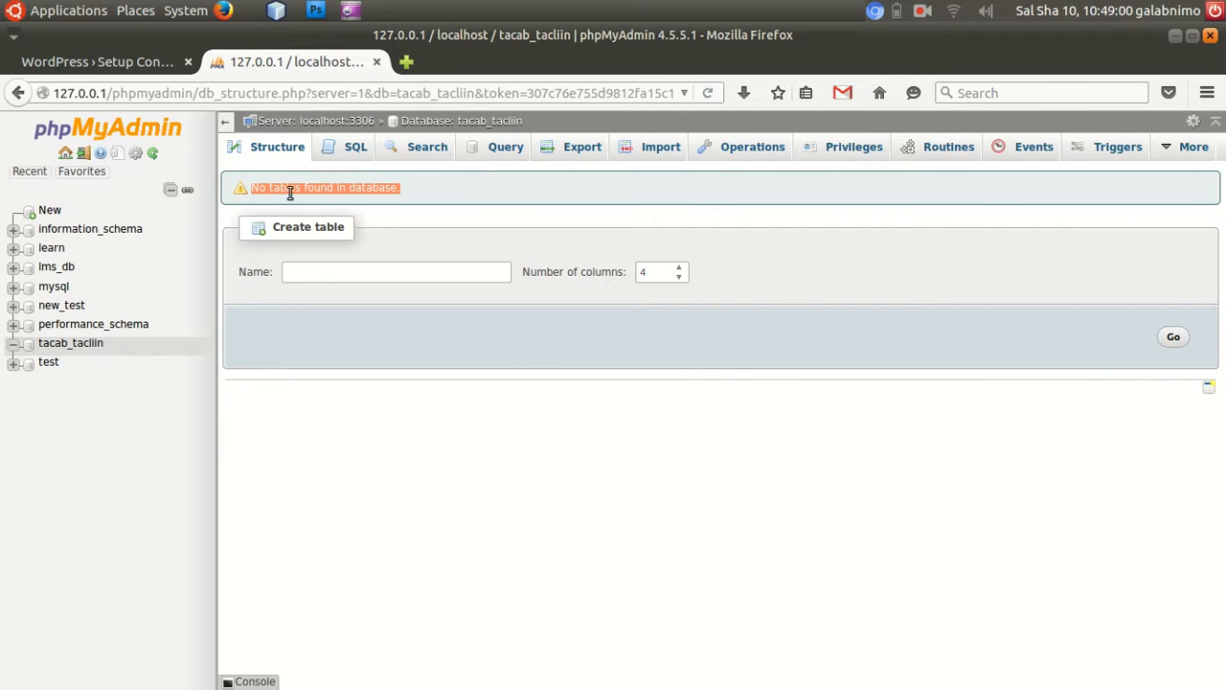
left_click(79, 61)
key("Tab")
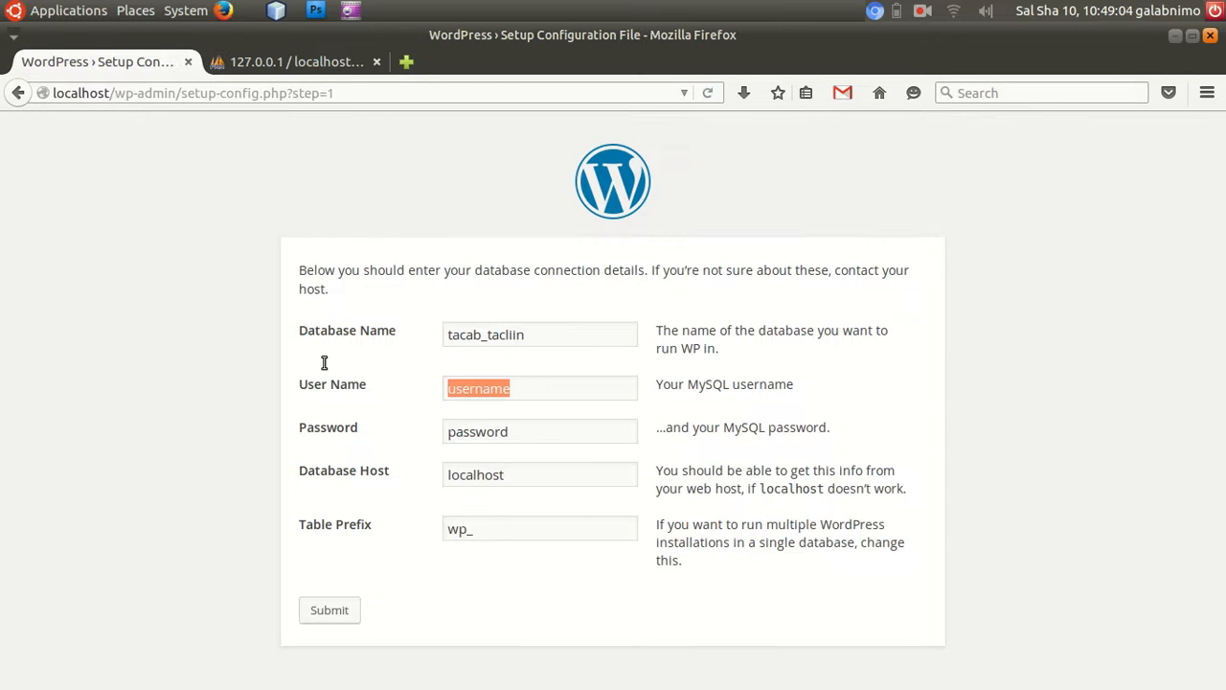
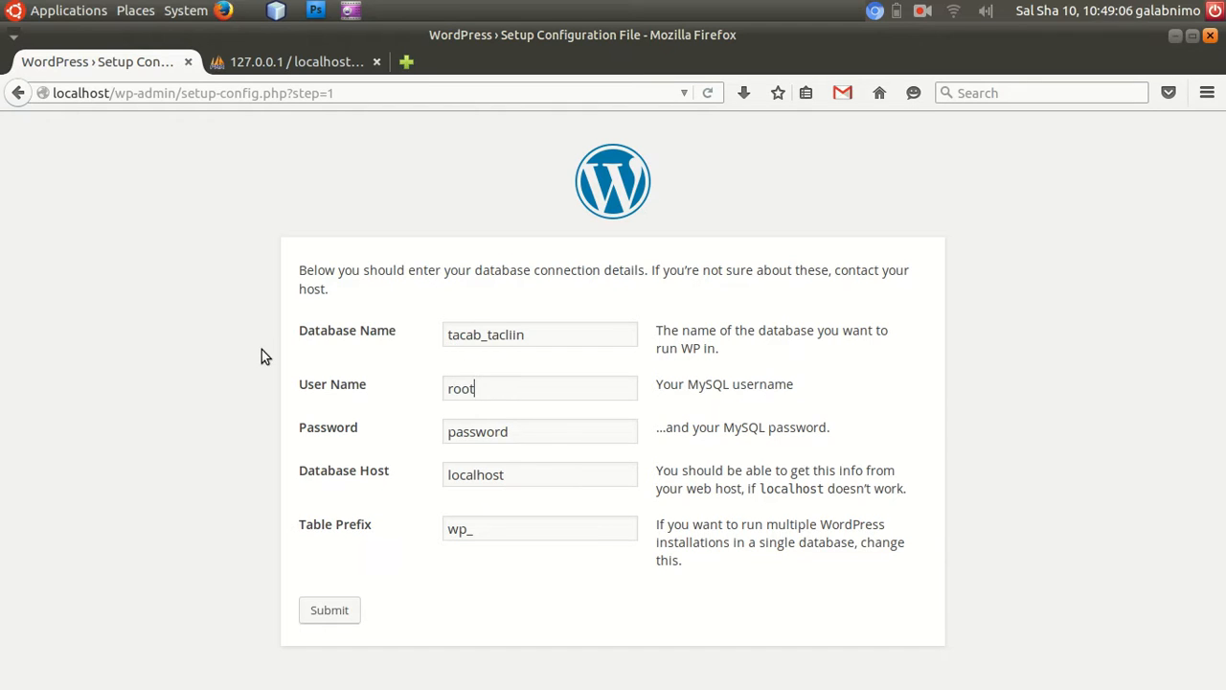
key("Tab")
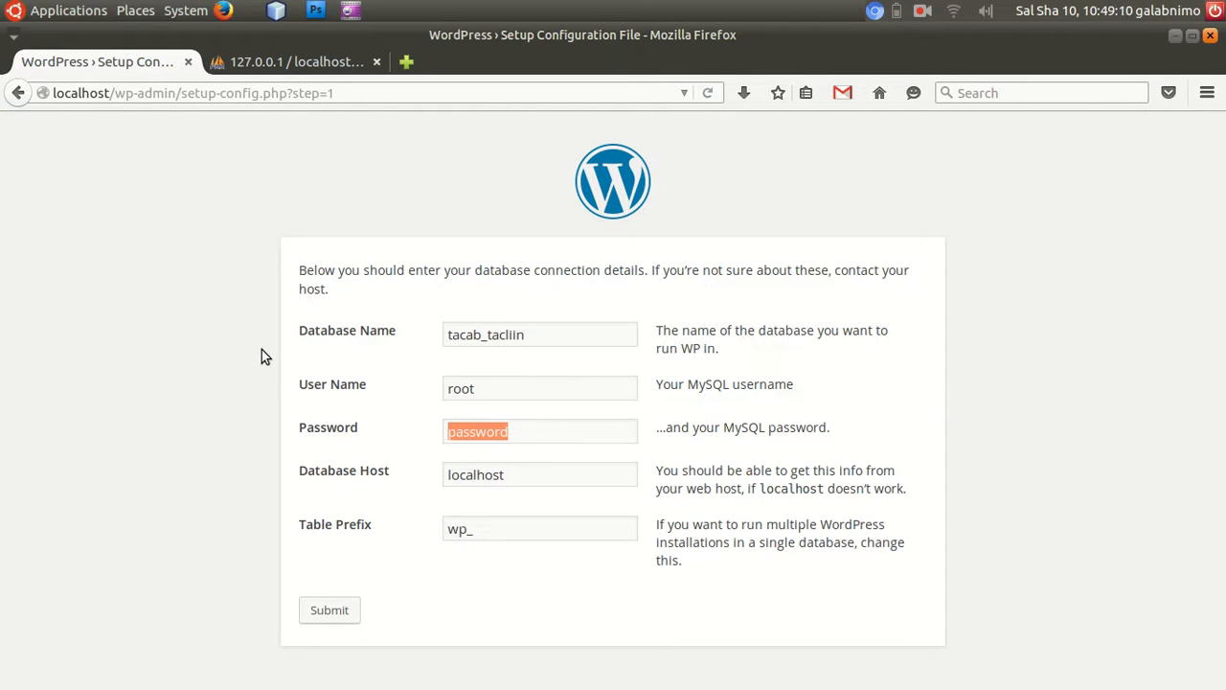
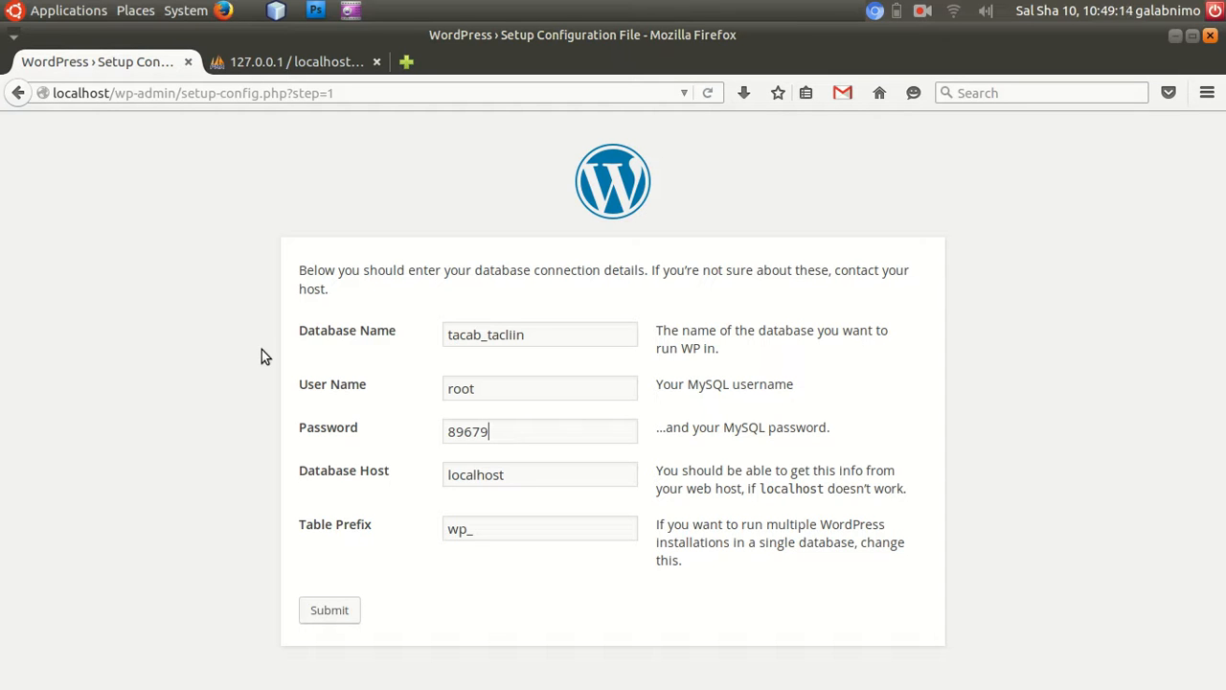
key("Tab")
left_click(514, 435)
Replace the database host in the setup form with 127.0.0.1.
left_click(524, 474)
left_click_drag(524, 474, 399, 440)
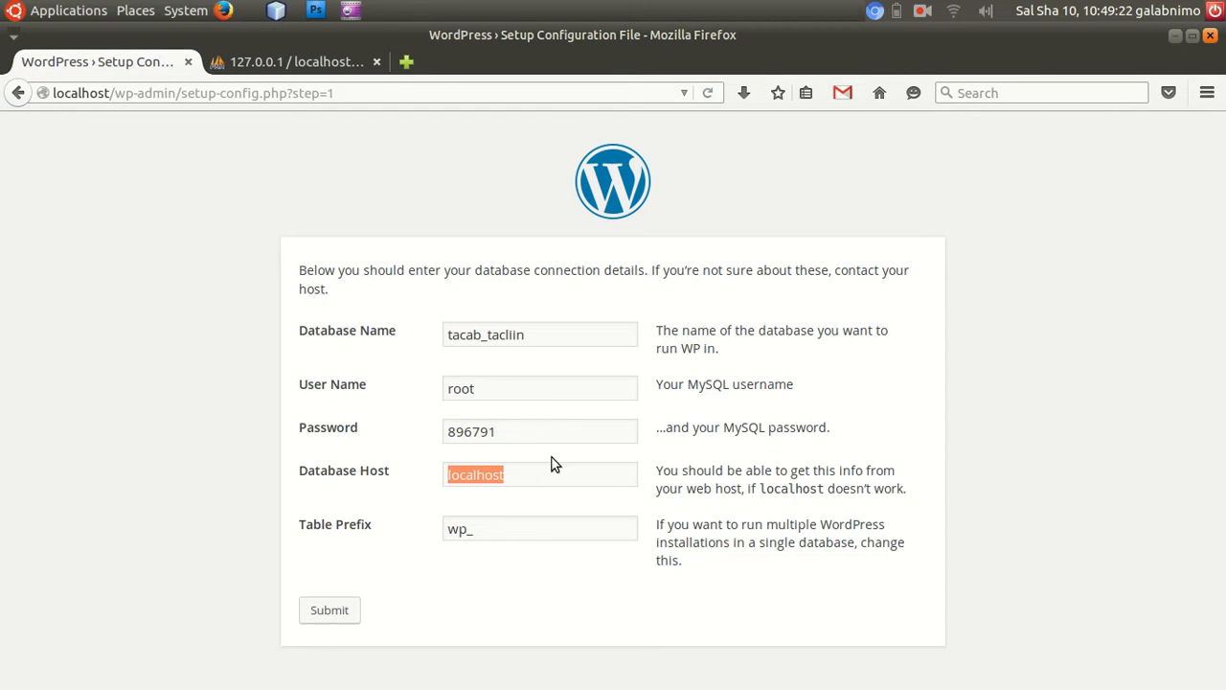
double_click(55, 95)
left_click(57, 96)
left_click_drag(509, 474, 354, 454)
type("127.0.0.1")
key("Tab")
Change the table prefix to tb_ and submit the database connection details.
left_click(500, 530)
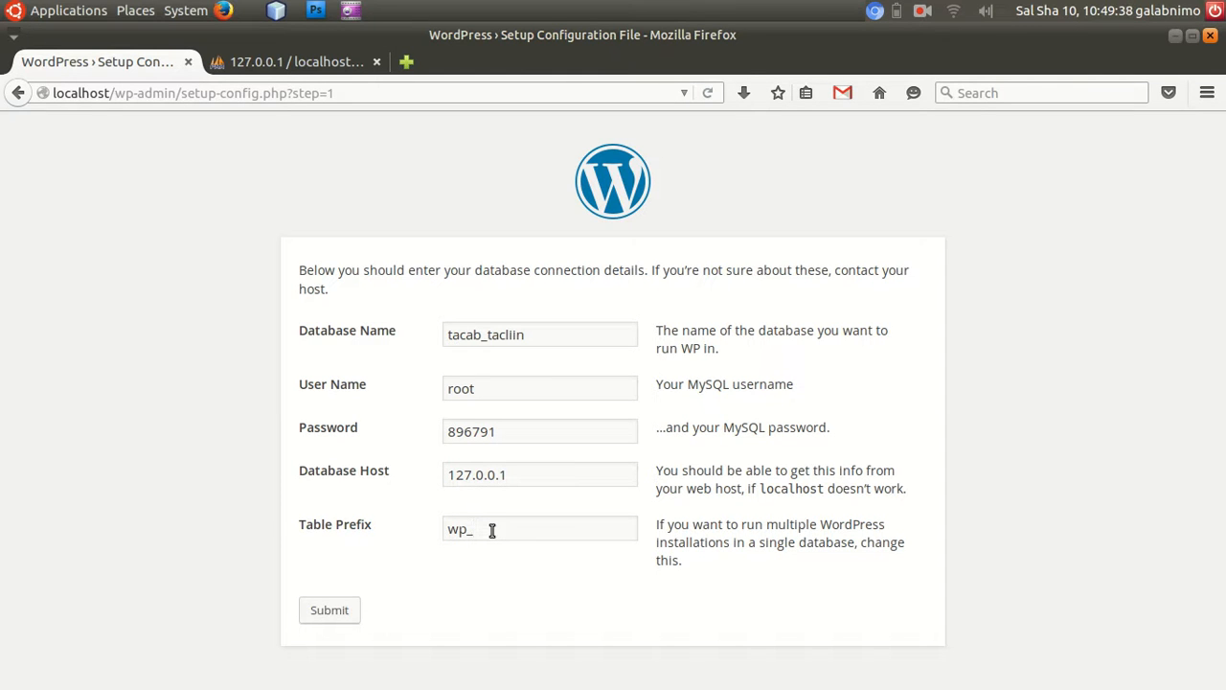
key("BackSpace")
type("t")
key("Delete")
left_click_drag(470, 527, 380, 522)
left_click(342, 605)
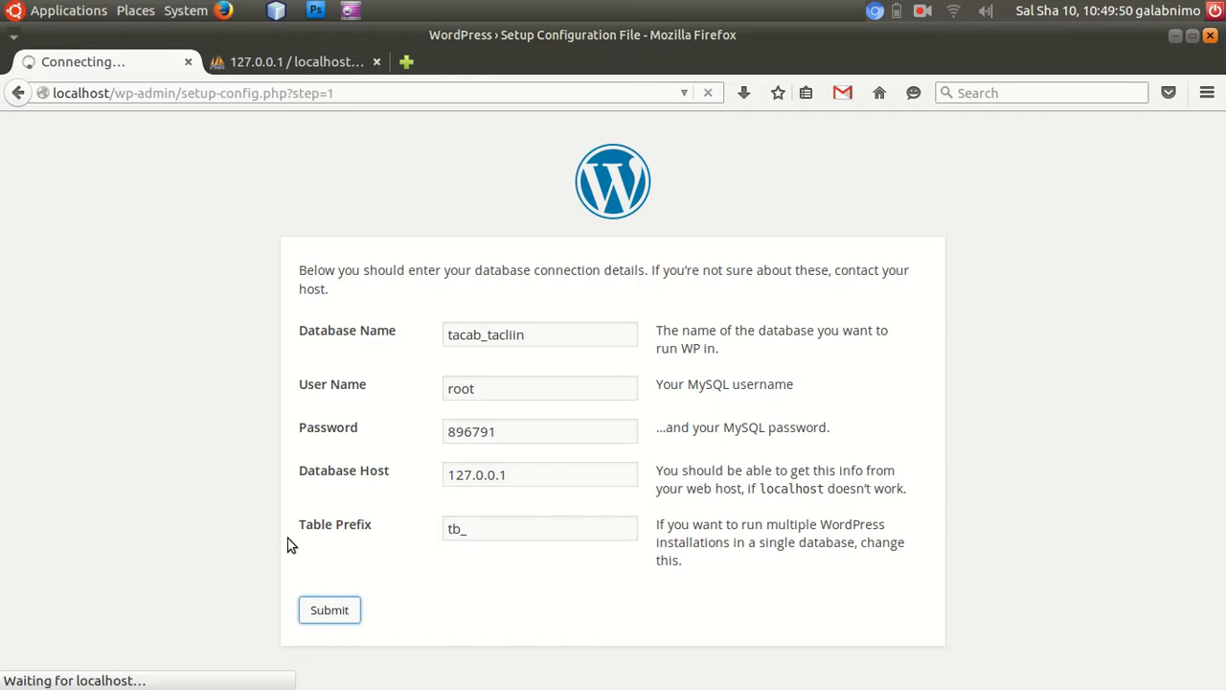
left_click_drag(370, 96, 37, 99)
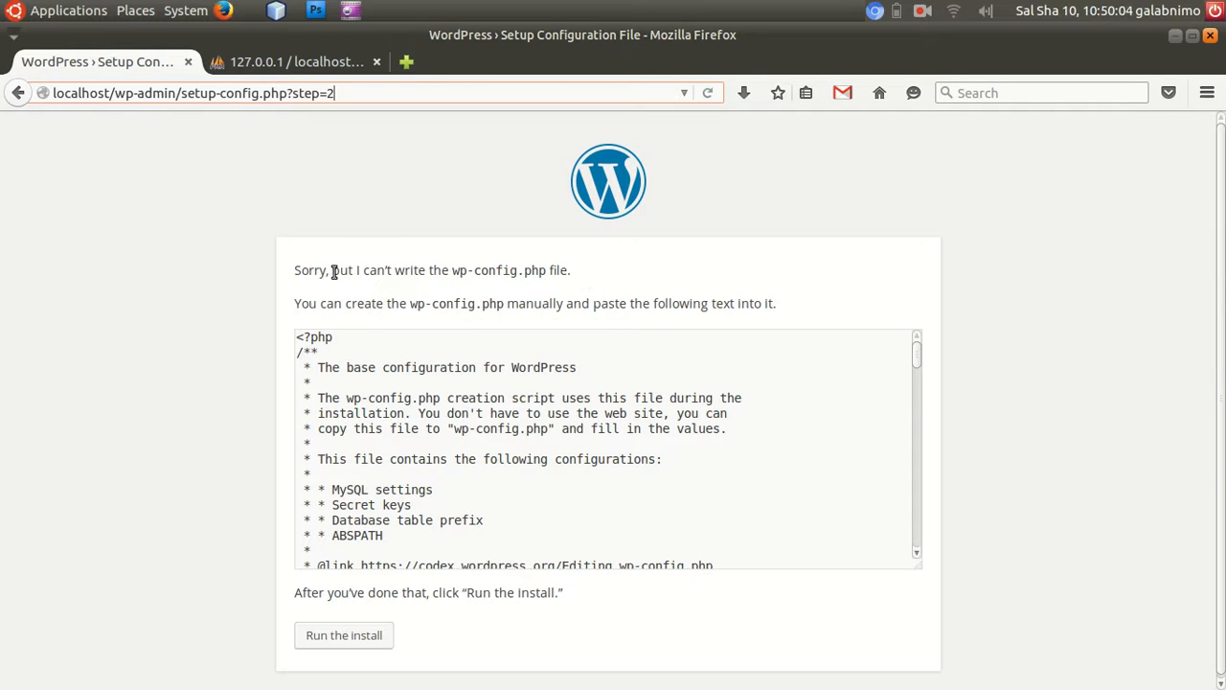
left_click(923, 12)
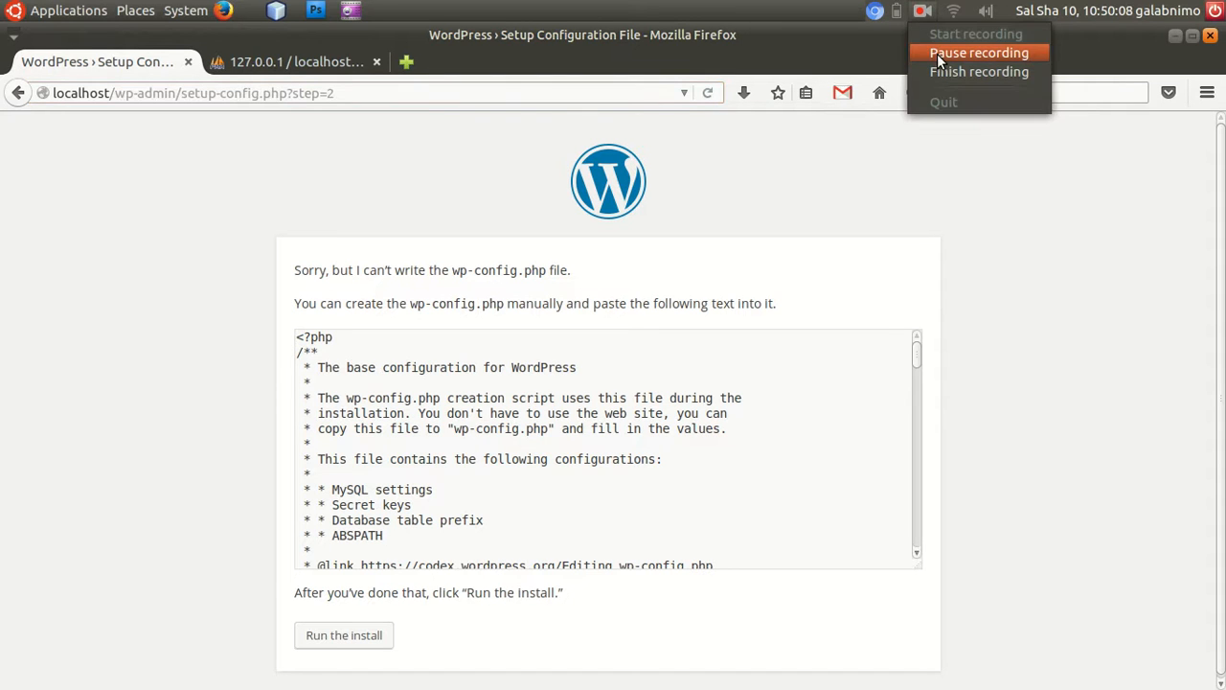
left_click(937, 54)
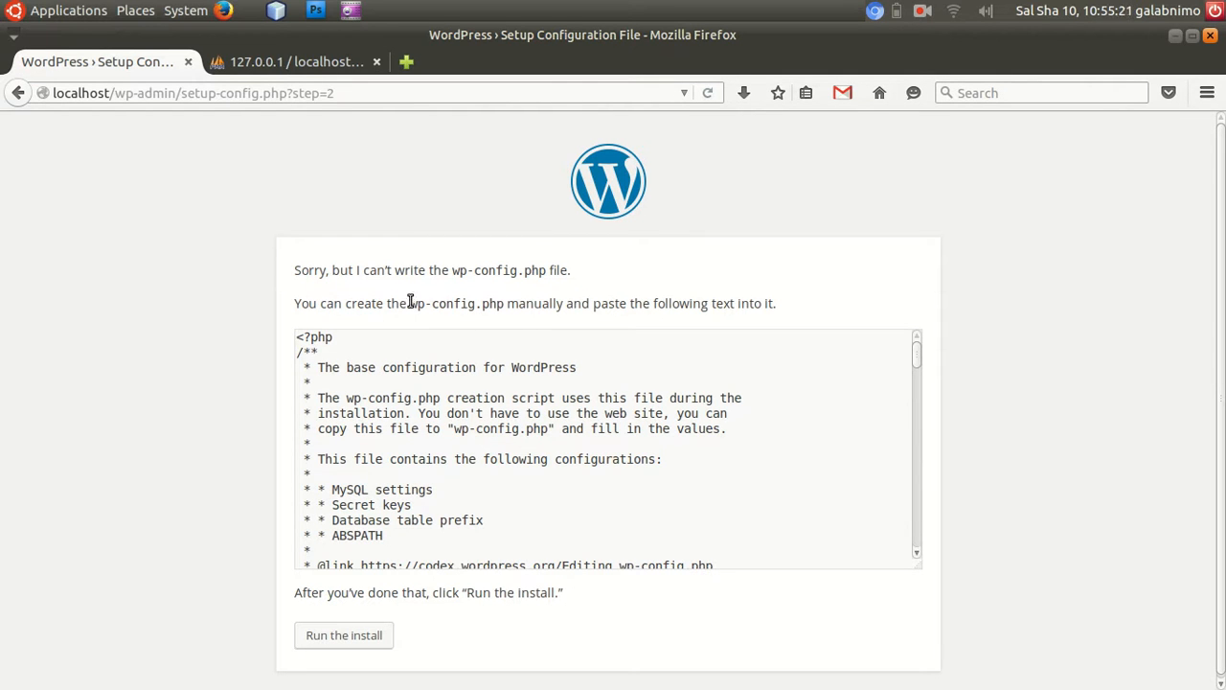
Review the manual wp-config.php instructions and select the entire generated configuration text.
left_click_drag(414, 303, 498, 304)
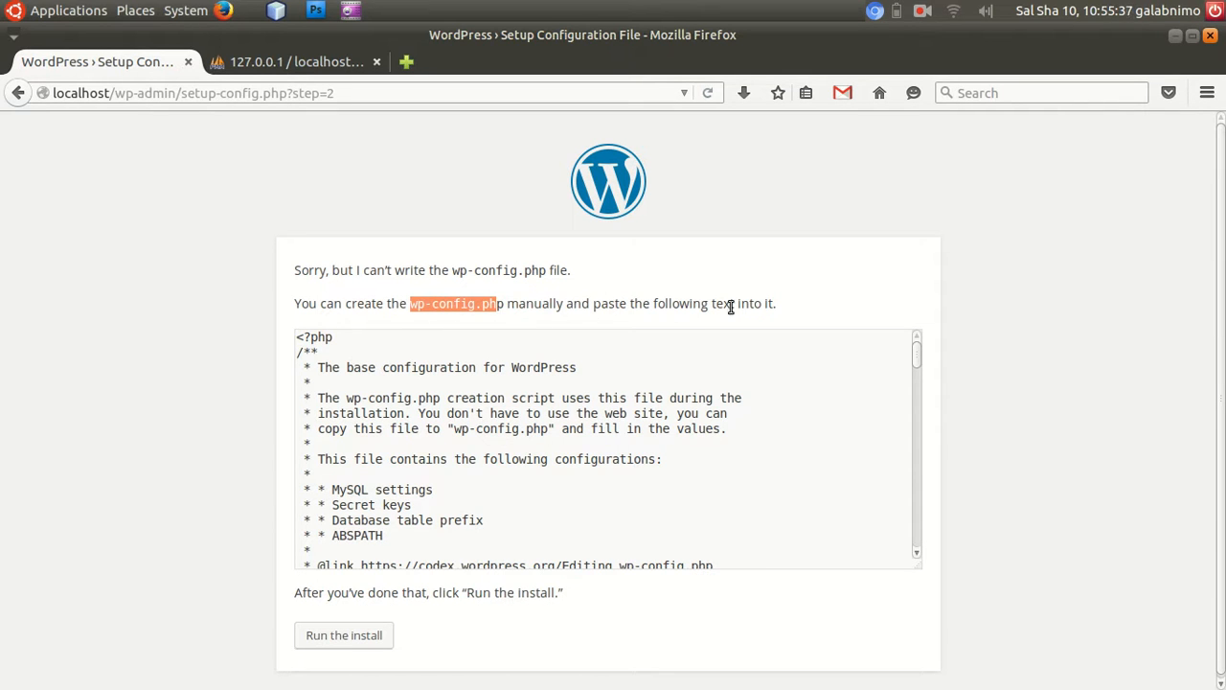
left_click_drag(297, 336, 522, 442)
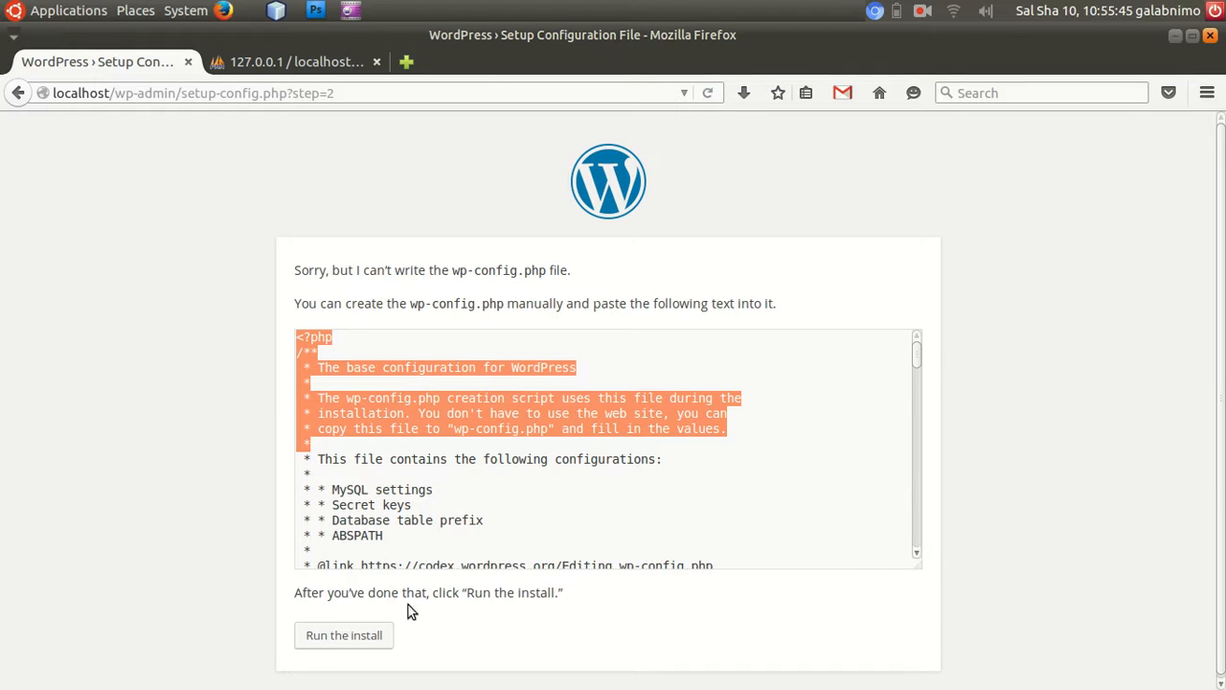
left_click(459, 364)
left_click_drag(295, 338, 540, 515)
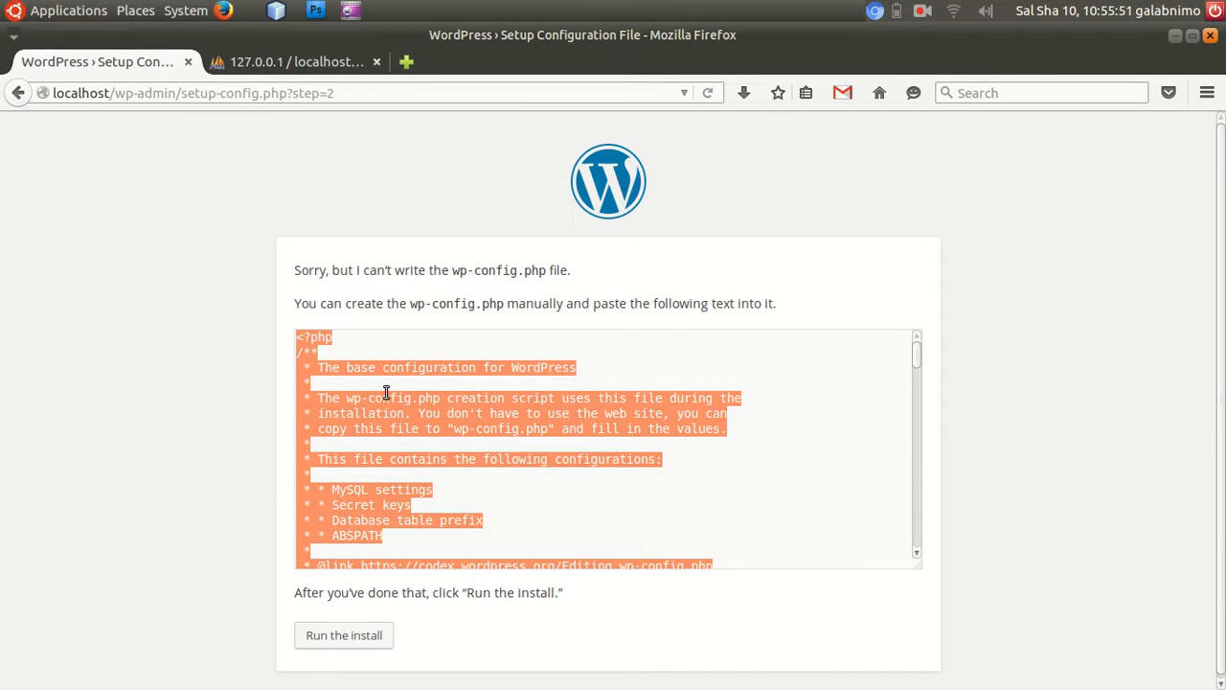
left_click_drag(393, 406, 472, 404)
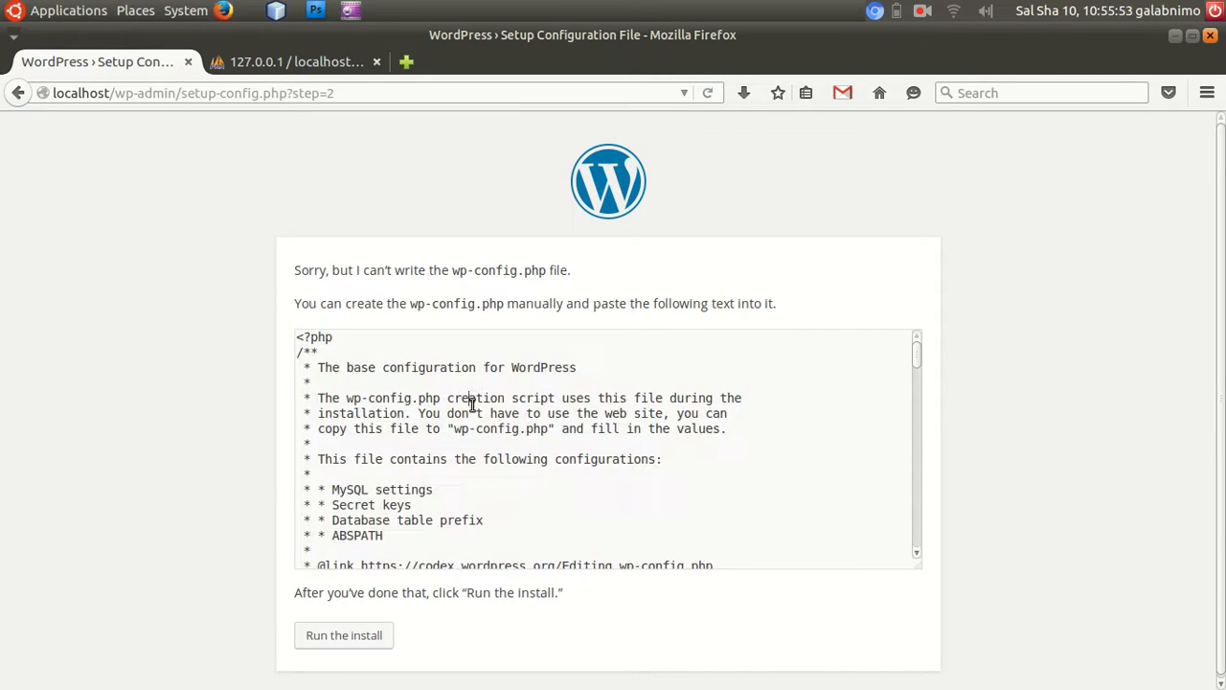
key("ctrl+a")
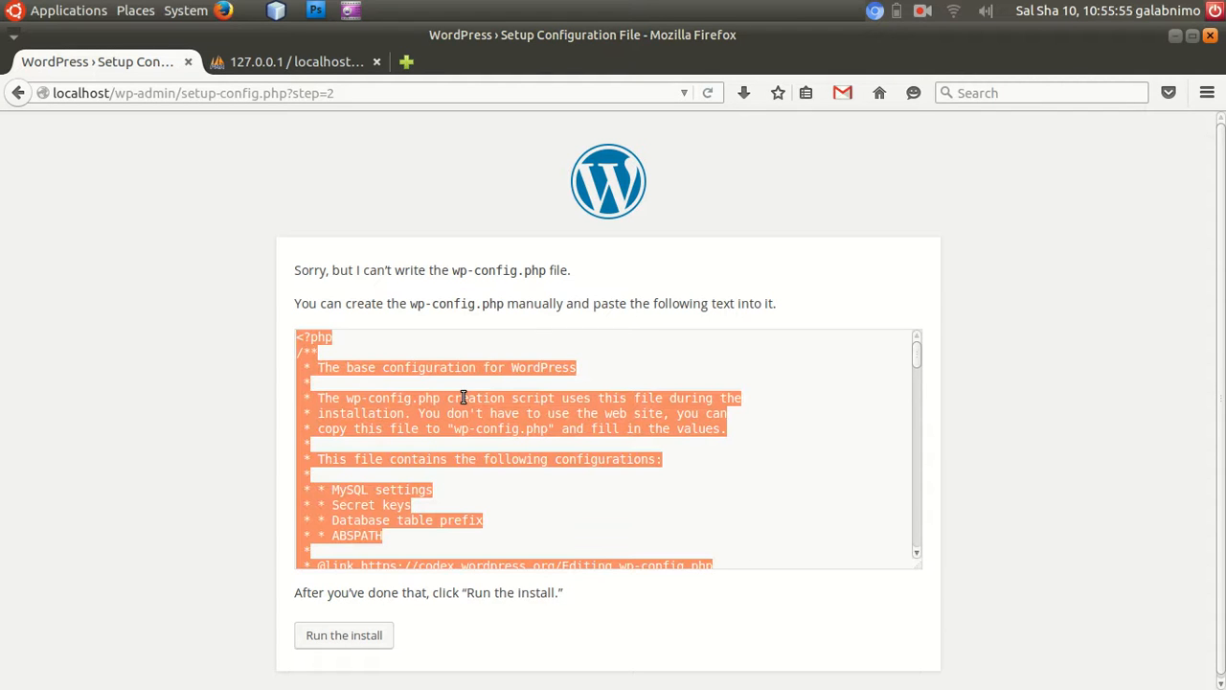
Bring up the htdocs folder in the file manager and duplicate wp-config-sample.php in it.
mouse_move(699, 670)
left_click(696, 644)
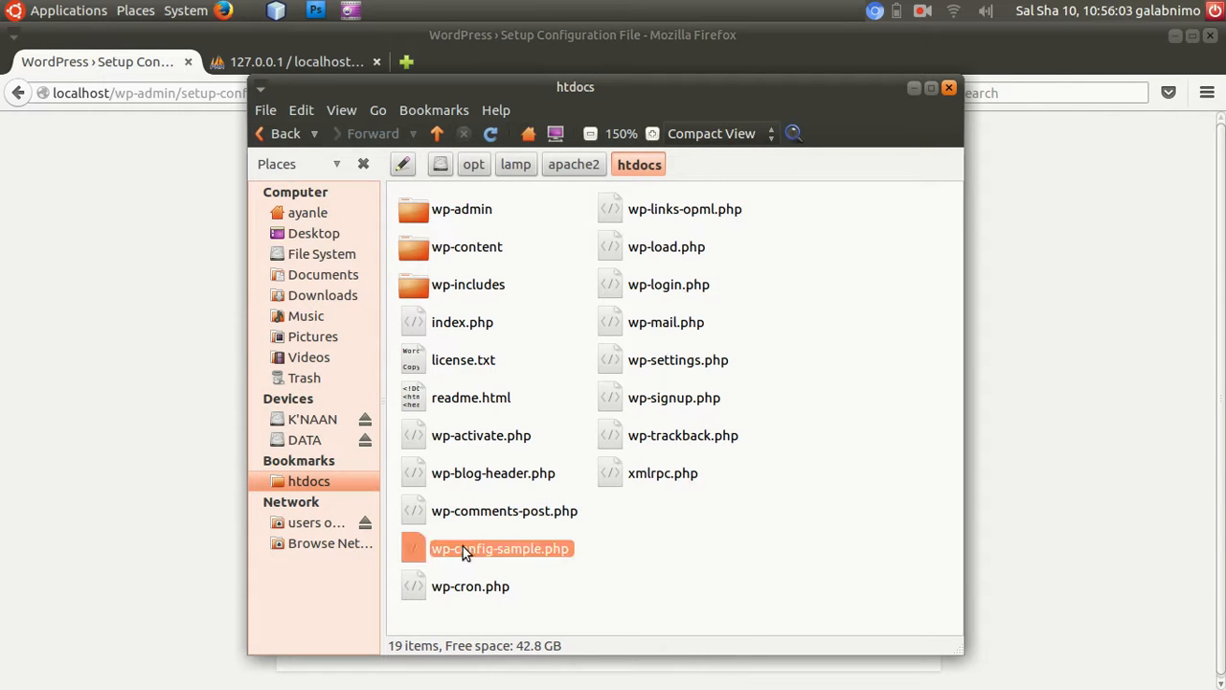
right_click(469, 549)
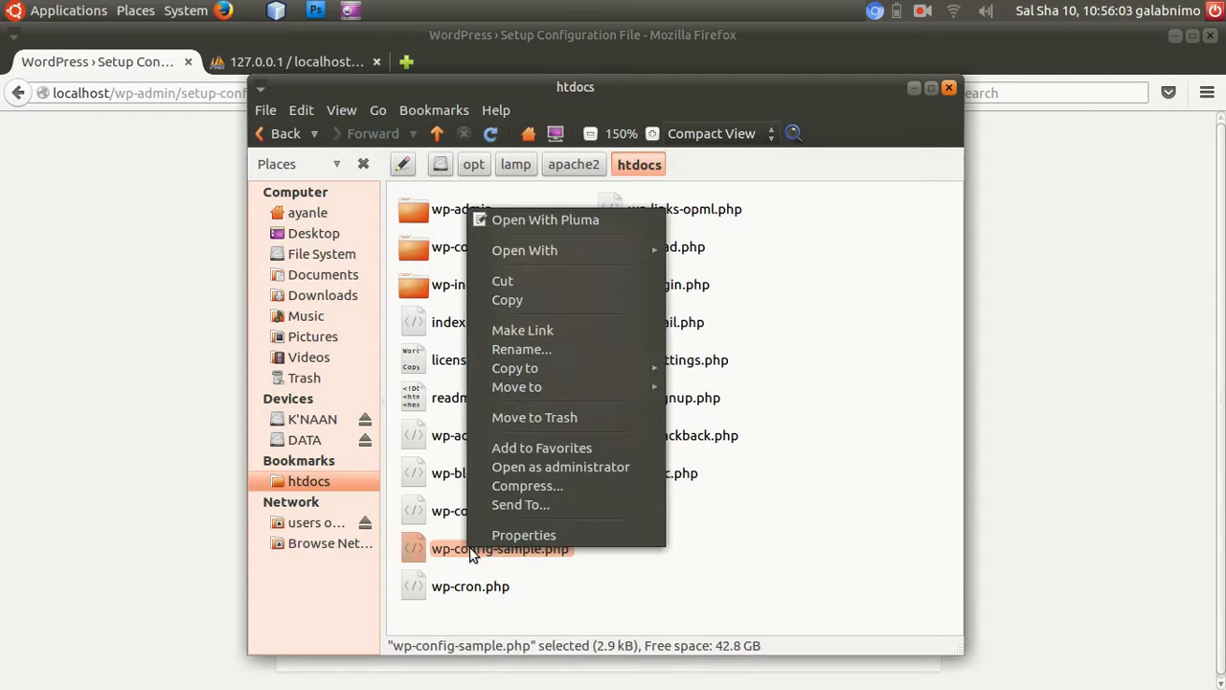
left_click(512, 299)
left_click(830, 278)
right_click(830, 278)
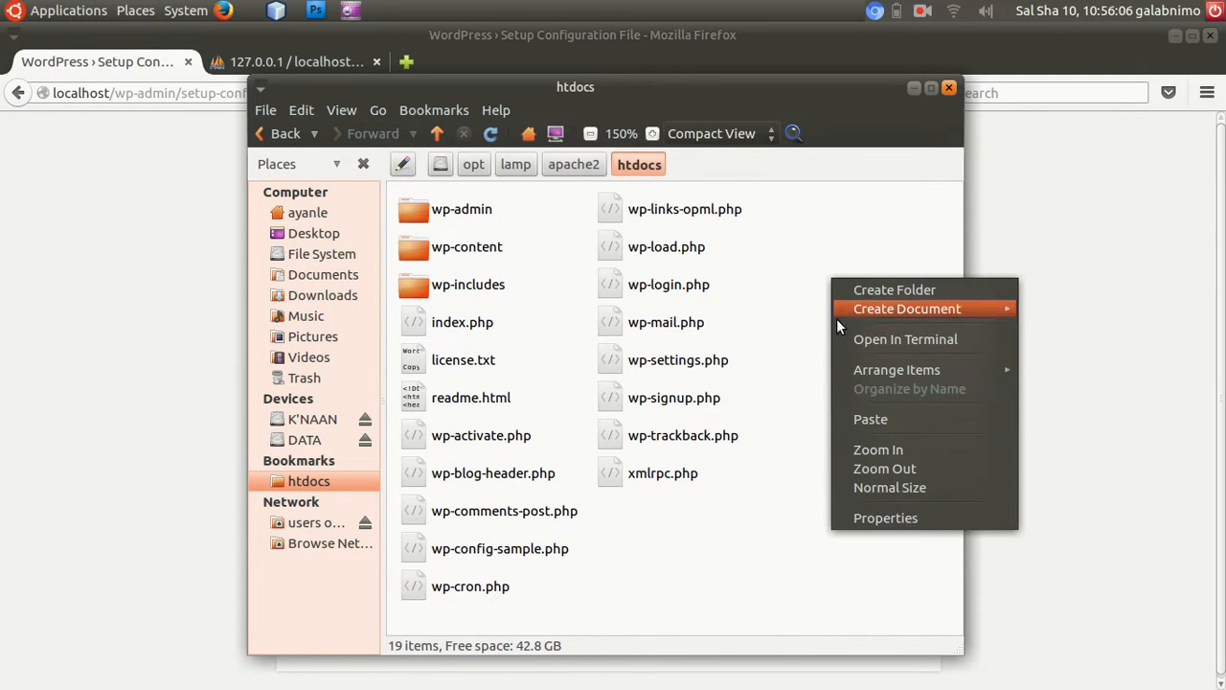
left_click(862, 420)
Rename the copy of wp-config-sample.php to wp-config.php.
right_click(518, 587)
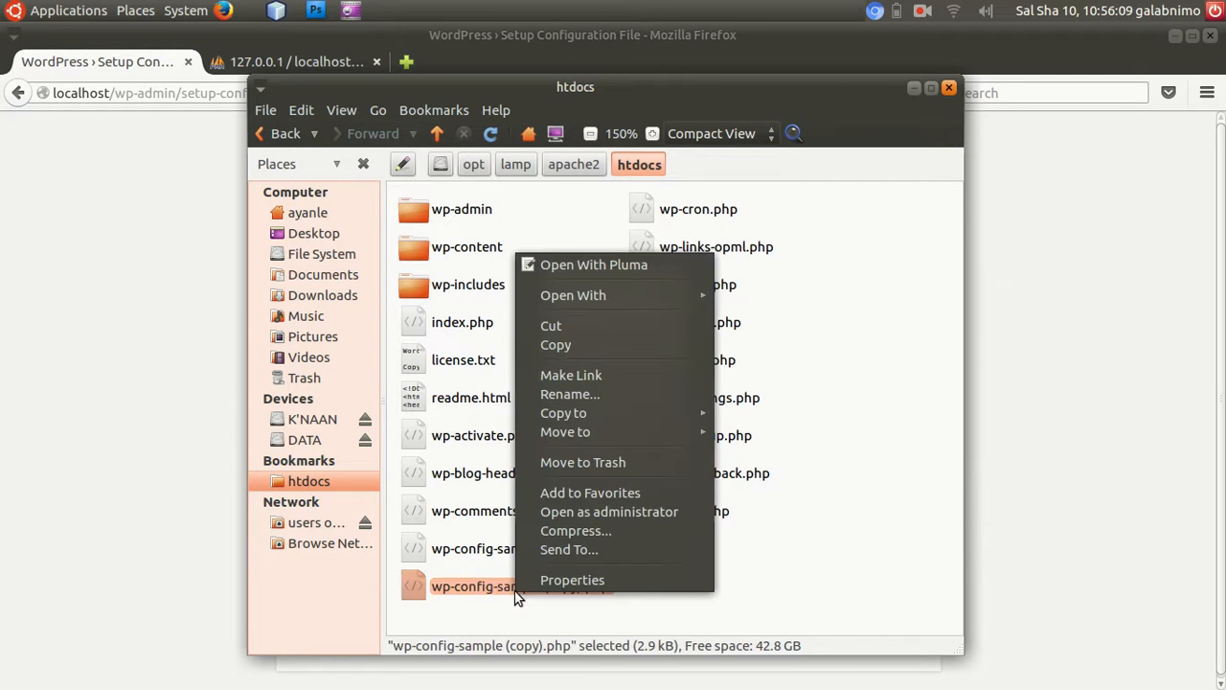
left_click(574, 394)
left_click(574, 591)
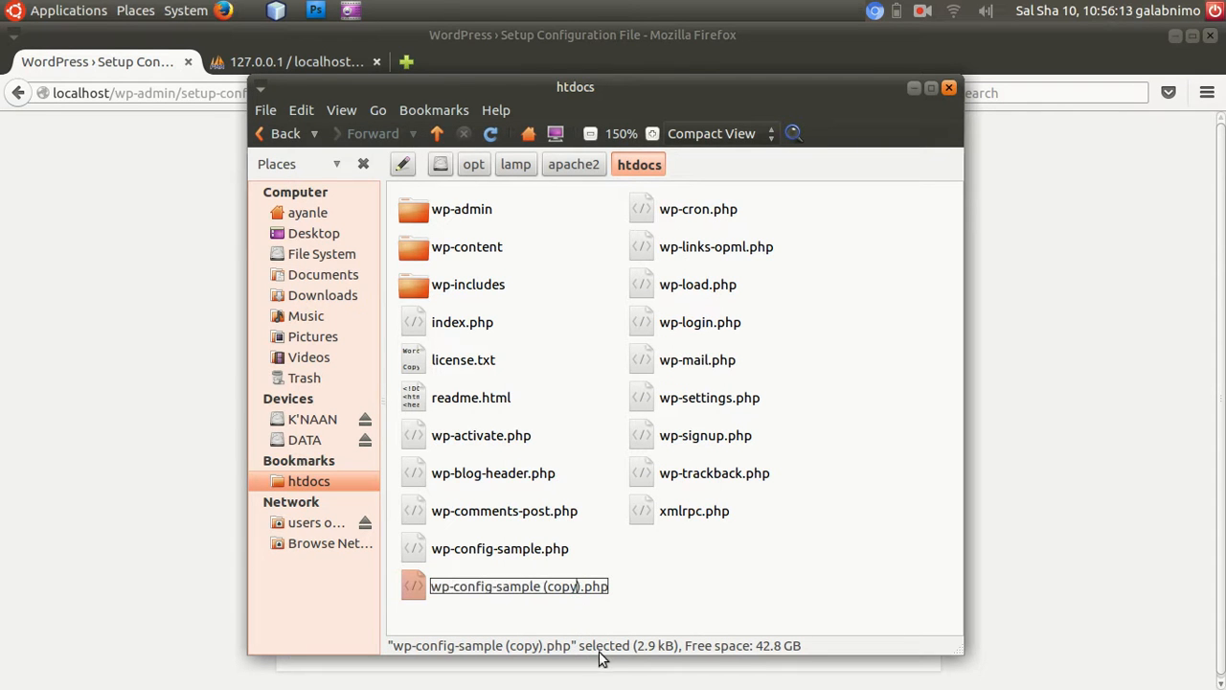
key("Delete")
key("BackSpace")
key("BackSpace")
key("BackSpace")
key("BackSpace")
key("BackSpace")
key("BackSpace")
key("BackSpace")
key("BackSpace")
key("BackSpace")
key("BackSpace")
key("BackSpace")
key("BackSpace")
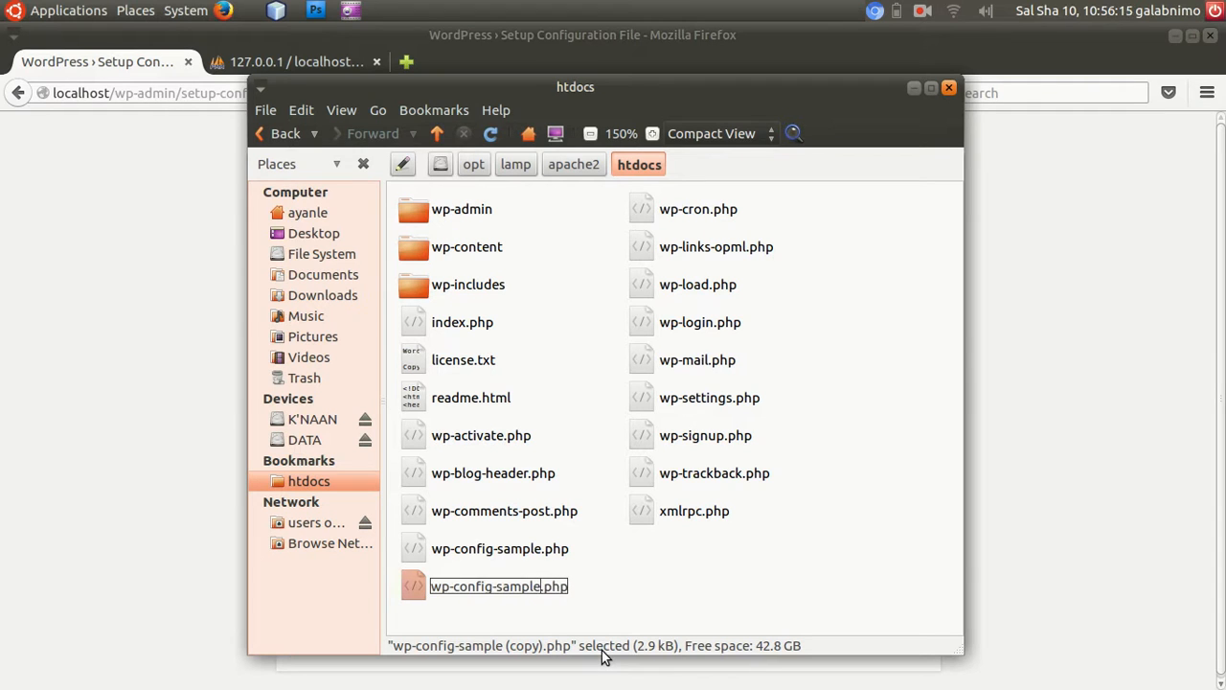
key("BackSpace")
key("Return")
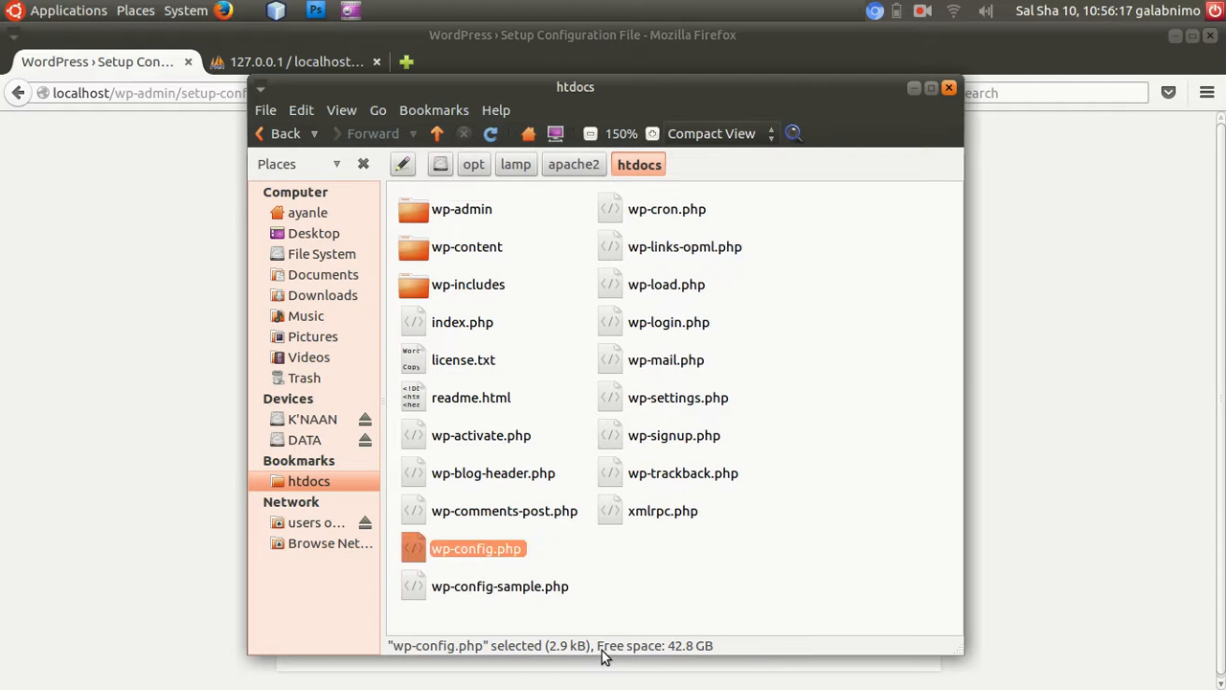
Open wp-config.php from the htdocs folder in the text editor and clear its entire contents.
left_click(49, 349)
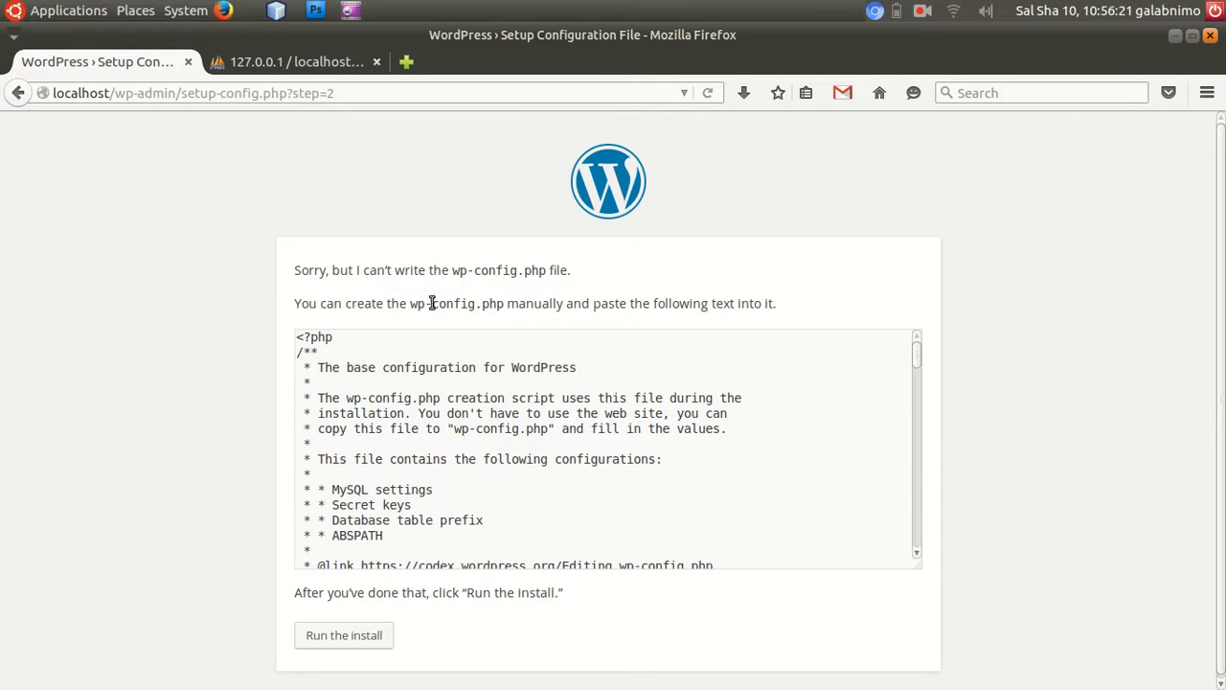
mouse_move(578, 686)
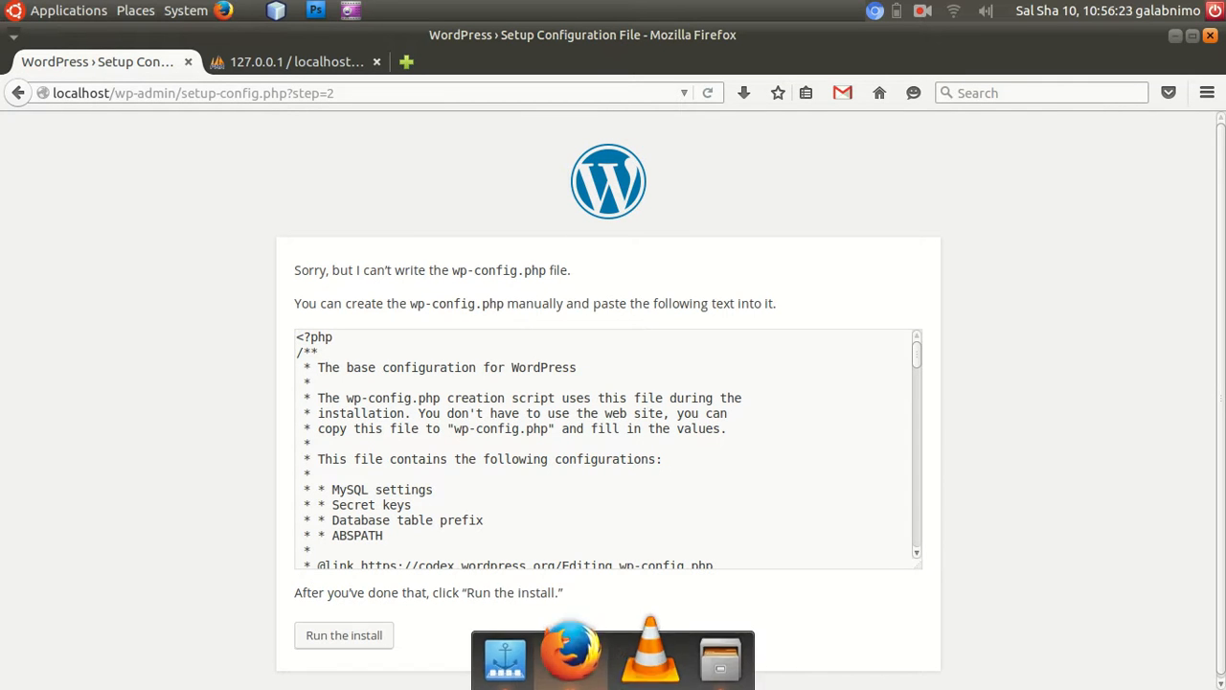
left_click(708, 668)
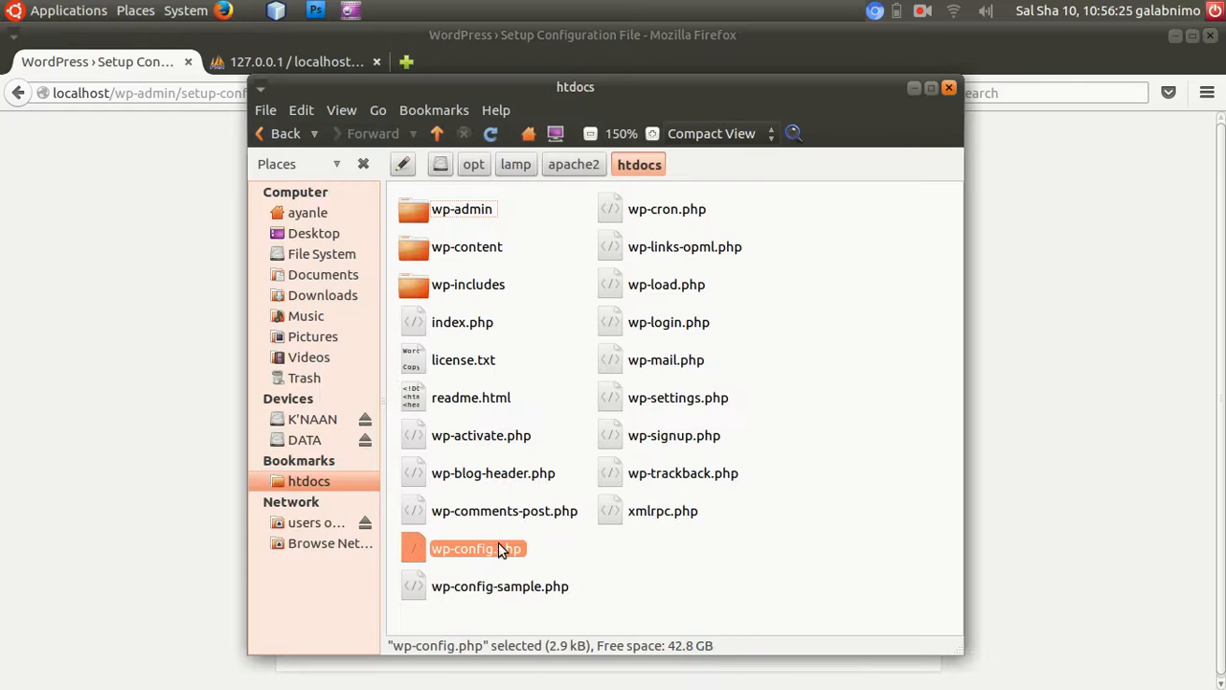
right_click(480, 547)
left_click(589, 224)
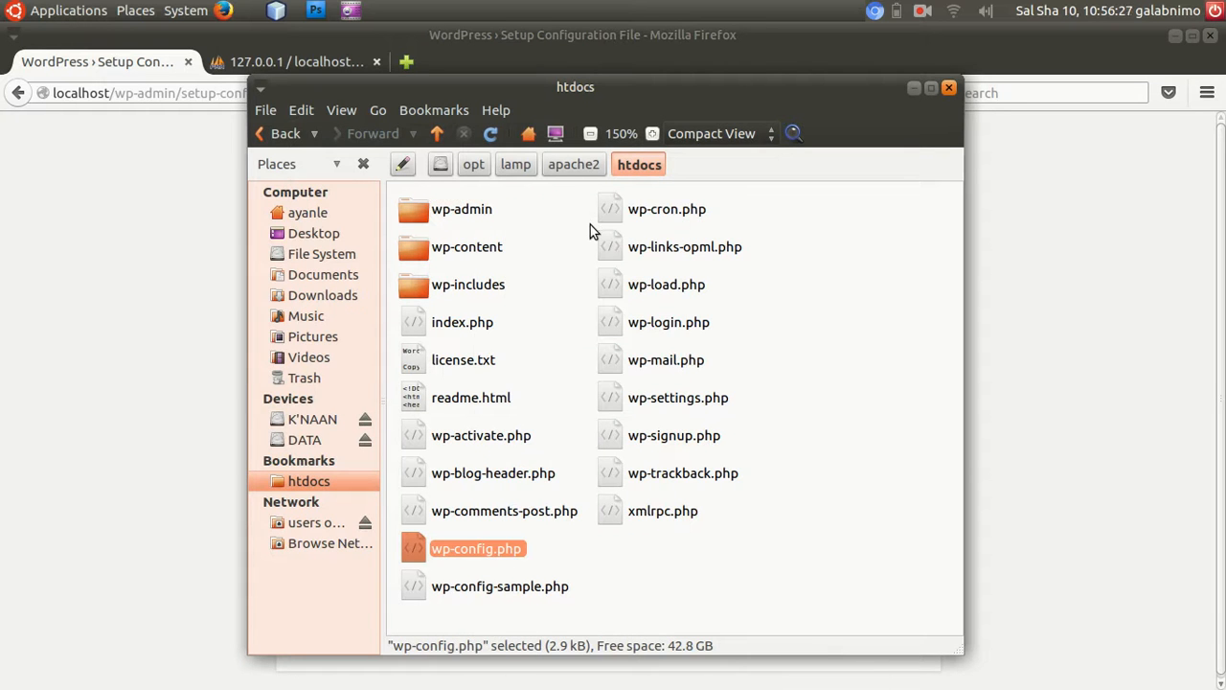
left_click(341, 253)
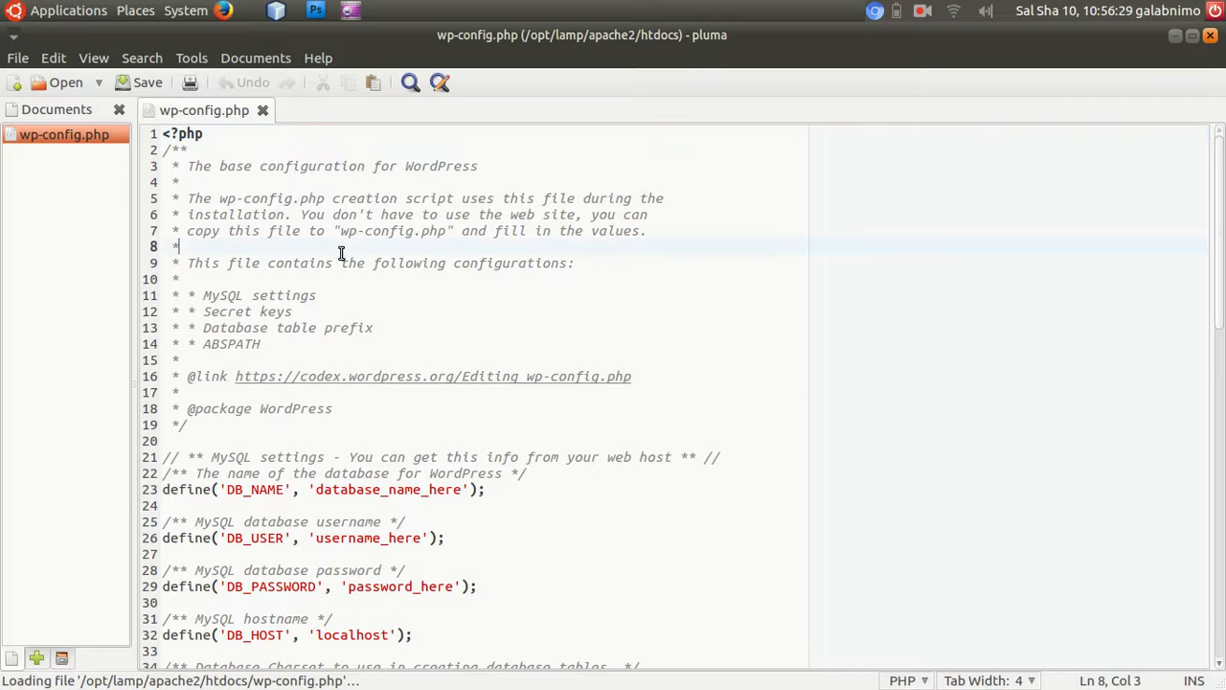
key("ctrl+a")
key("Delete")
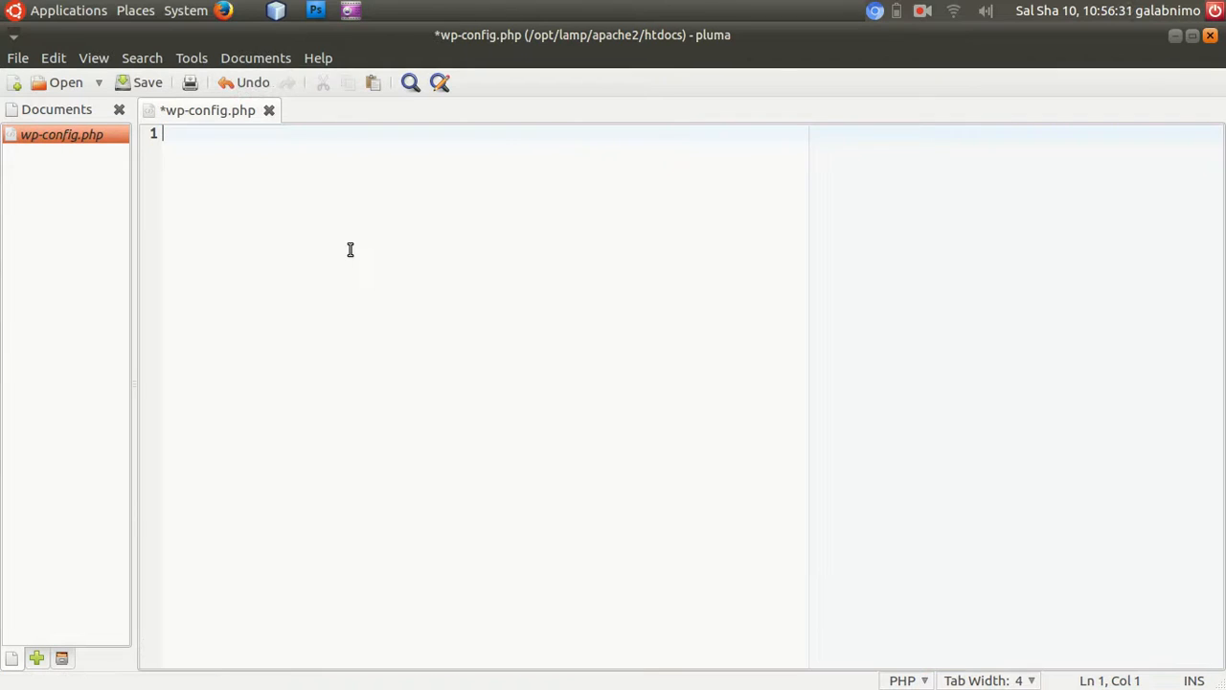
key("ctrl+v")
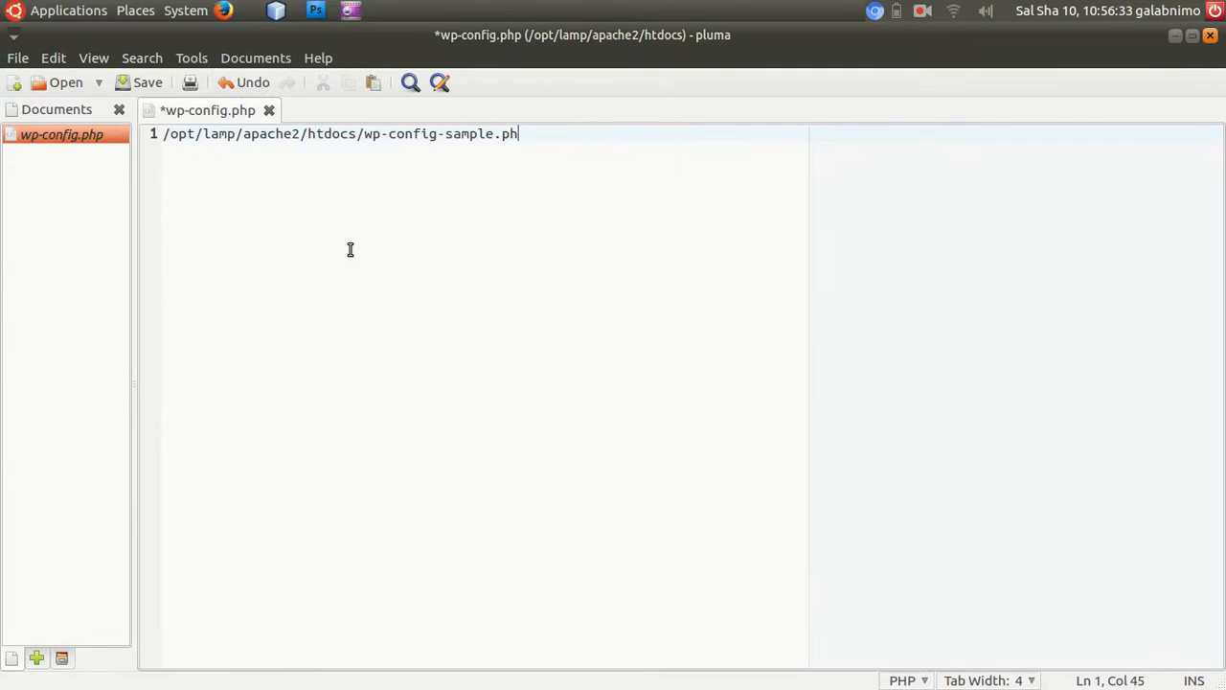
key("ctrl+a")
key("Delete")
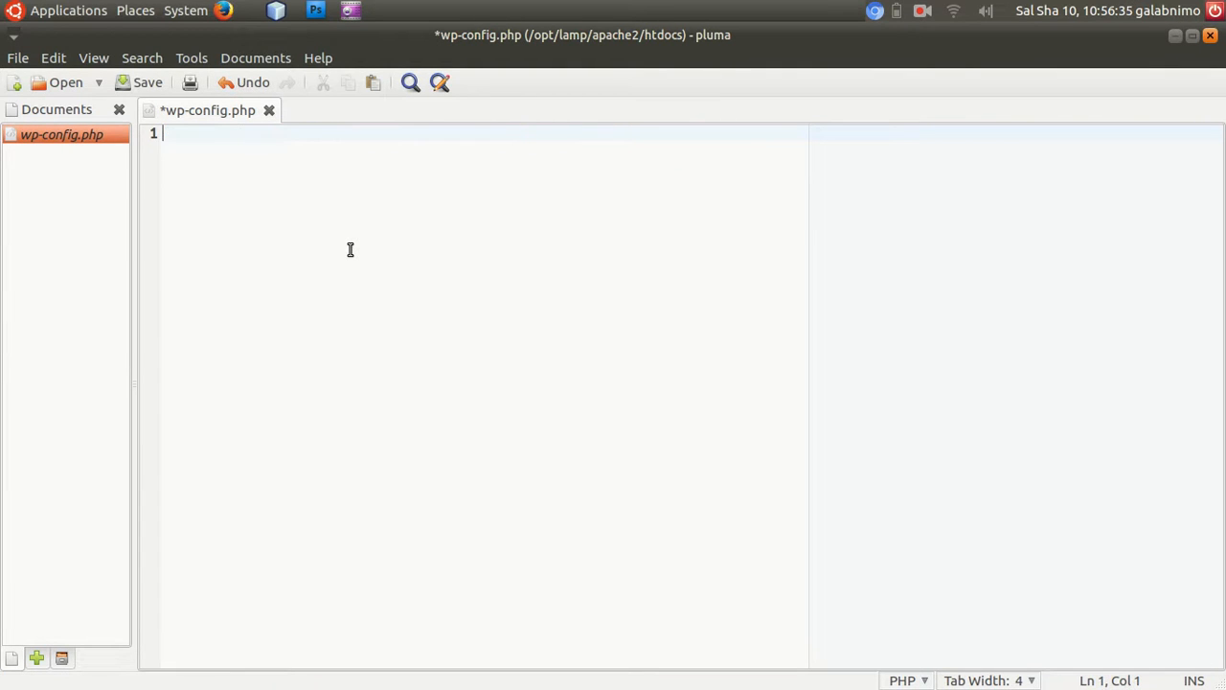
Copy the entire generated configuration from the WordPress setup page, including the database password and secret keys, into the empty wp-config.php.
mouse_move(705, 662)
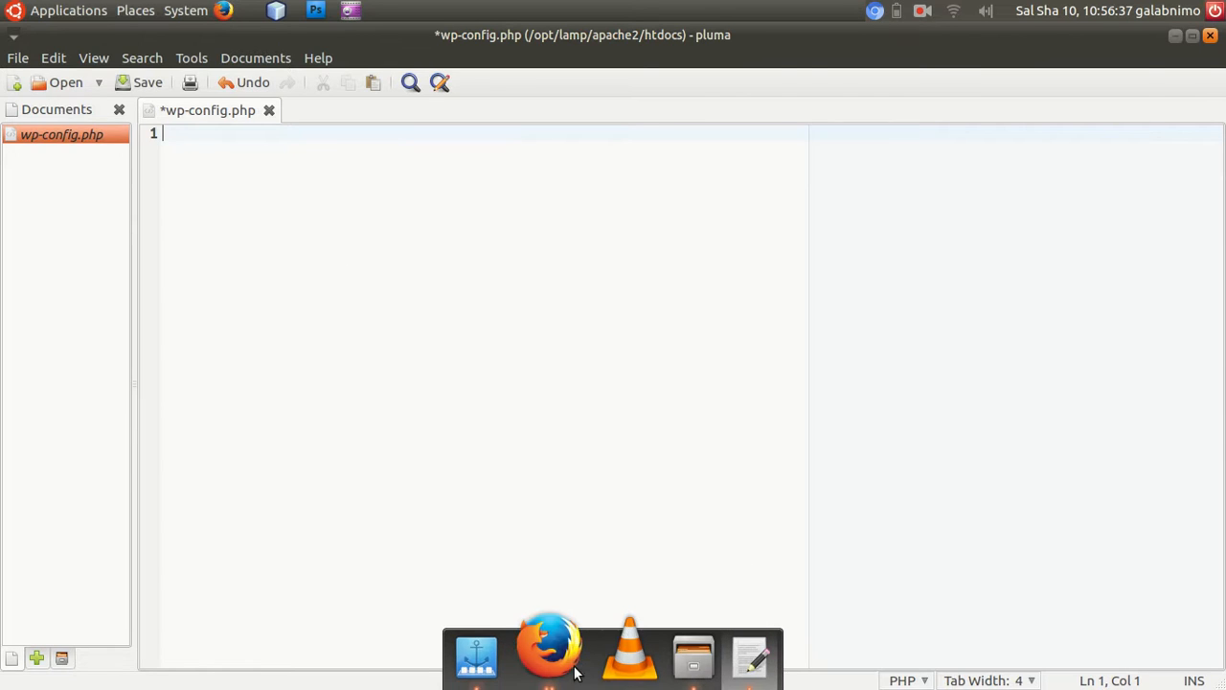
left_click(575, 670)
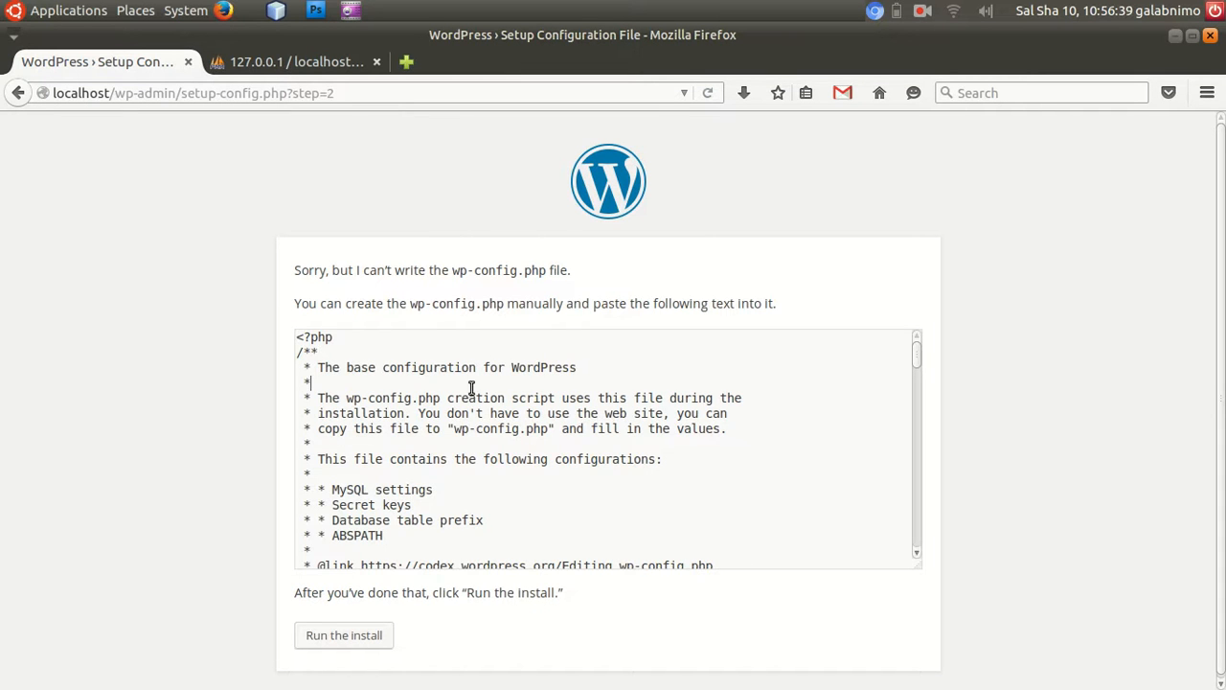
key("ctrl+a")
key("ctrl+c")
mouse_move(536, 682)
left_click(725, 659)
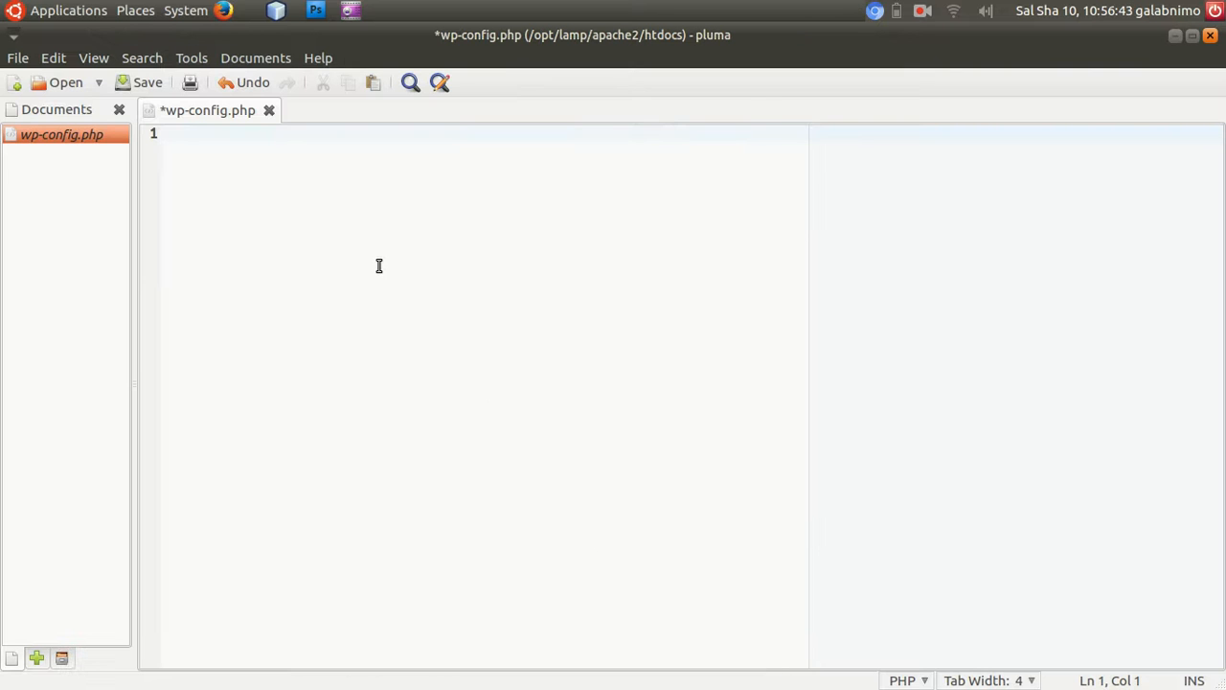
key("ctrl+v")
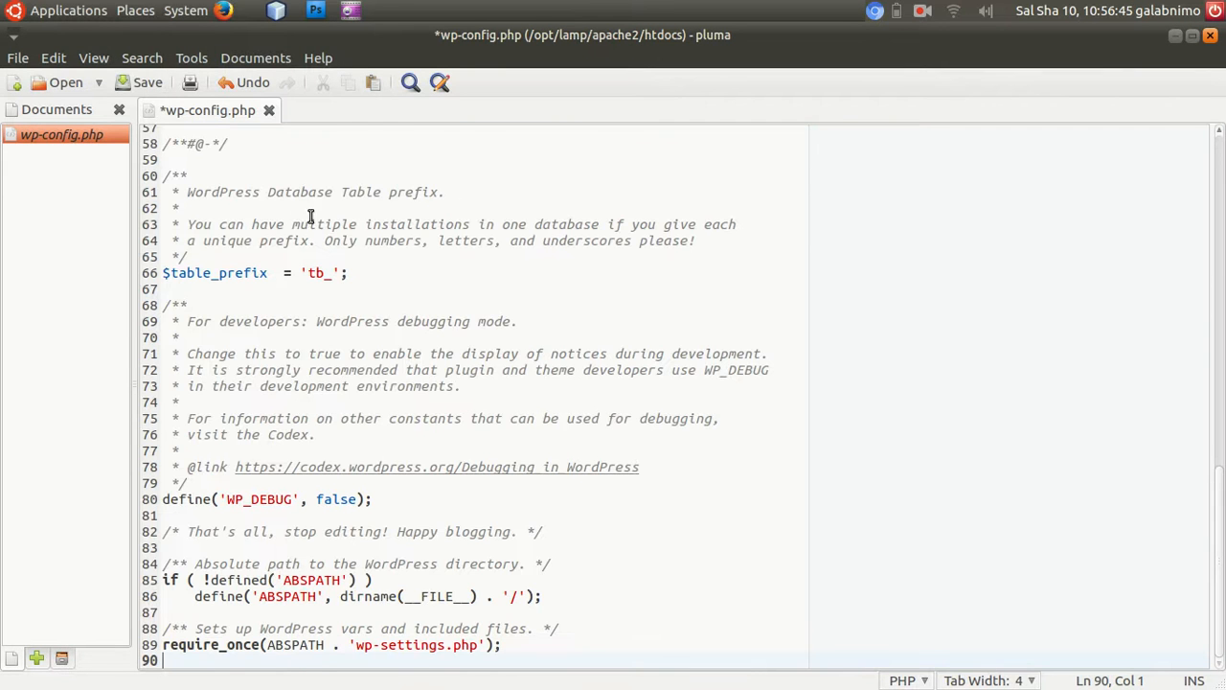
Review the database settings, secret keys and table prefix in wp-config.php and save the file.
scroll(467, 205, "up", 15)
scroll(494, 191, "down", 9)
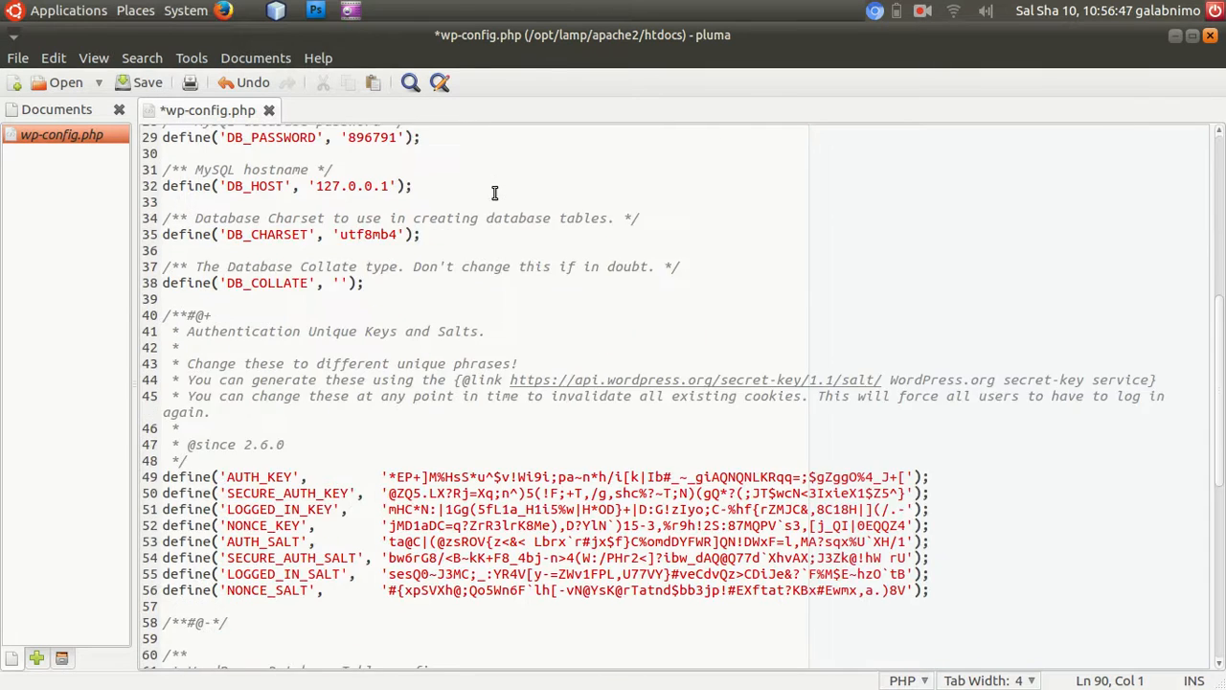
scroll(494, 192, "up", 3)
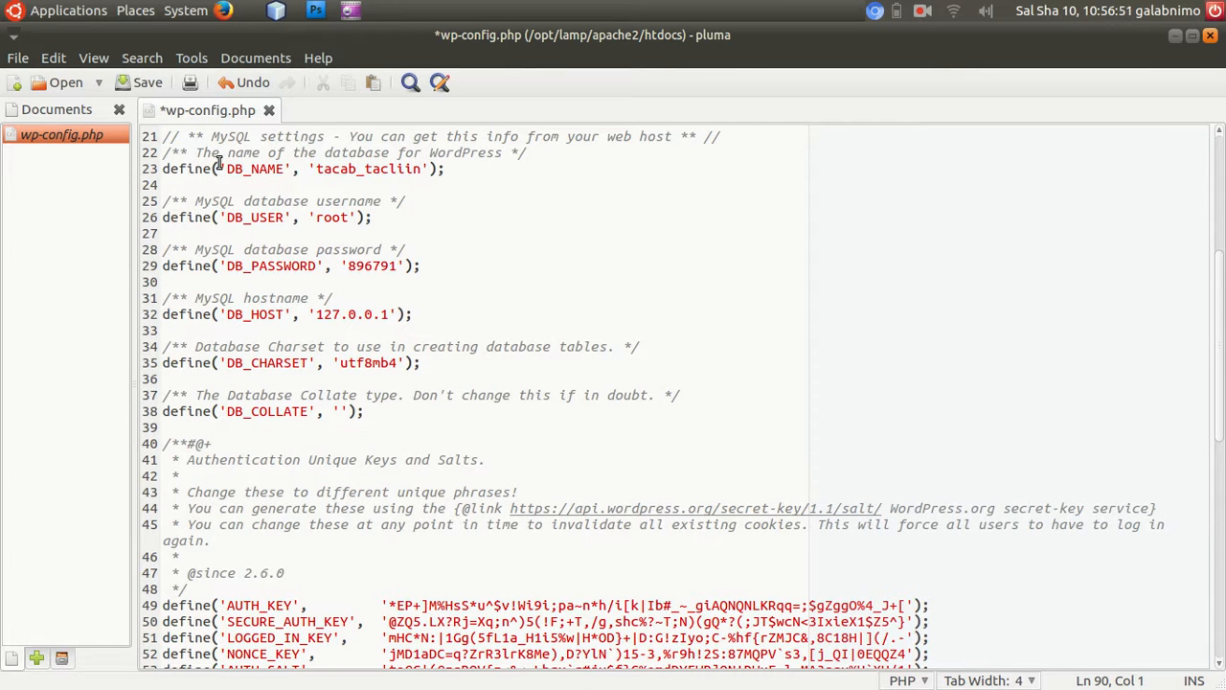
double_click(340, 168)
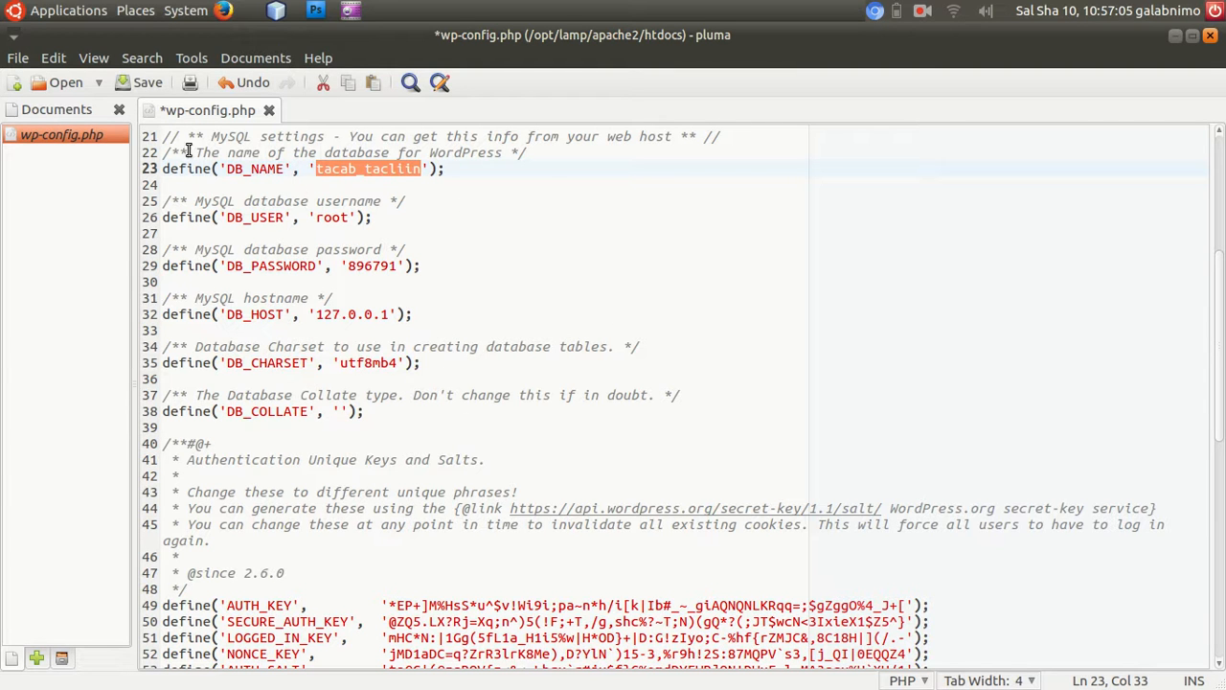
scroll(563, 440, "down", 5)
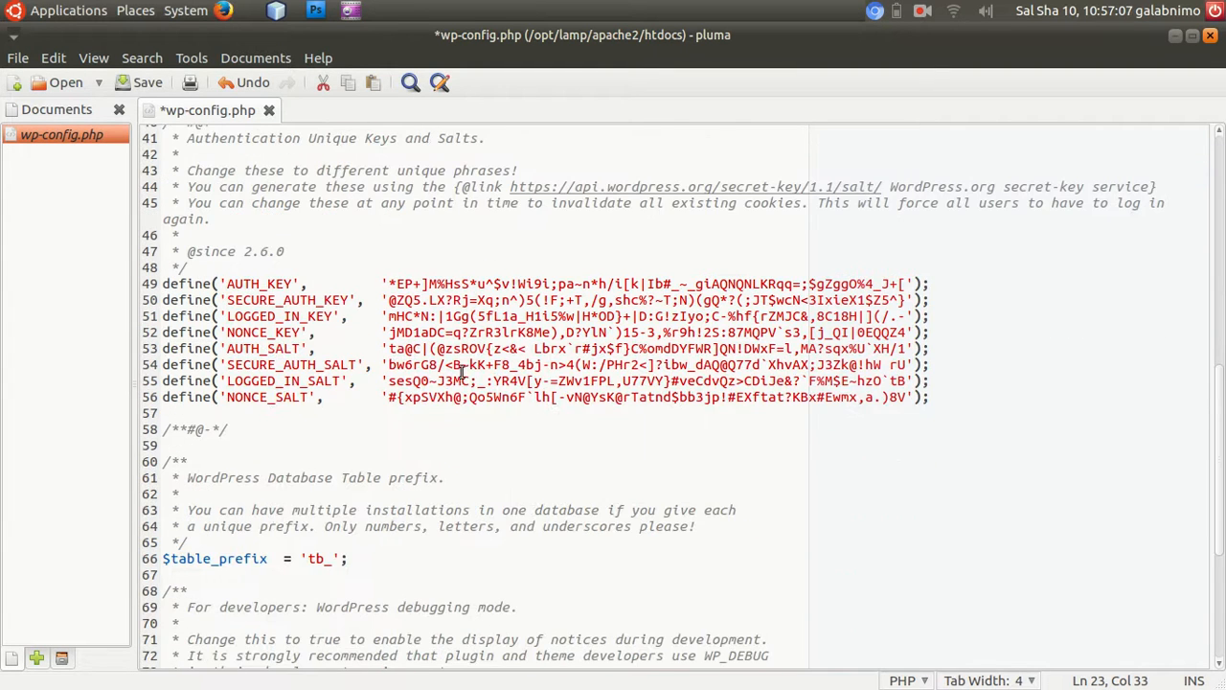
left_click(139, 83)
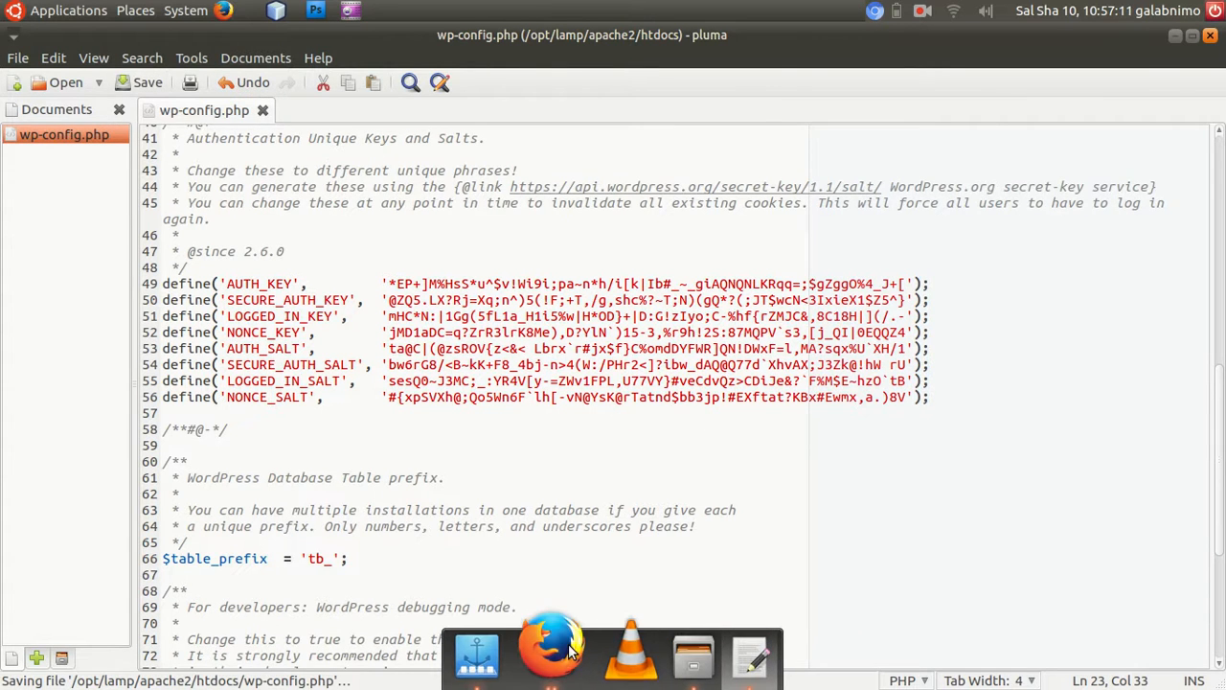
Return to the WordPress setup page in Firefox and run the install.
left_click(555, 647)
scroll(465, 384, "down", 7)
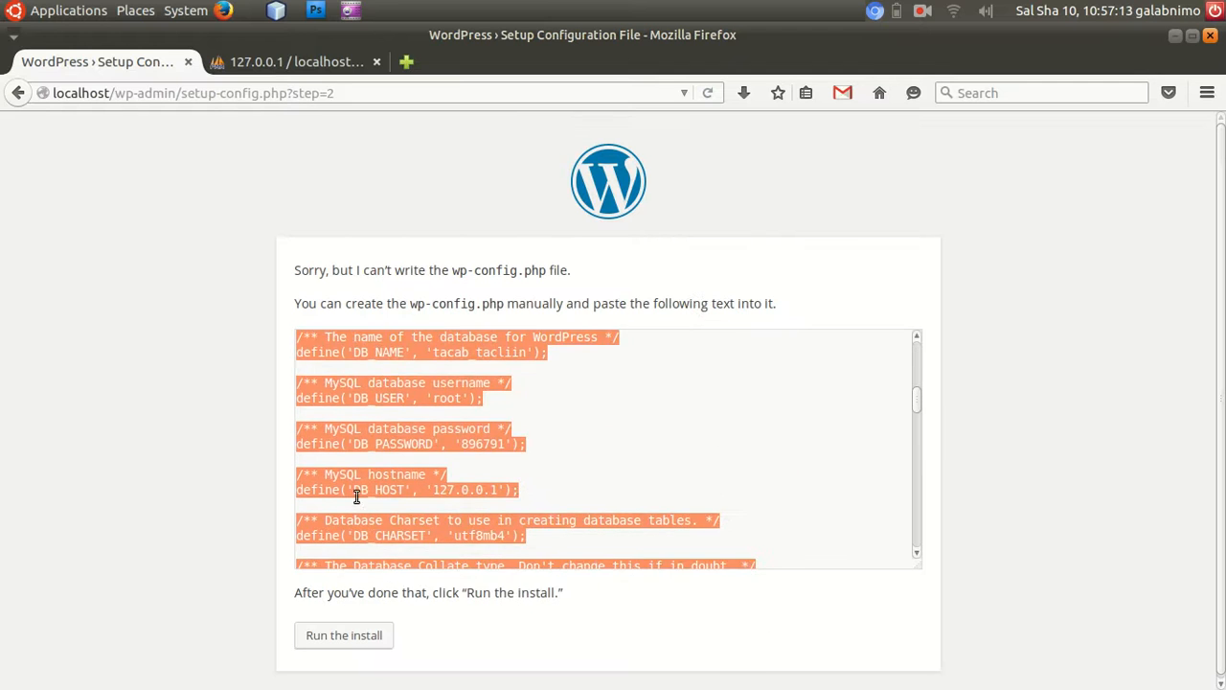
left_click(342, 639)
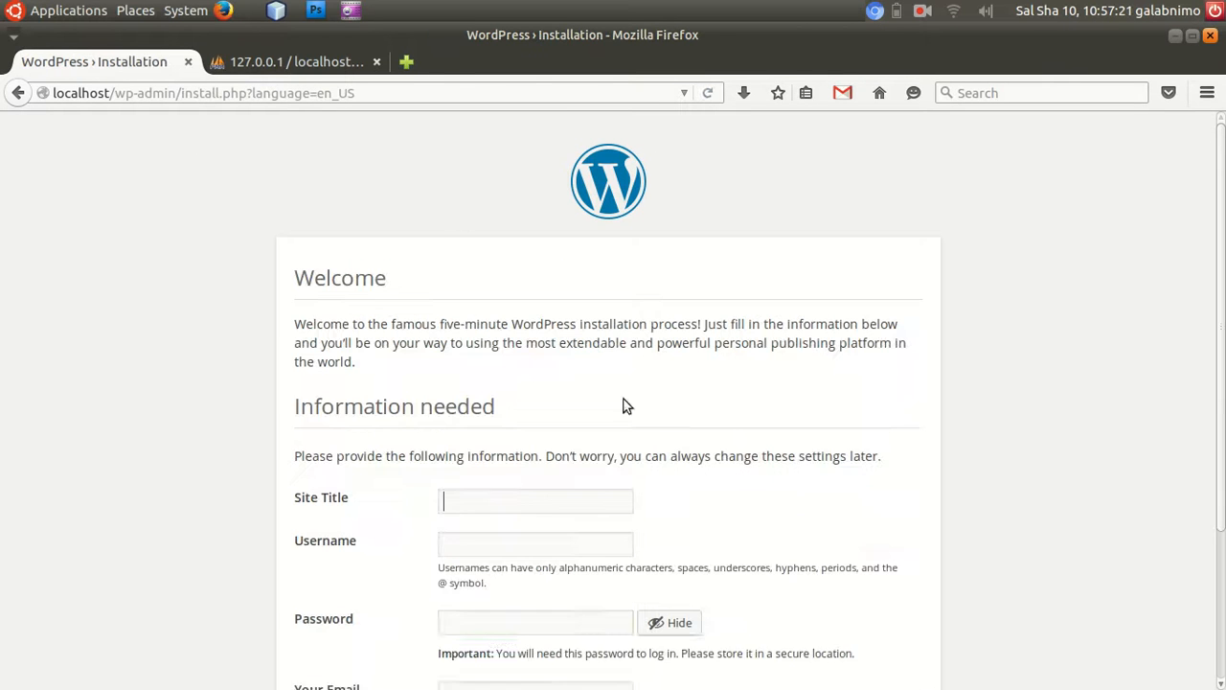
Set the site title to "Tacab and Tacliin" and fill in the administrator username.
scroll(847, 287, "down", 4)
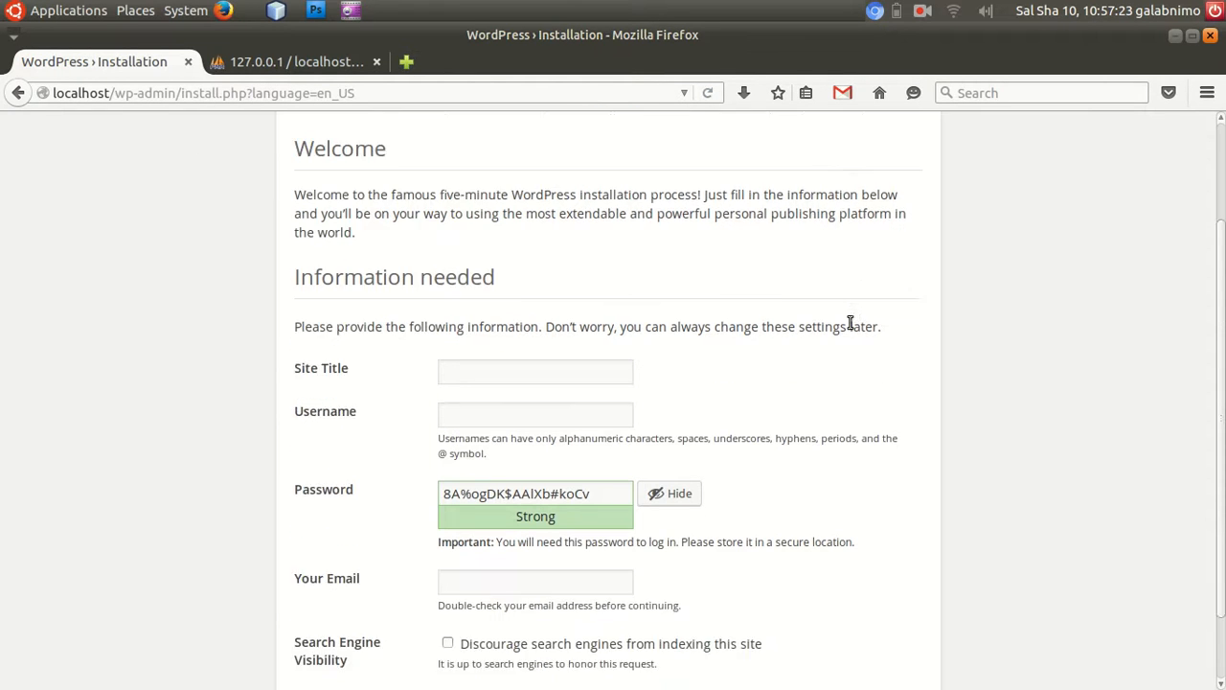
scroll(316, 264, "up", 4)
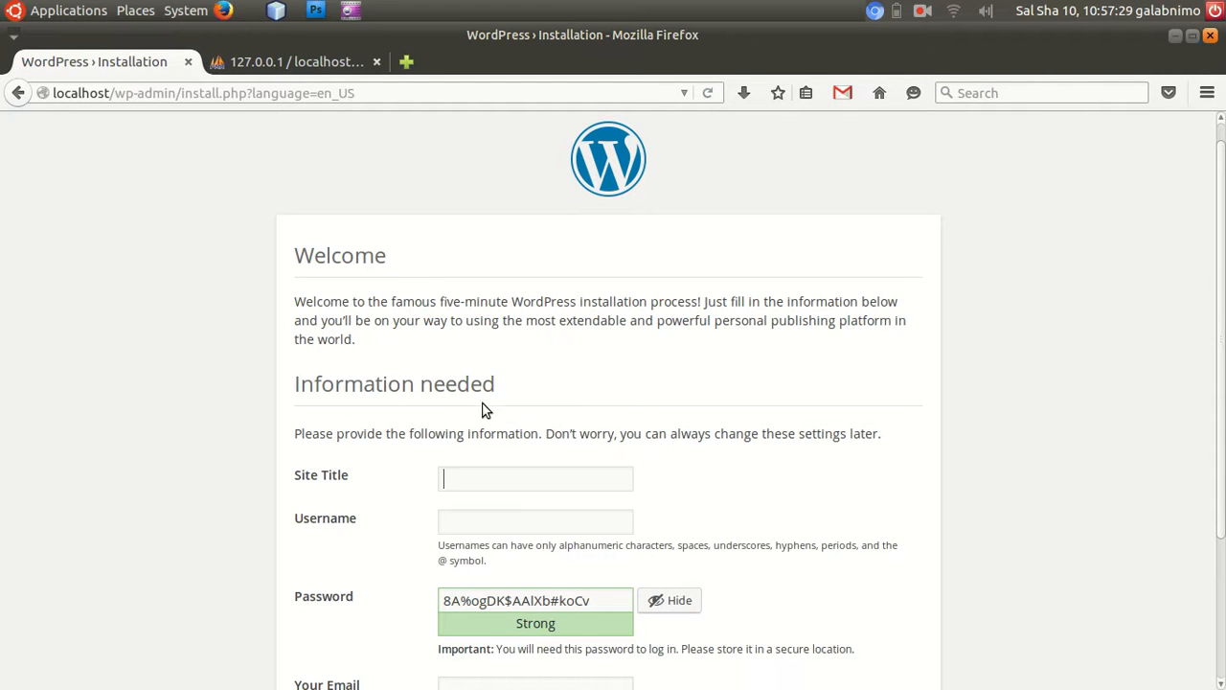
scroll(523, 473, "down", 3)
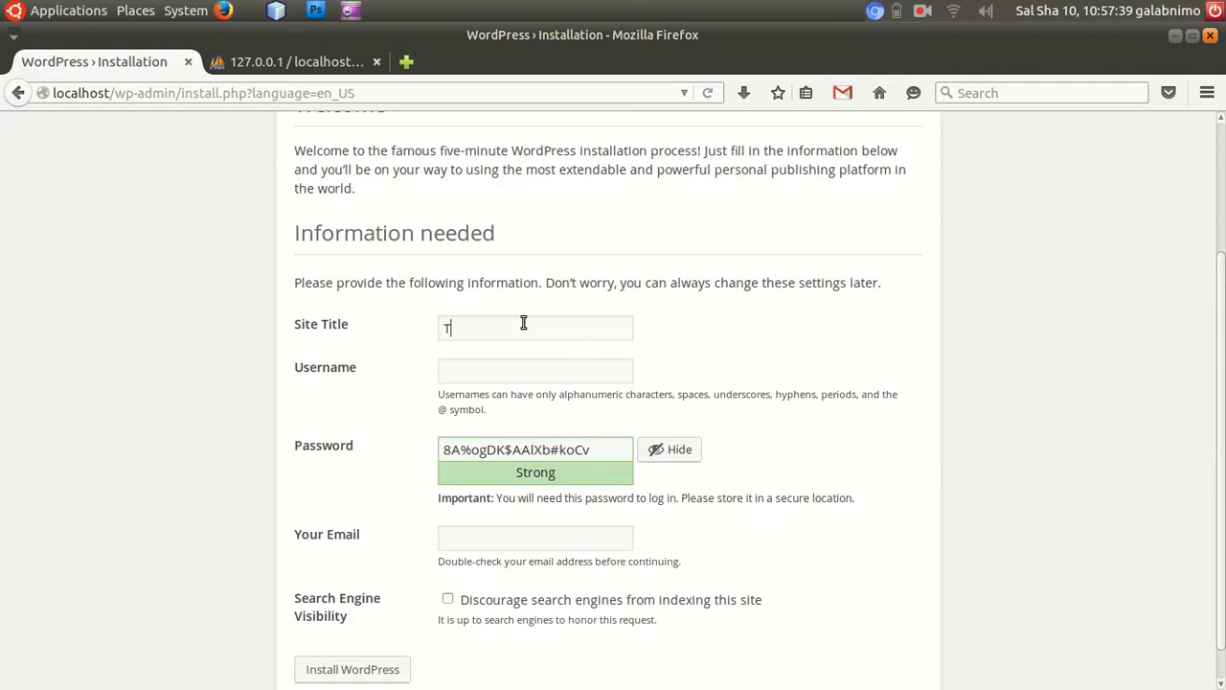
type("c")
type("keynan")
key("Tab")
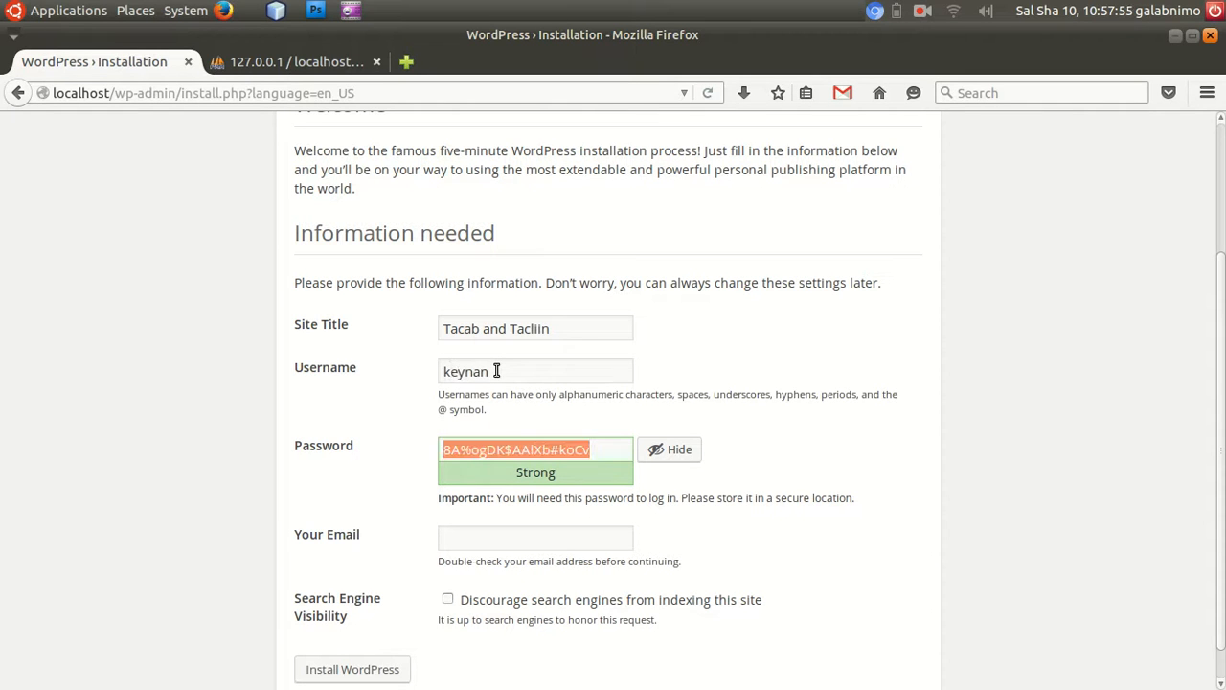
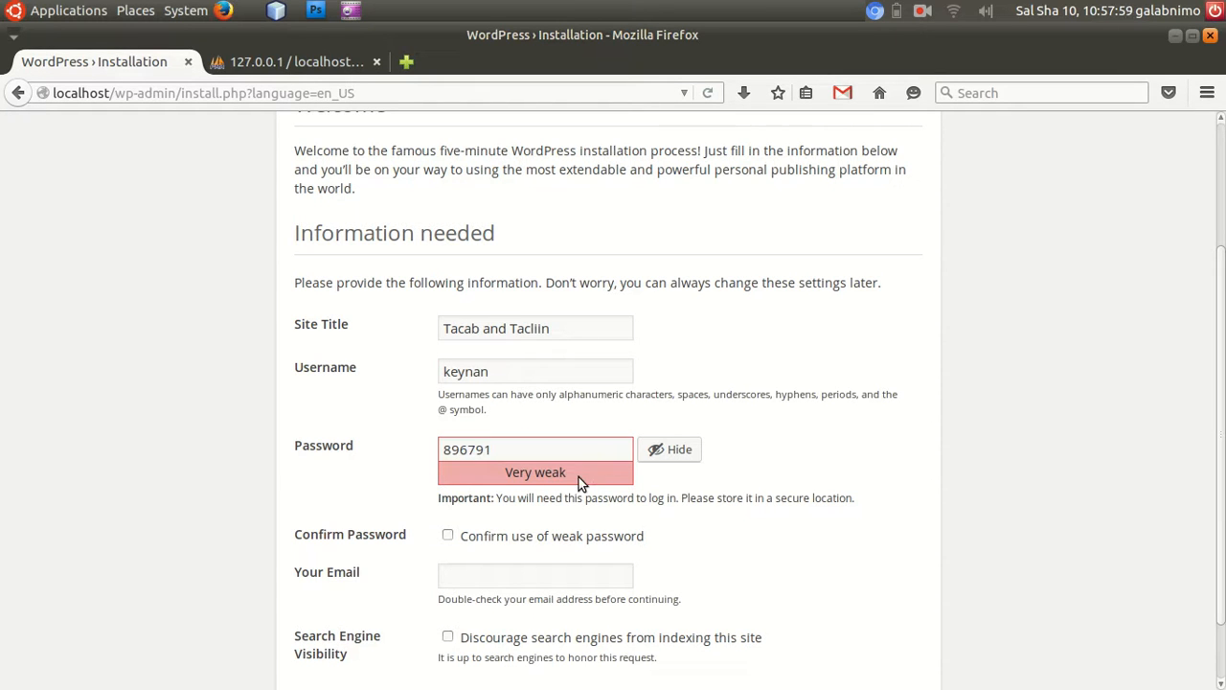
Enter the administrator password, hide it, and confirm the use of a weak password.
left_click(686, 456)
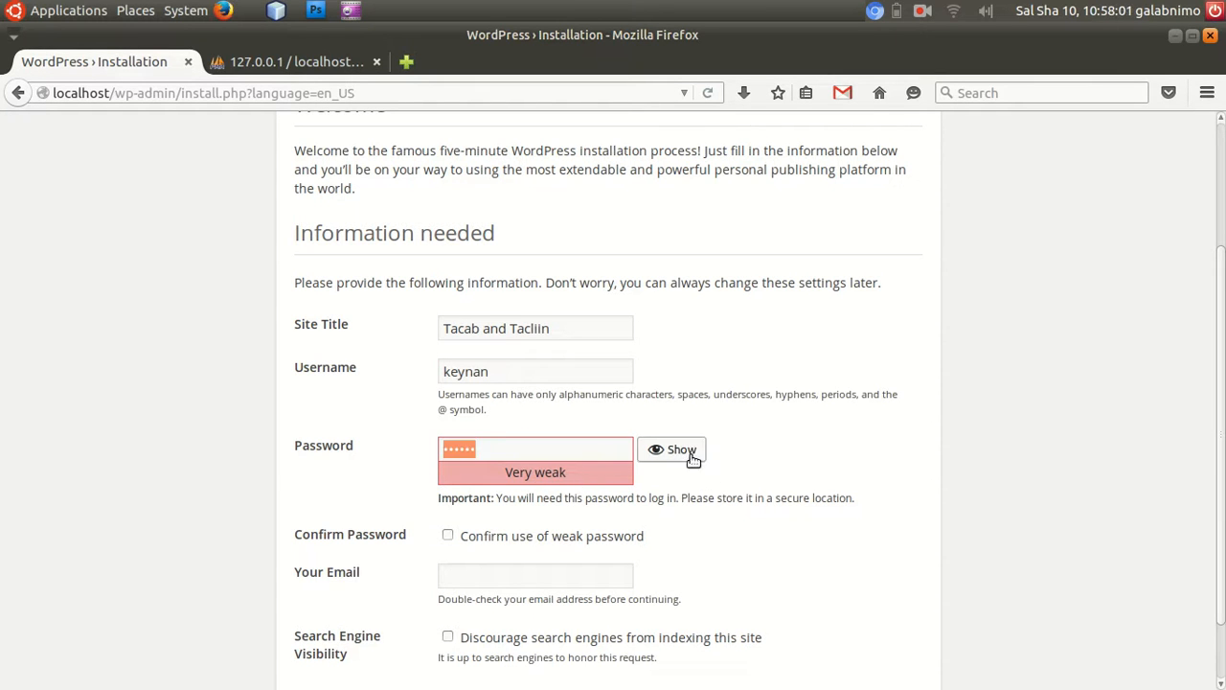
scroll(691, 461, "down", 1)
left_click(448, 460)
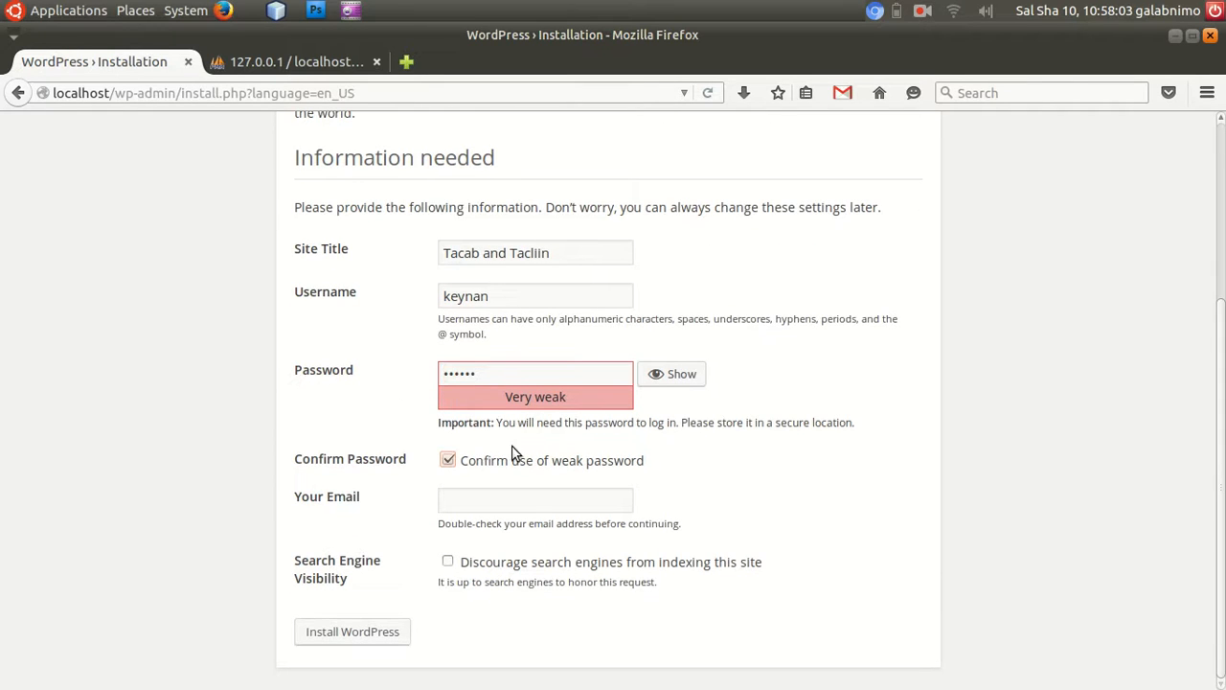
Fill in the administrator's e-mail address and start the WordPress installation.
left_click(494, 505)
key("Tab")
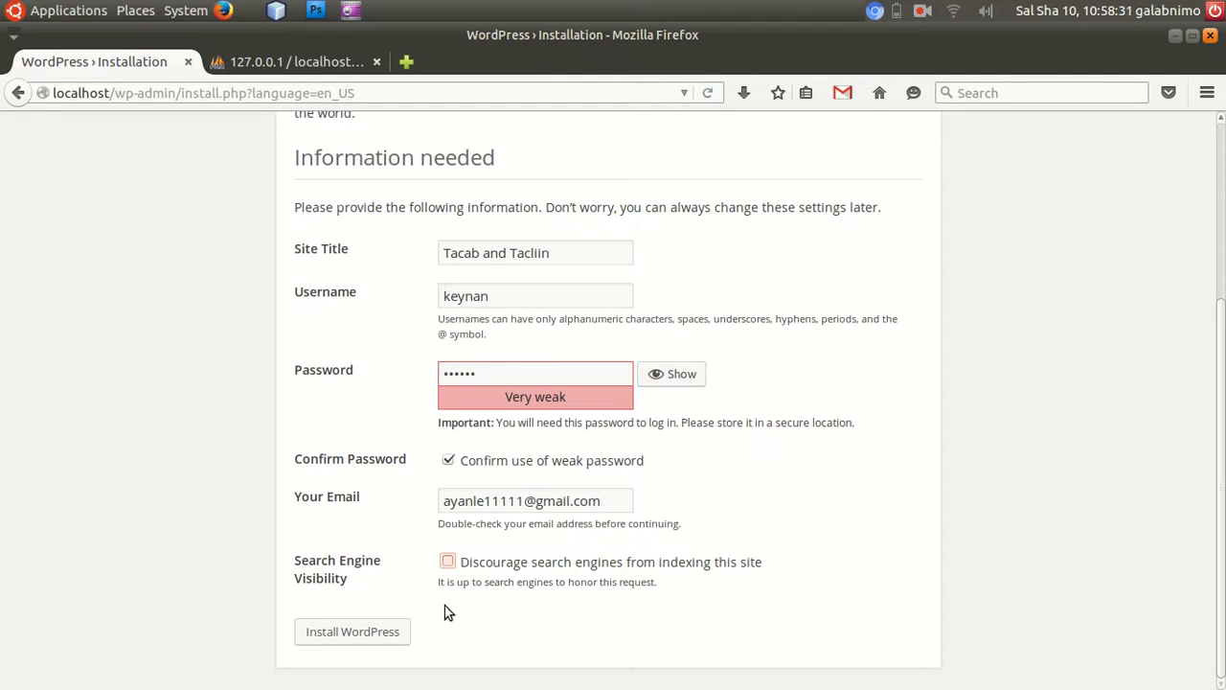
left_click(335, 635)
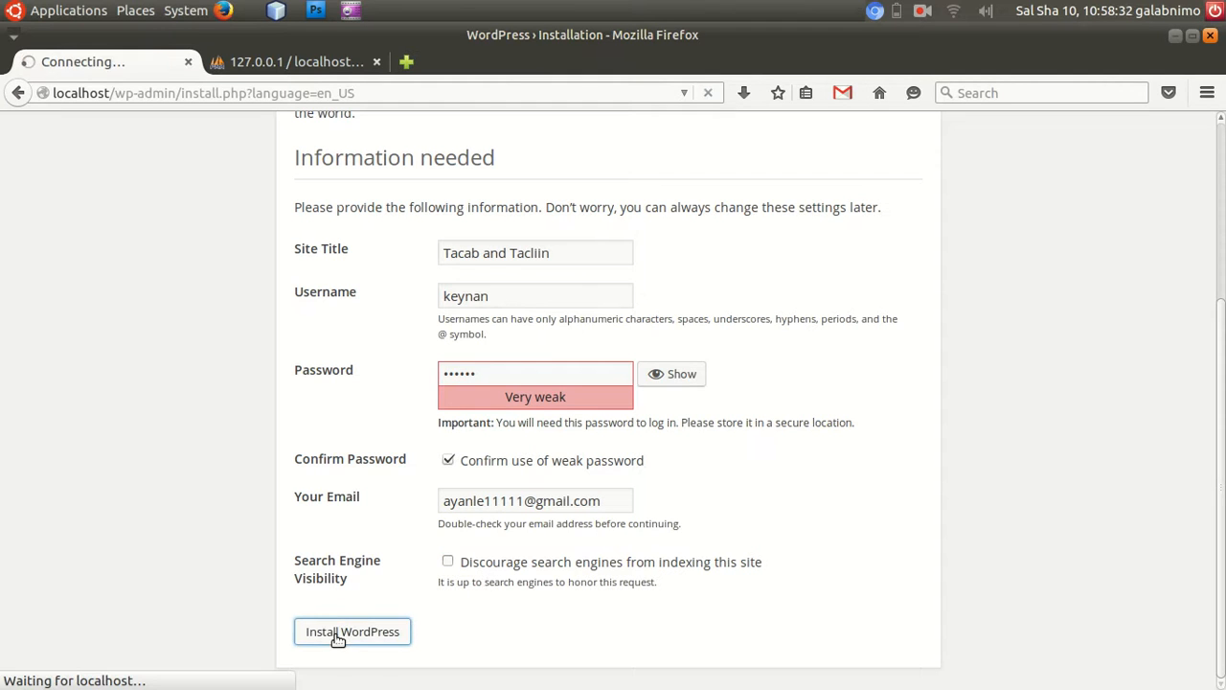
Inspect the tacab_tacliin database tables in phpMyAdmin during and after the installation, and check the username on the WordPress installation page.
left_click(304, 63)
left_click(277, 150)
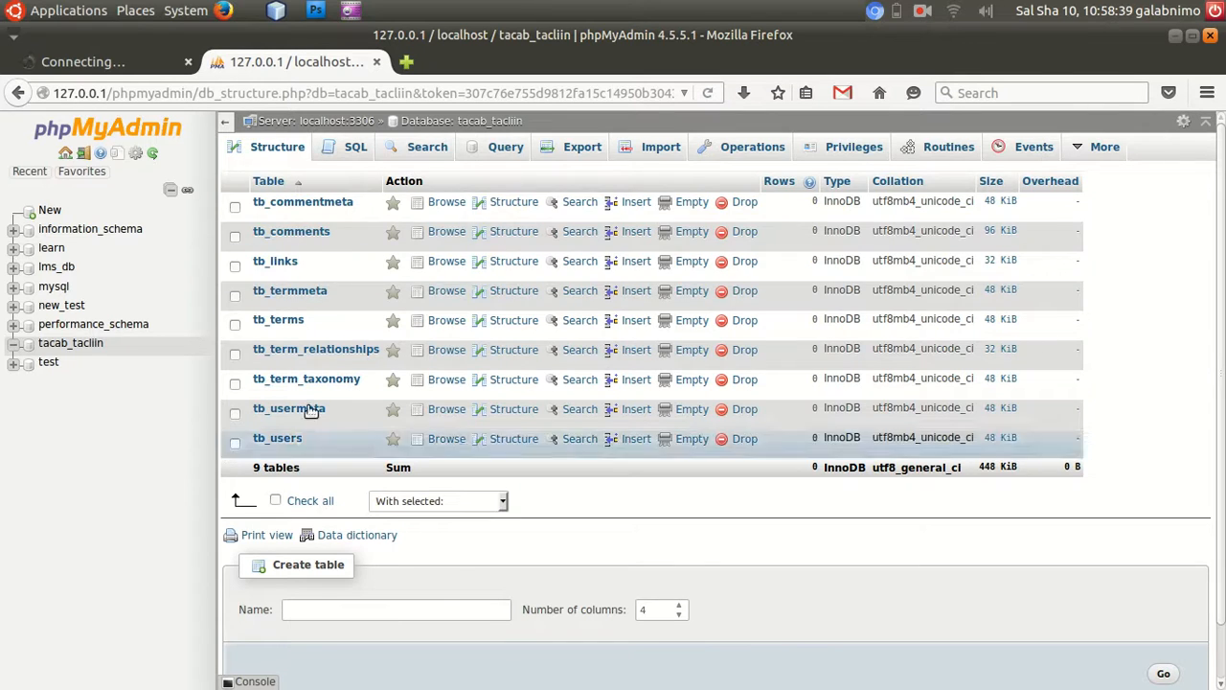
left_click(86, 63)
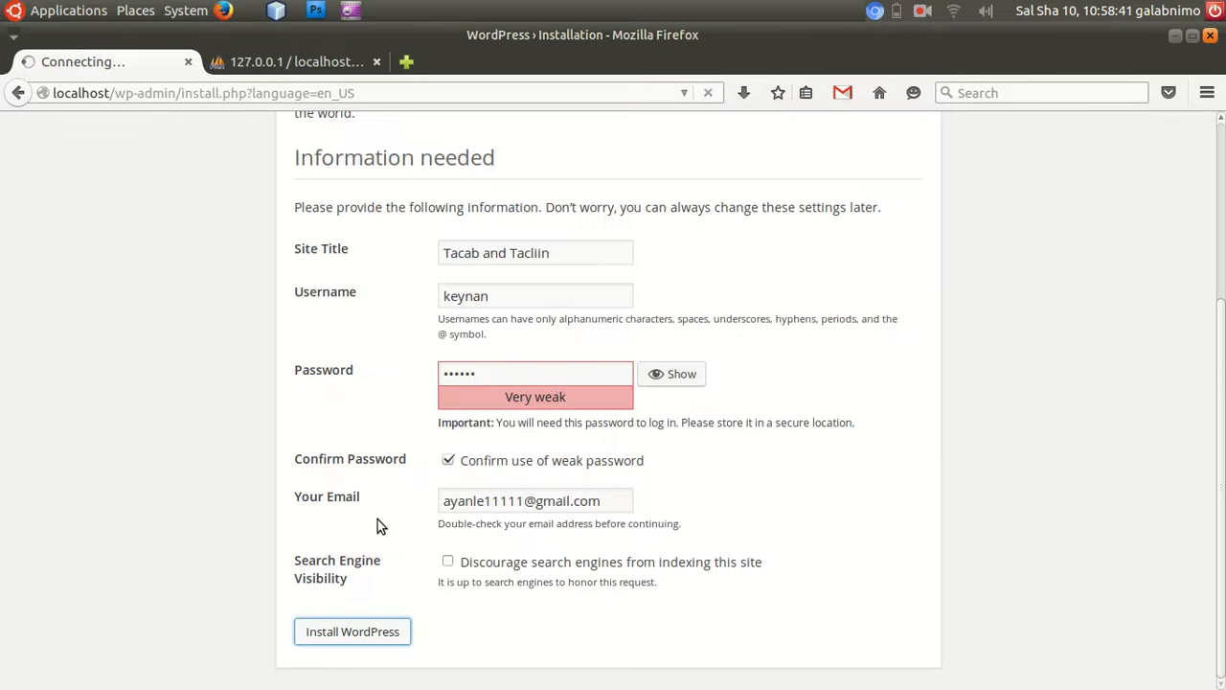
left_click(286, 62)
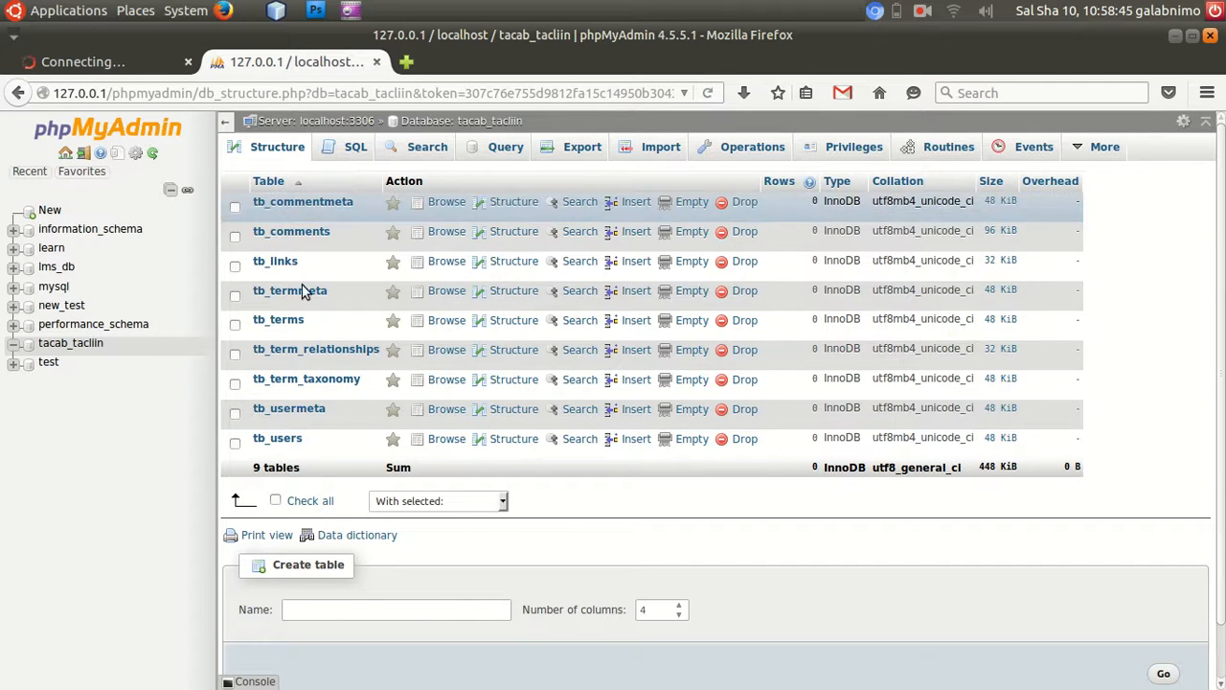
left_click(103, 64)
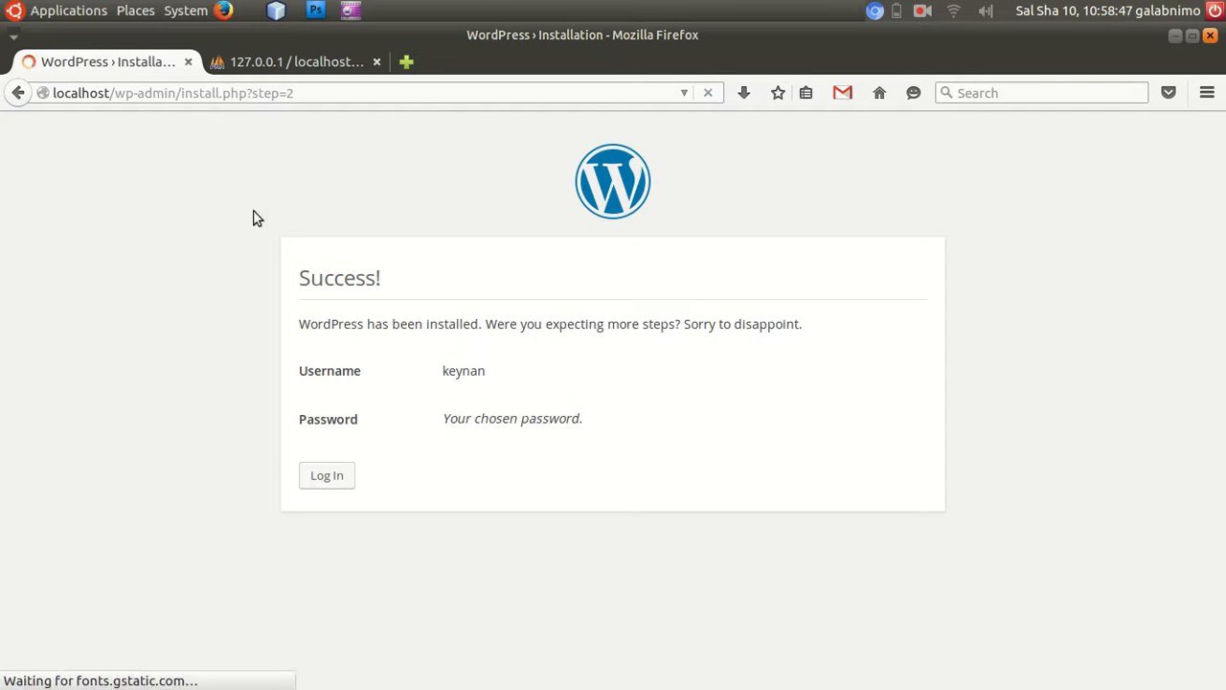
left_click(275, 63)
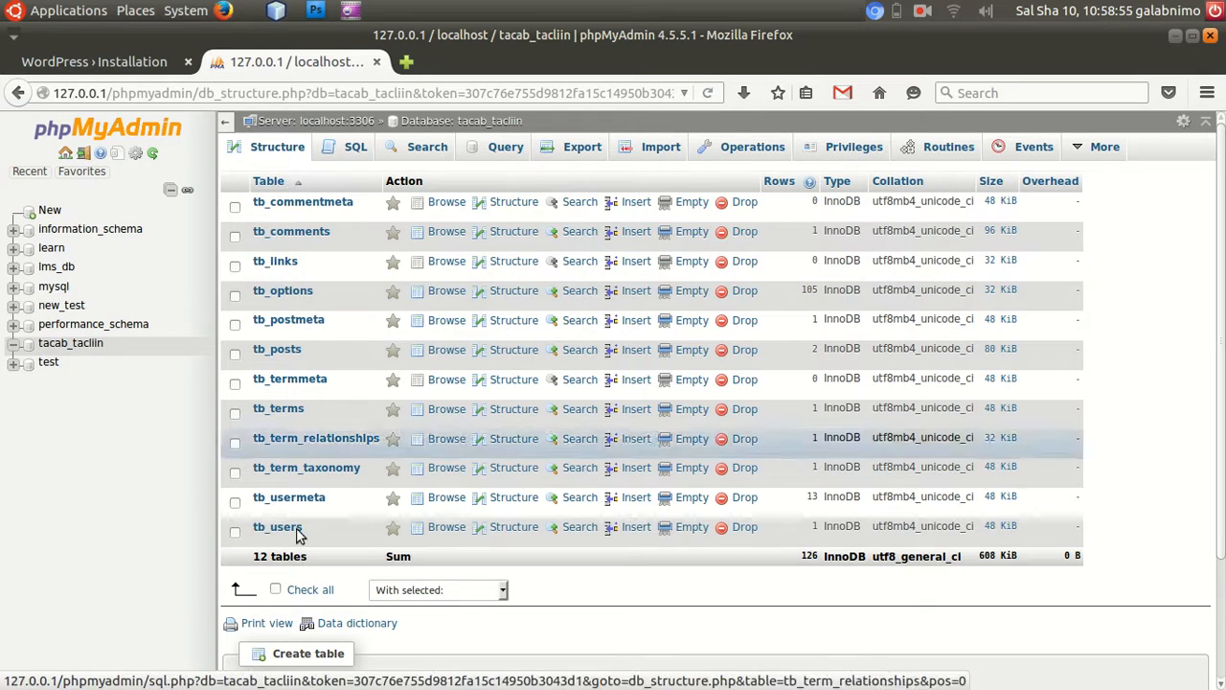
left_click(103, 61)
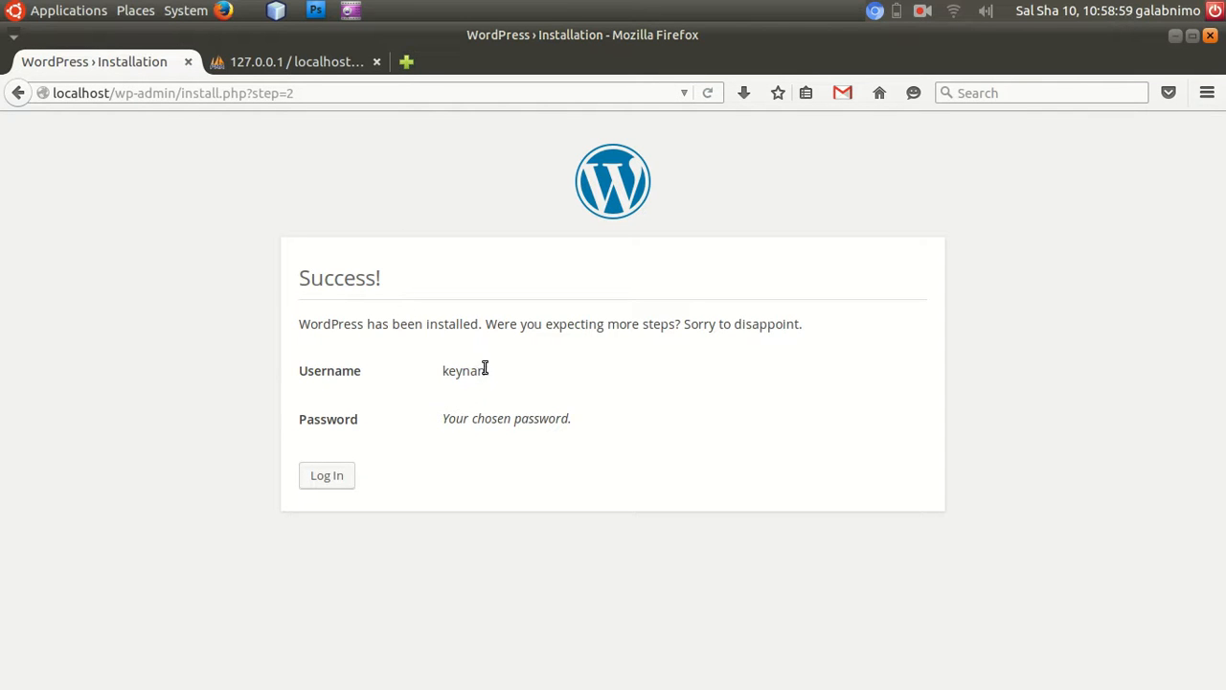
left_click_drag(492, 371, 432, 371)
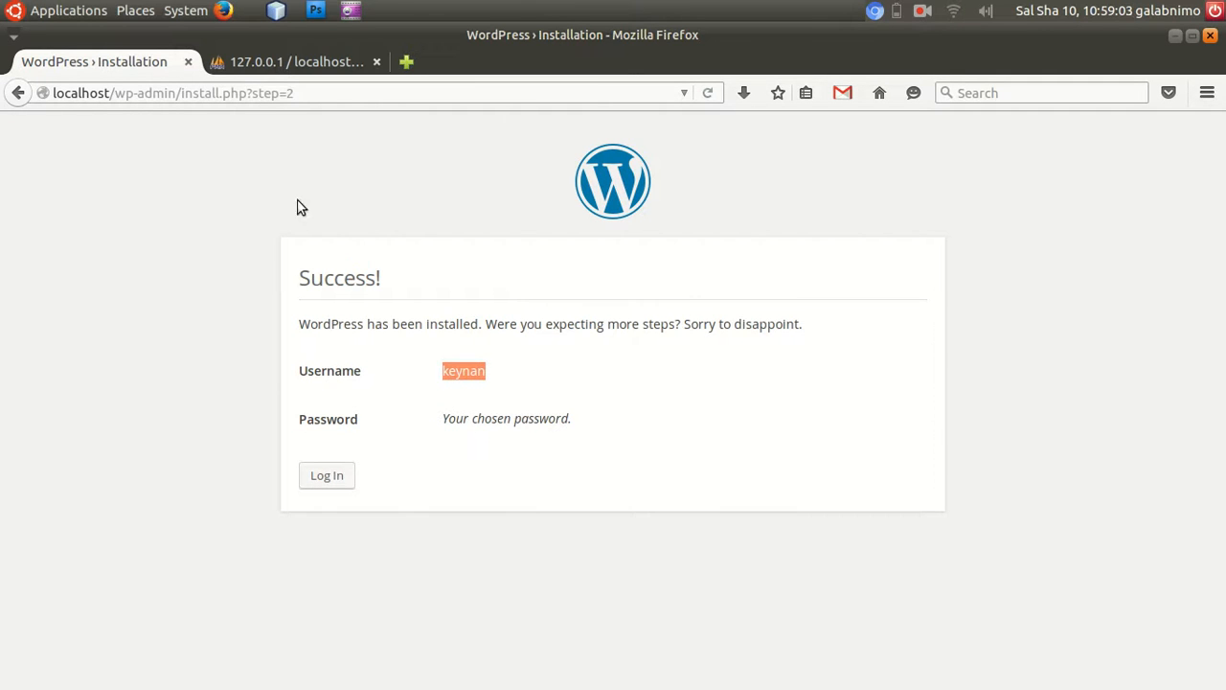
Open localhost in a new browser tab and look over the new site's front page.
left_click(383, 71)
left_click(405, 62)
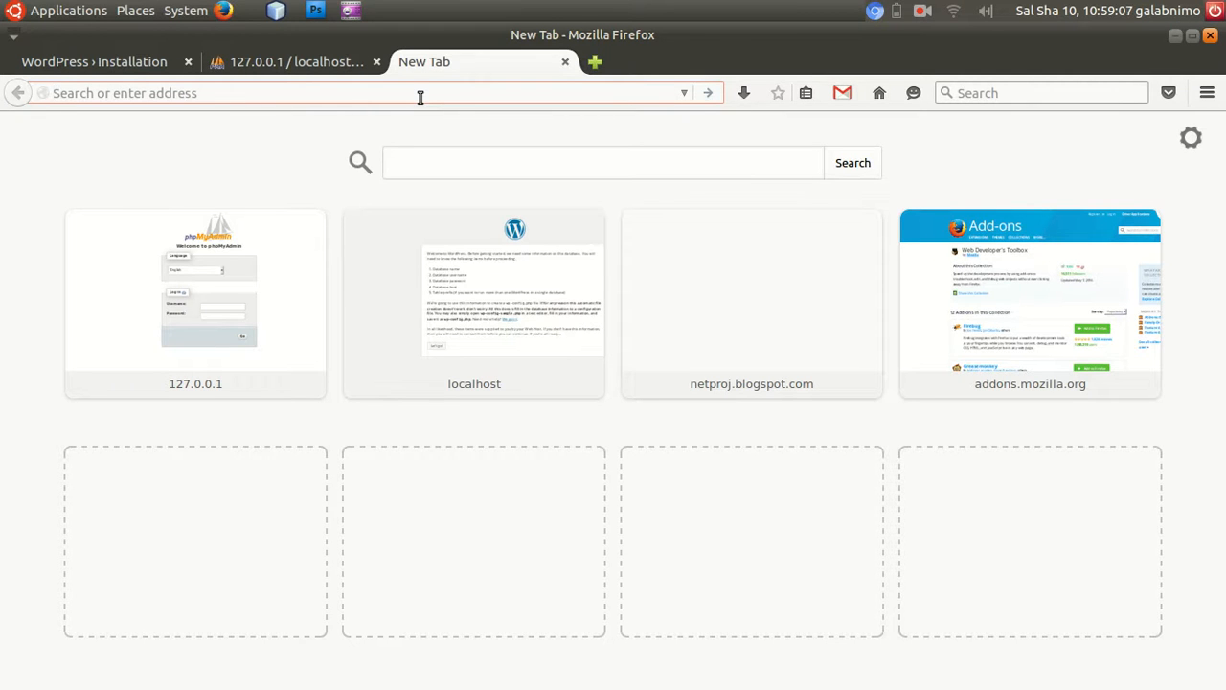
type("localhost/")
key("Return")
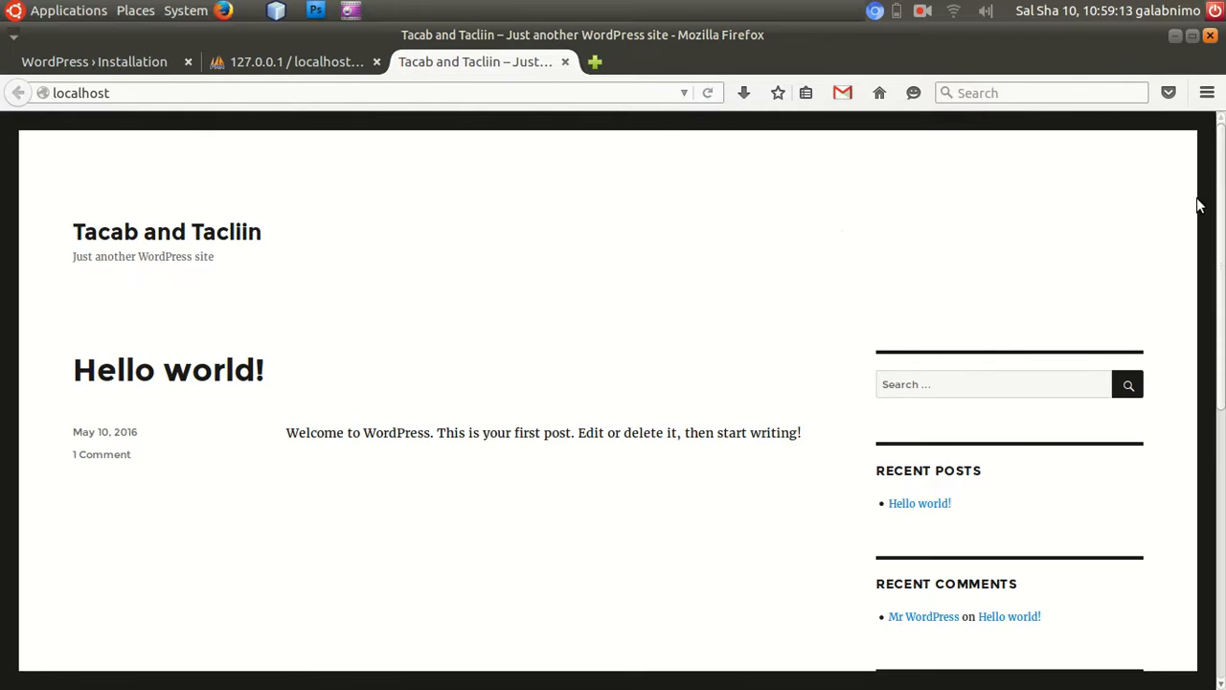
scroll(612, 398, "down", 10)
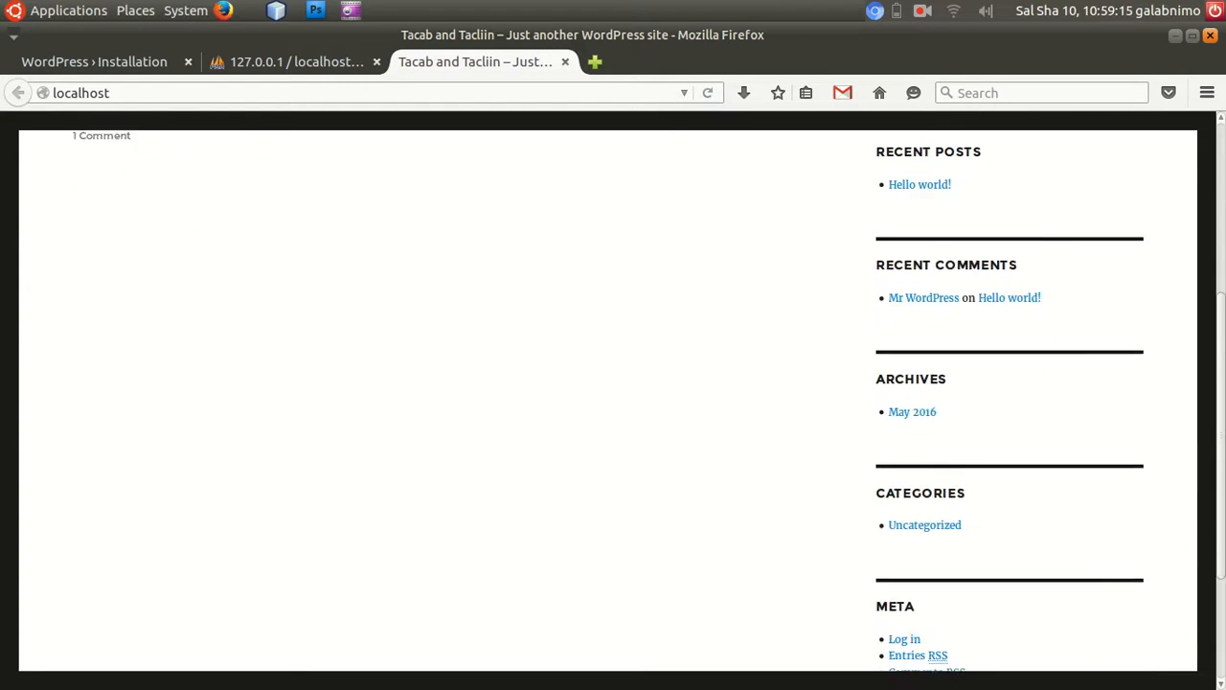
scroll(607, 158, "up", 10)
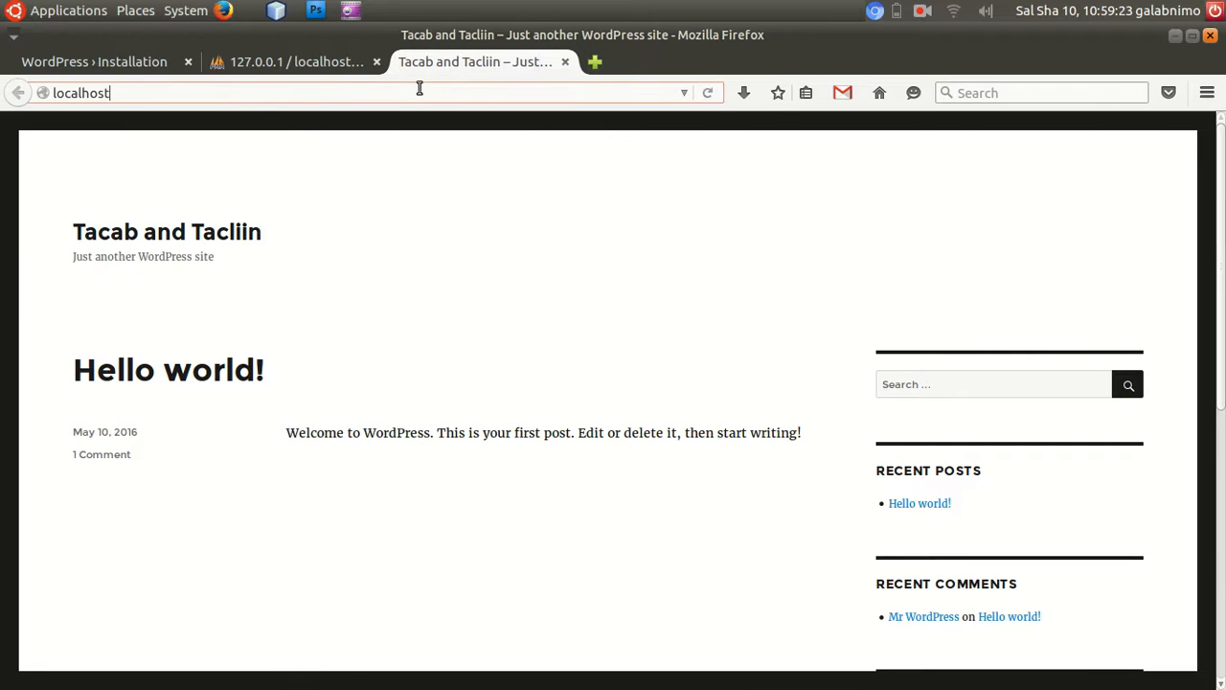
Go to localhost/wp-admin to reach the WordPress login page.
type("/w")
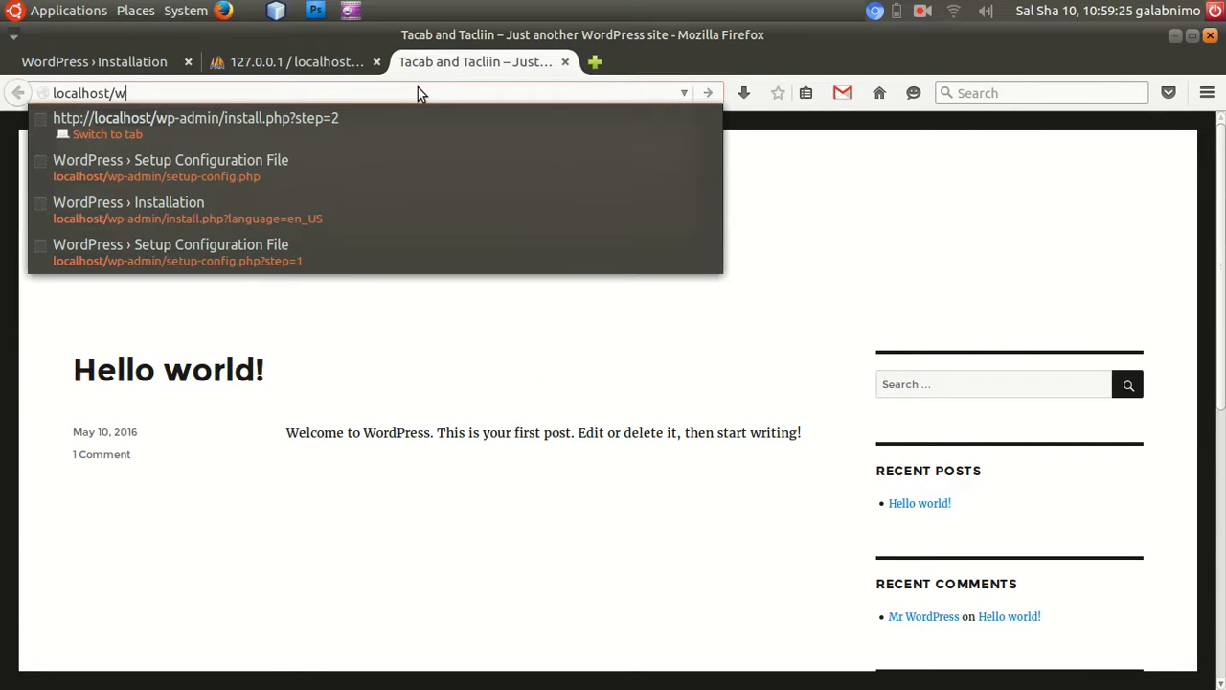
type("p-login.ph")
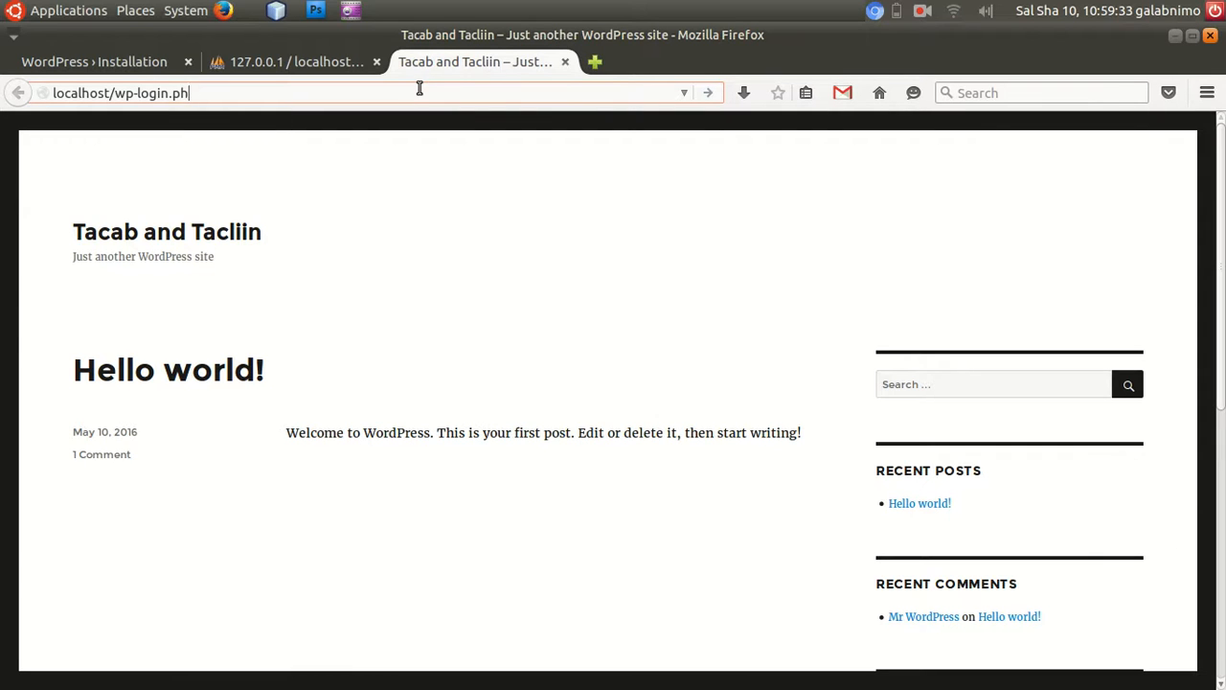
type("admin./")
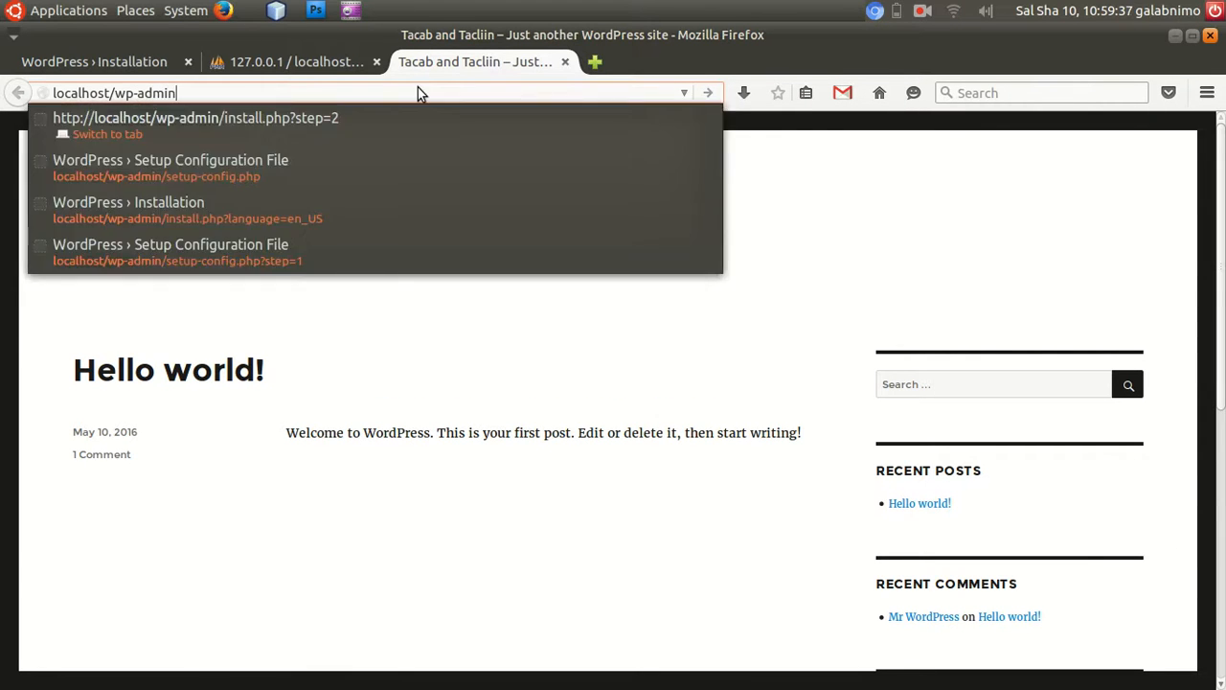
key("Return")
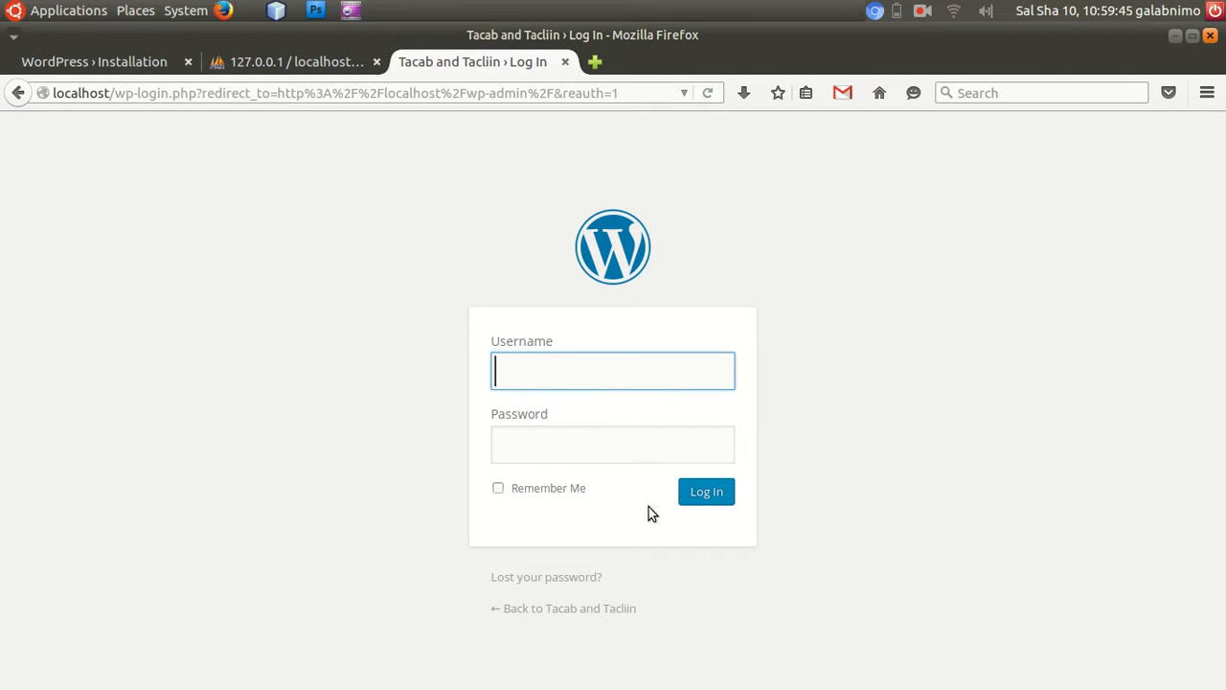
Log in to WordPress with the administrator username and password, and dismiss the offer to remember the password.
type("keynan")
key("Tab")
type("••••••")
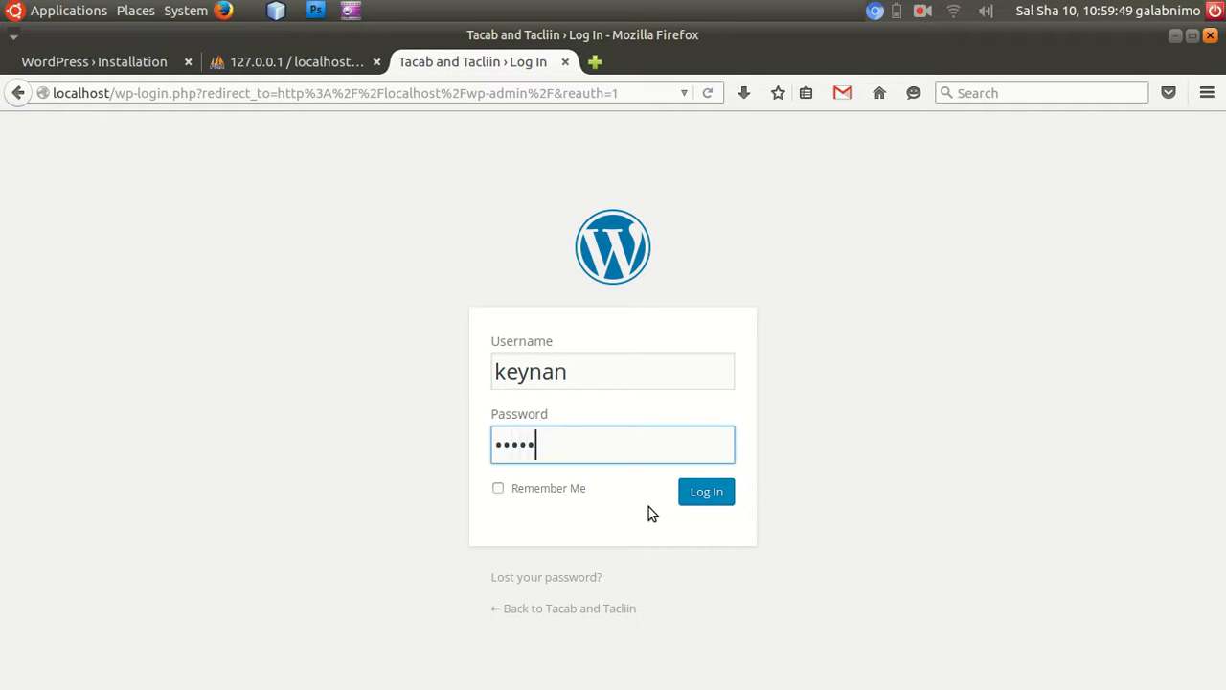
left_click(706, 493)
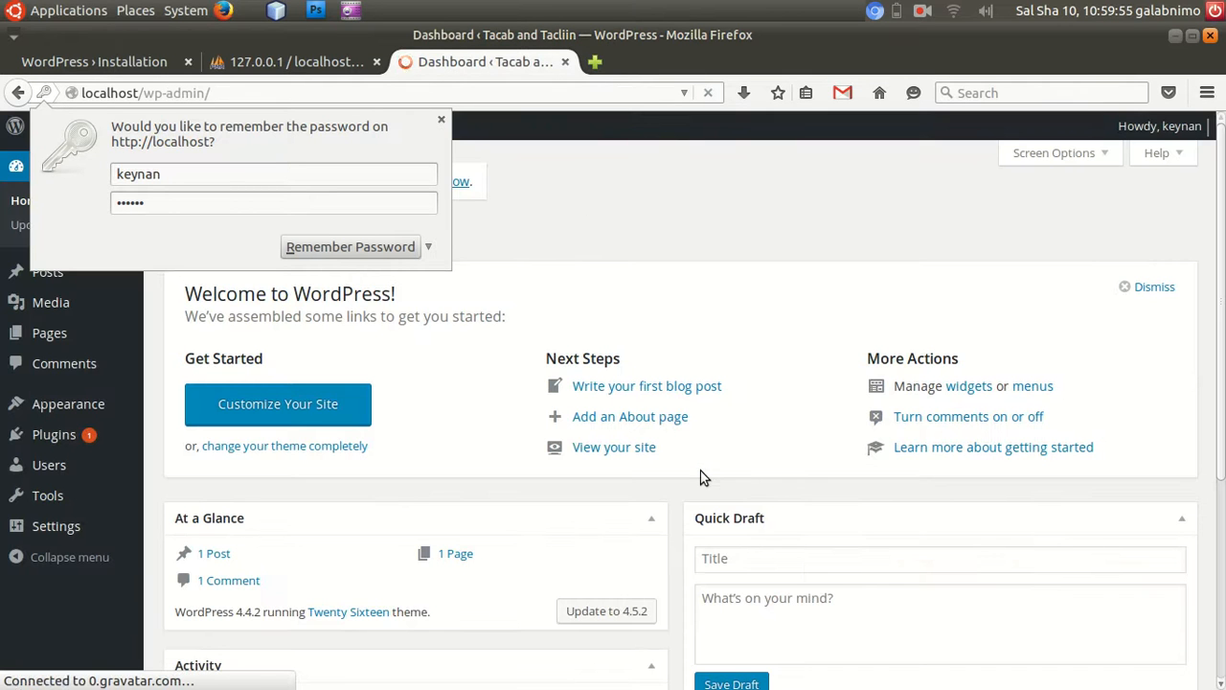
left_click(441, 120)
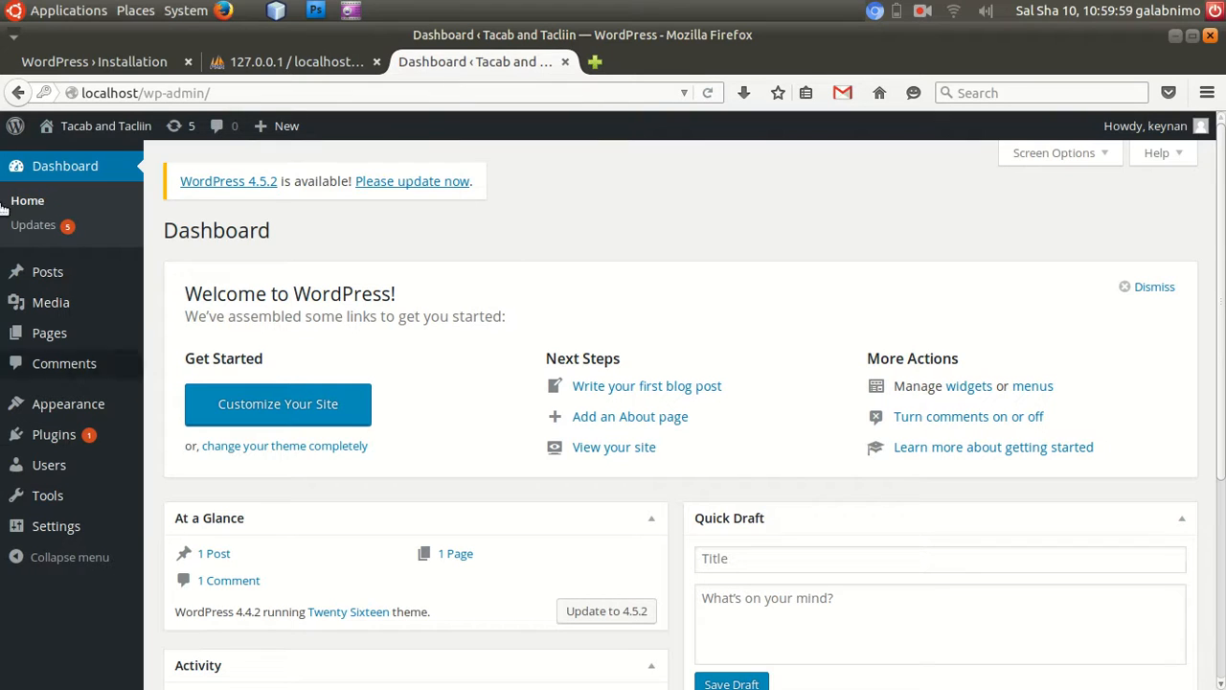
Open the Themes page under Appearance and look through the installed themes.
mouse_move(57, 412)
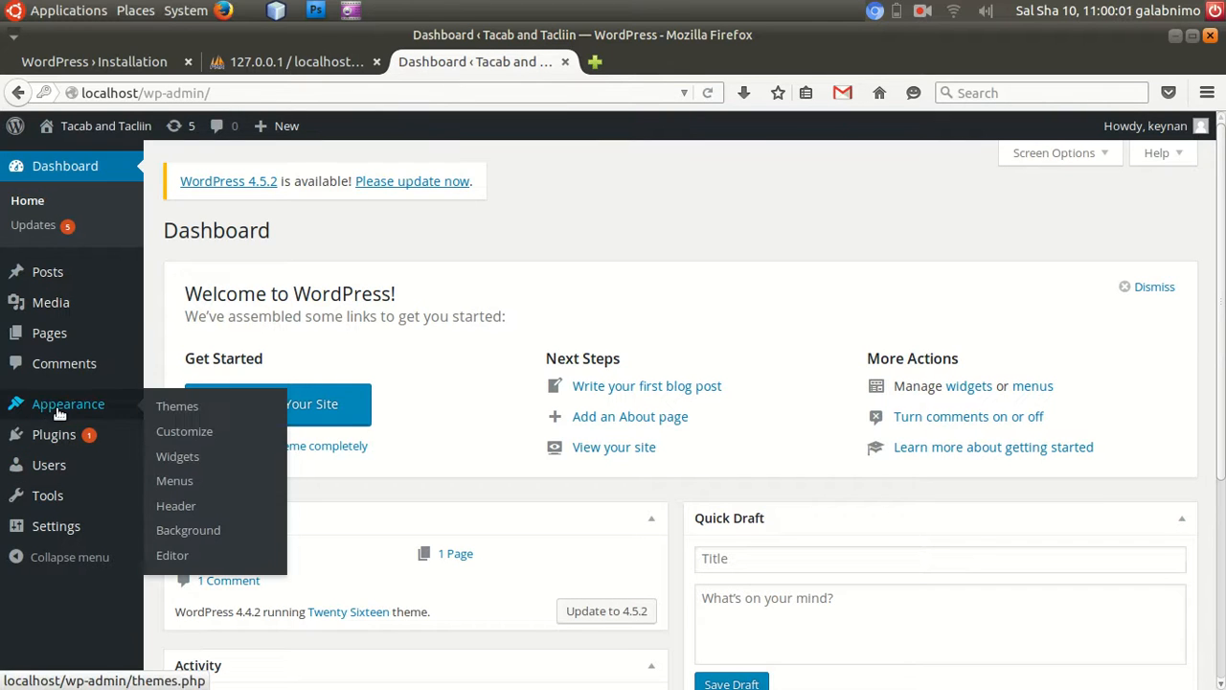
left_click(187, 410)
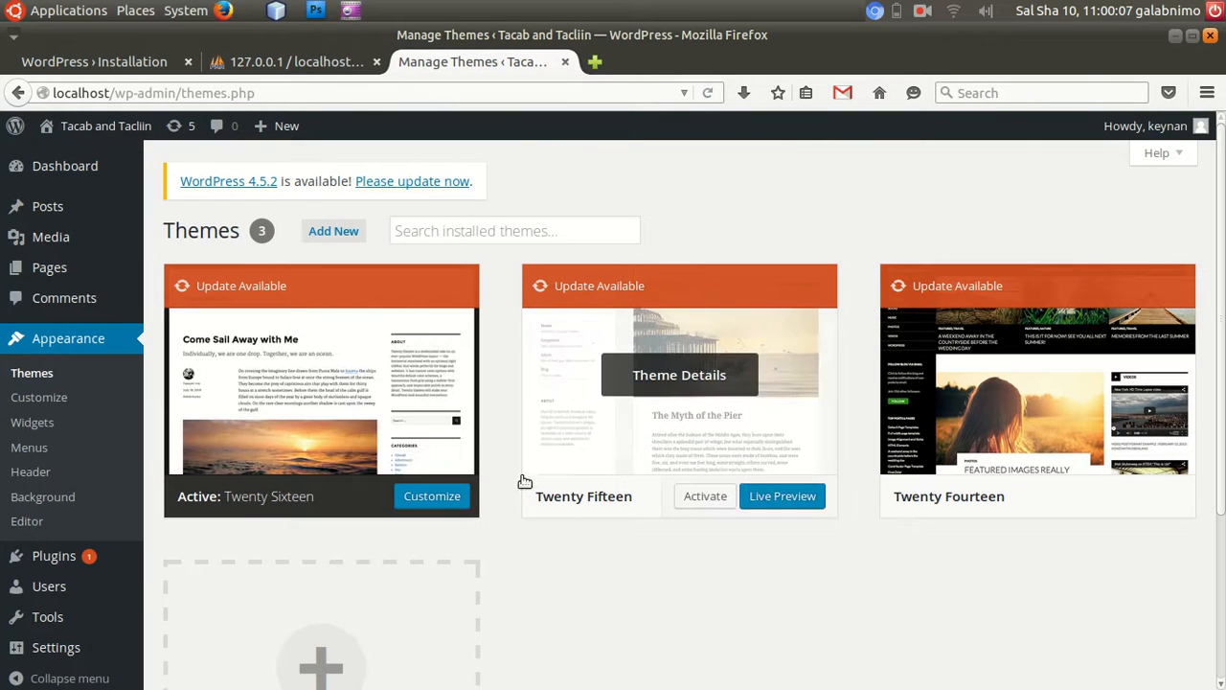
scroll(1222, 260, "down", 2)
scroll(1222, 260, "down", 3)
scroll(1222, 261, "up", 5)
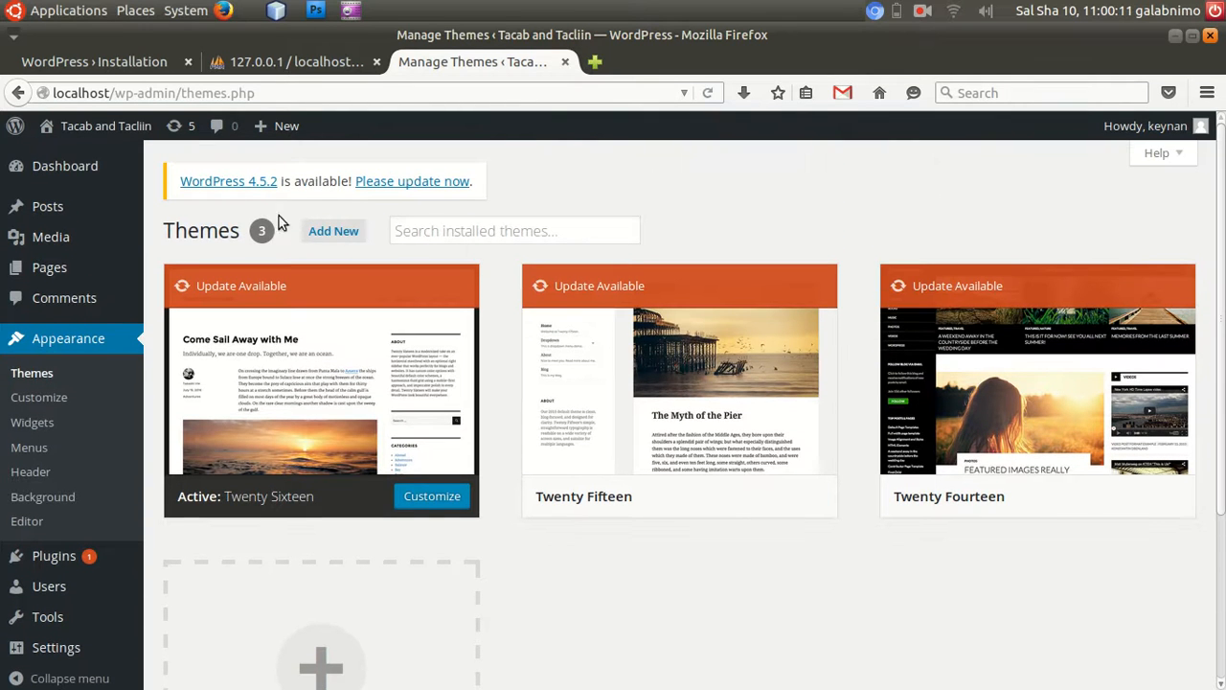
Start adding a new theme and search the theme directory for "frontier".
left_click(335, 235)
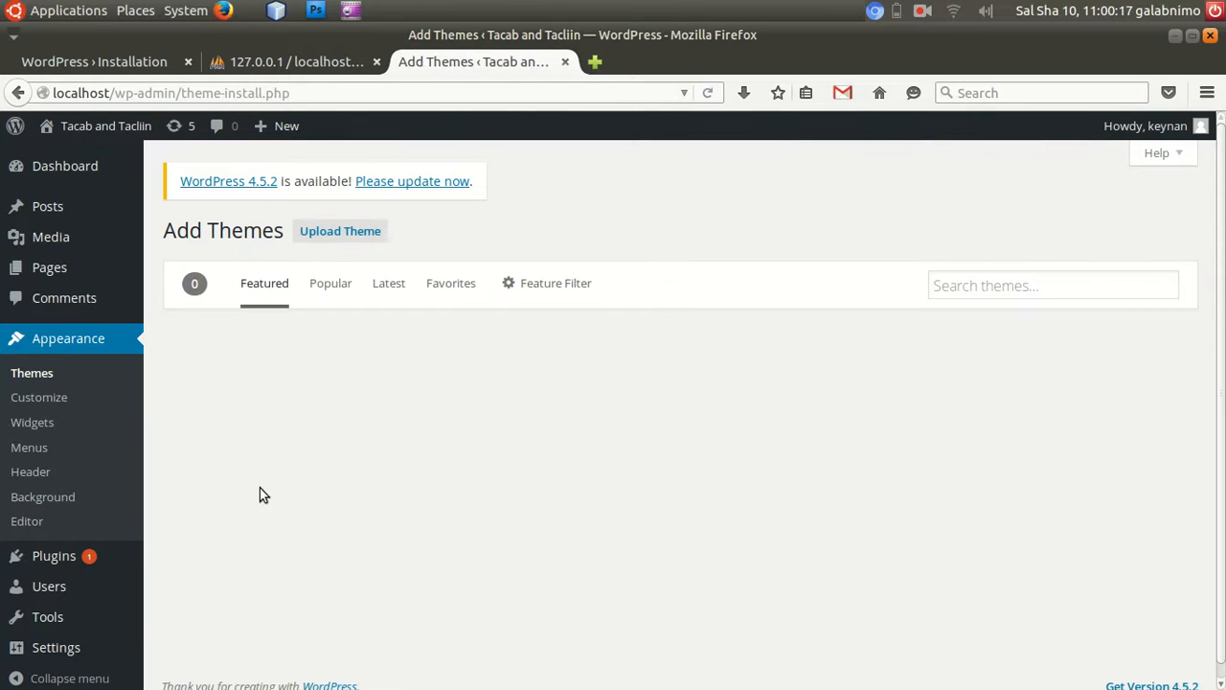
left_click(961, 285)
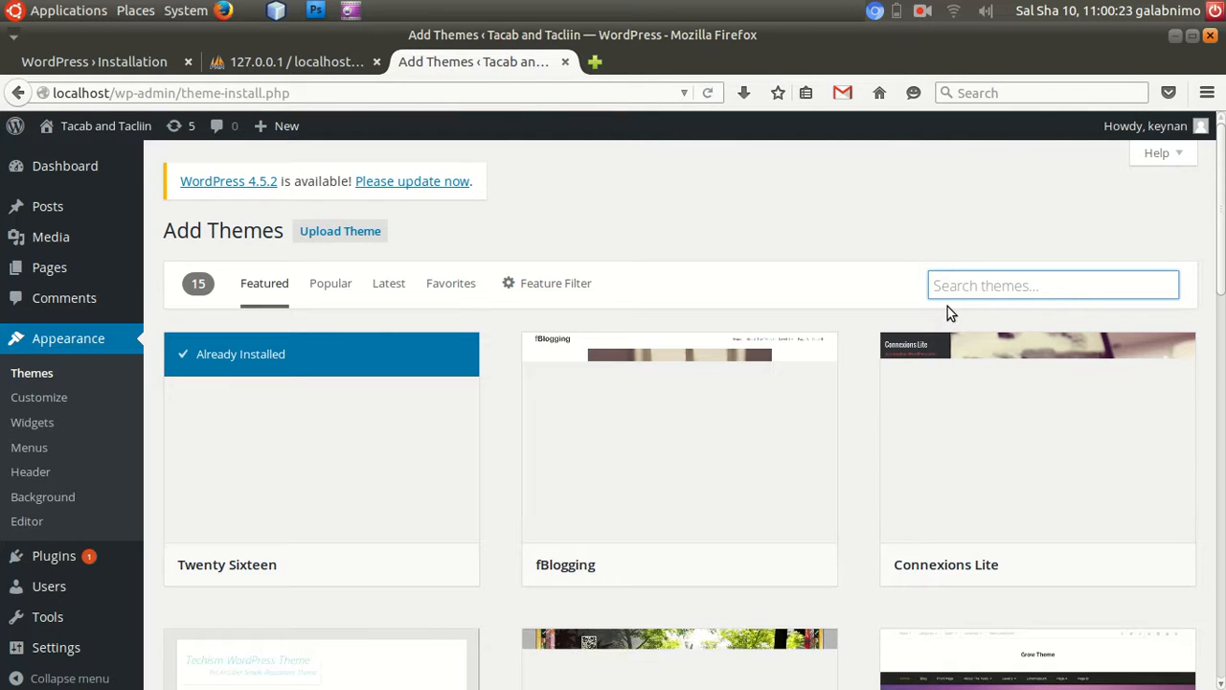
type("fron")
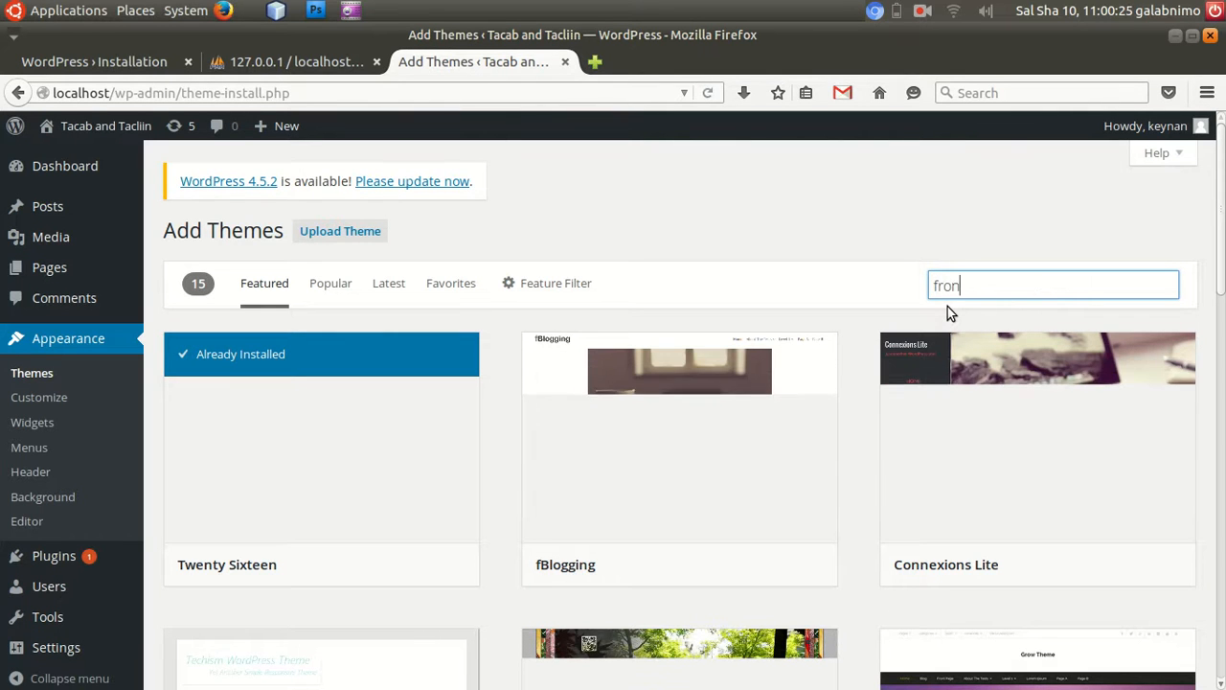
type("tier")
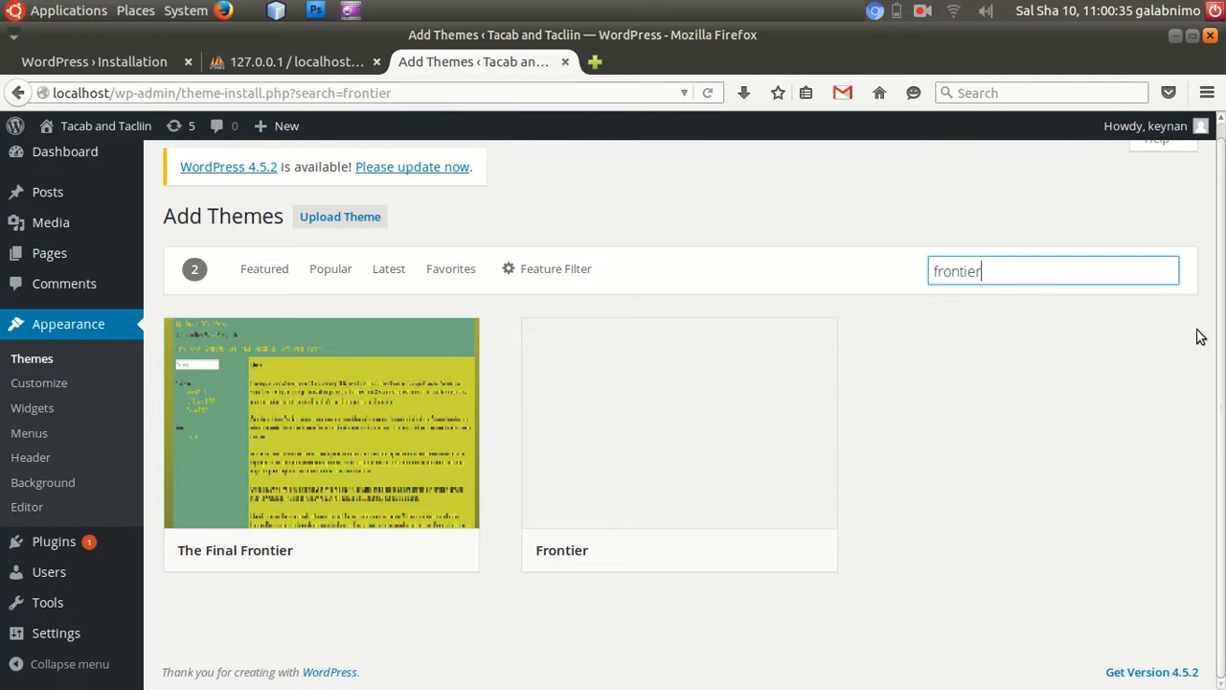
Preview the Frontier theme, look over its sample page, and close the preview.
mouse_move(657, 401)
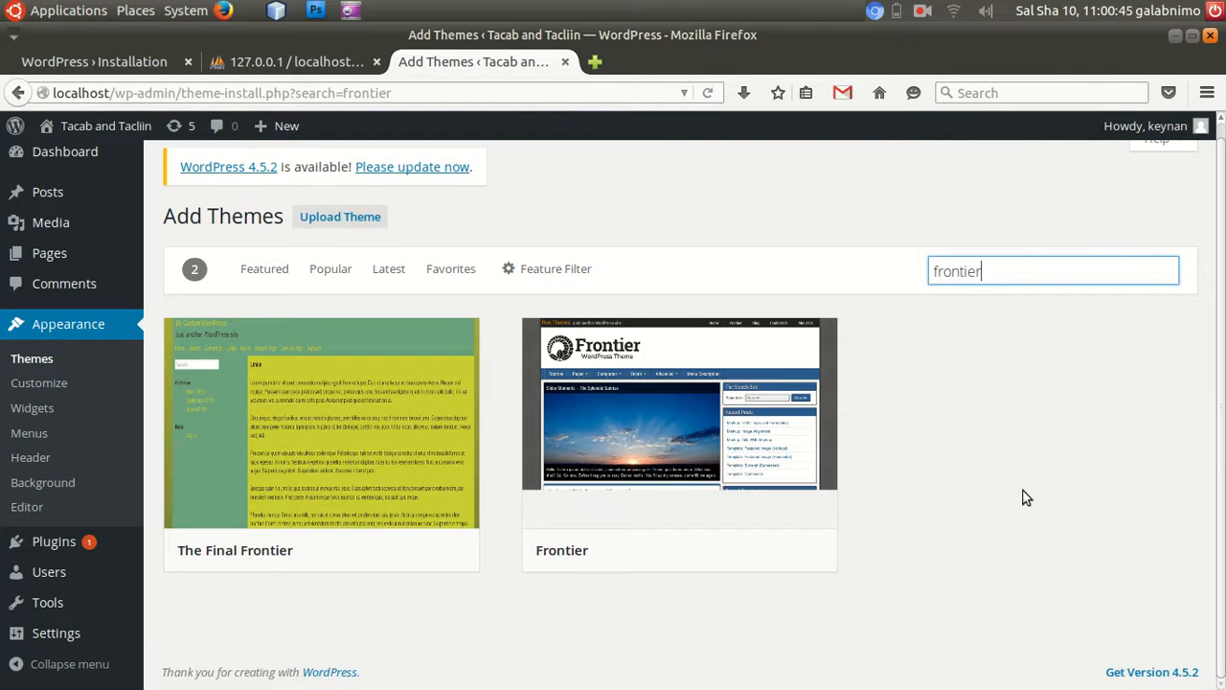
mouse_move(623, 381)
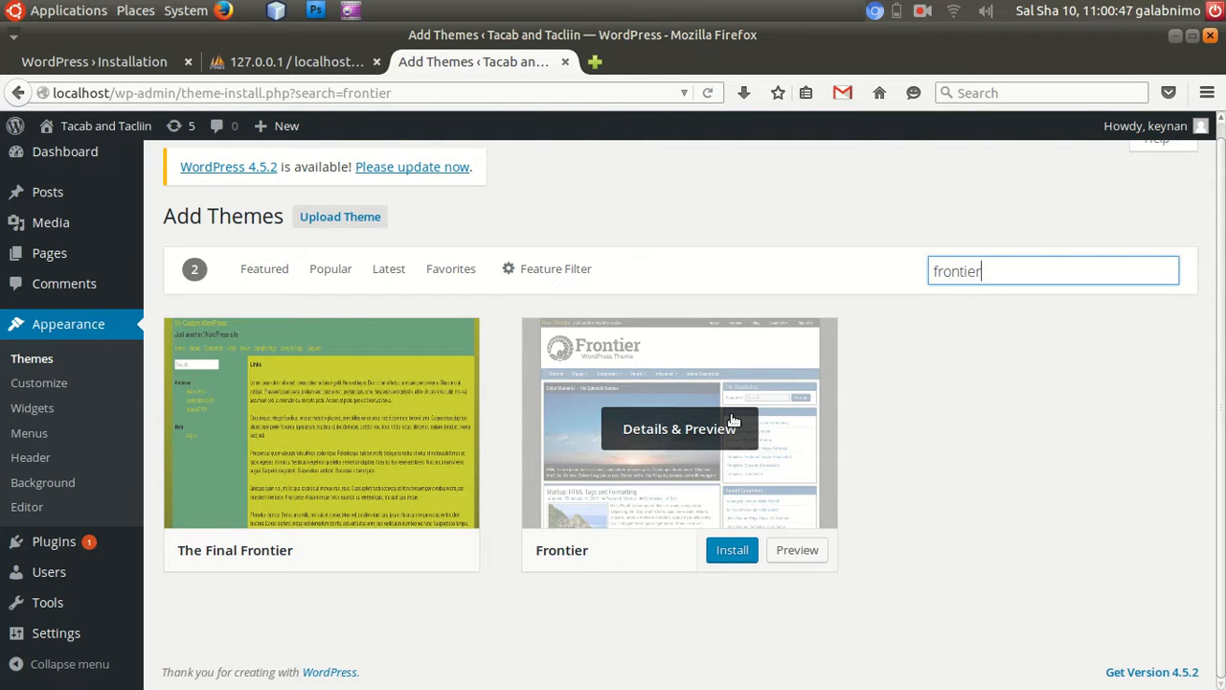
left_click(803, 554)
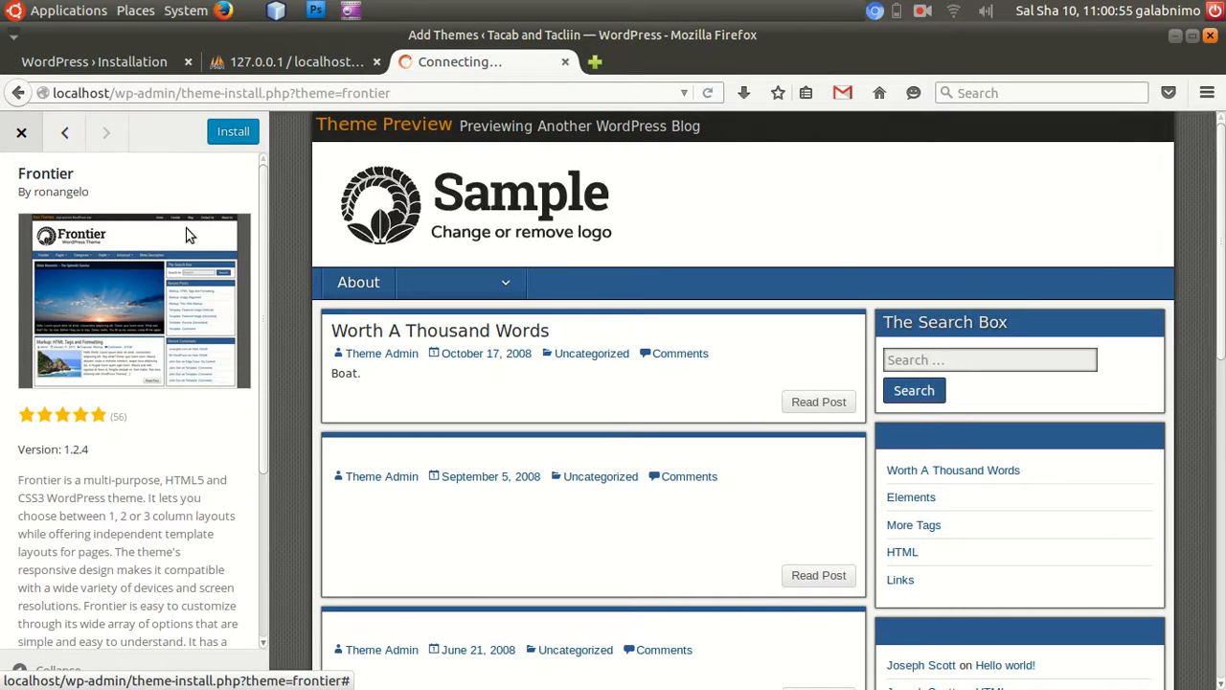
left_click_drag(1223, 165, 1214, 107)
mouse_move(459, 280)
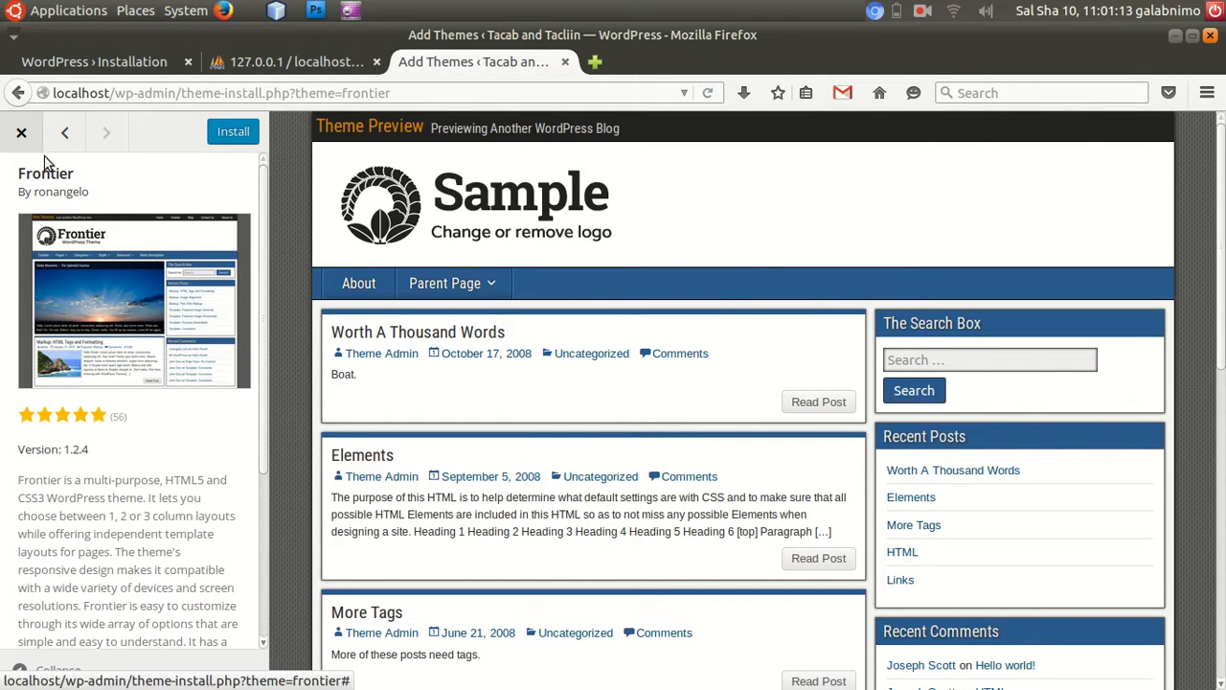
left_click(21, 134)
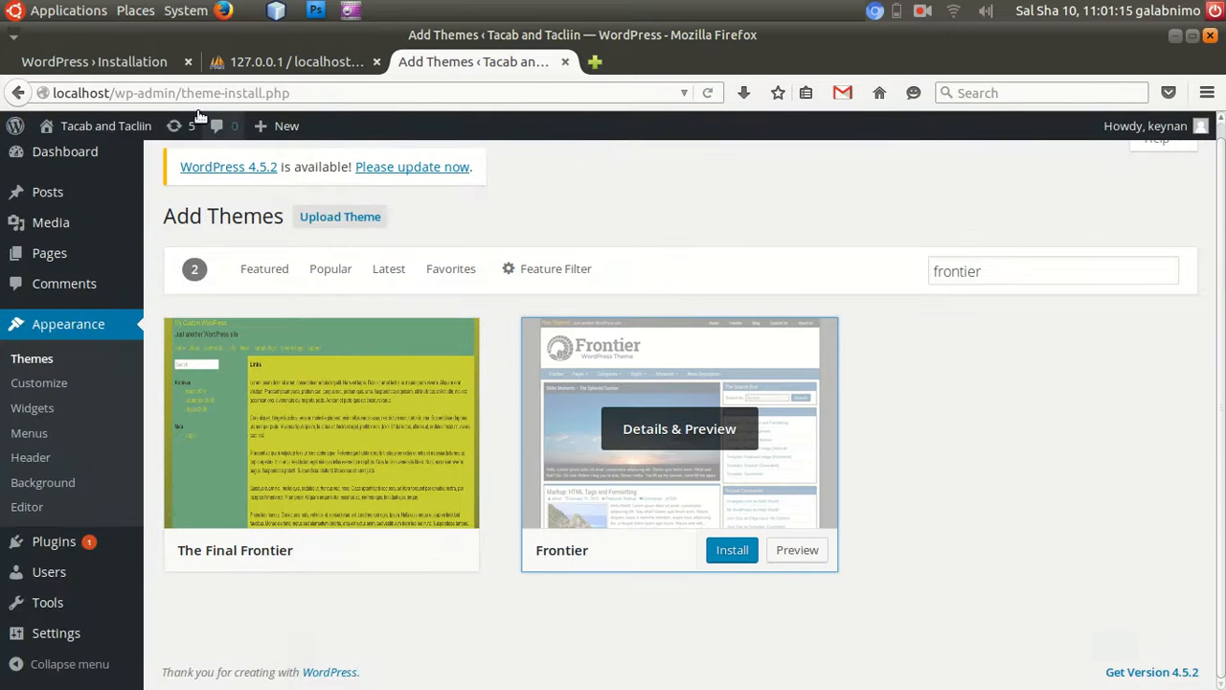
Open the theme upload form and bring up the file chooser for the theme archive.
left_click(362, 221)
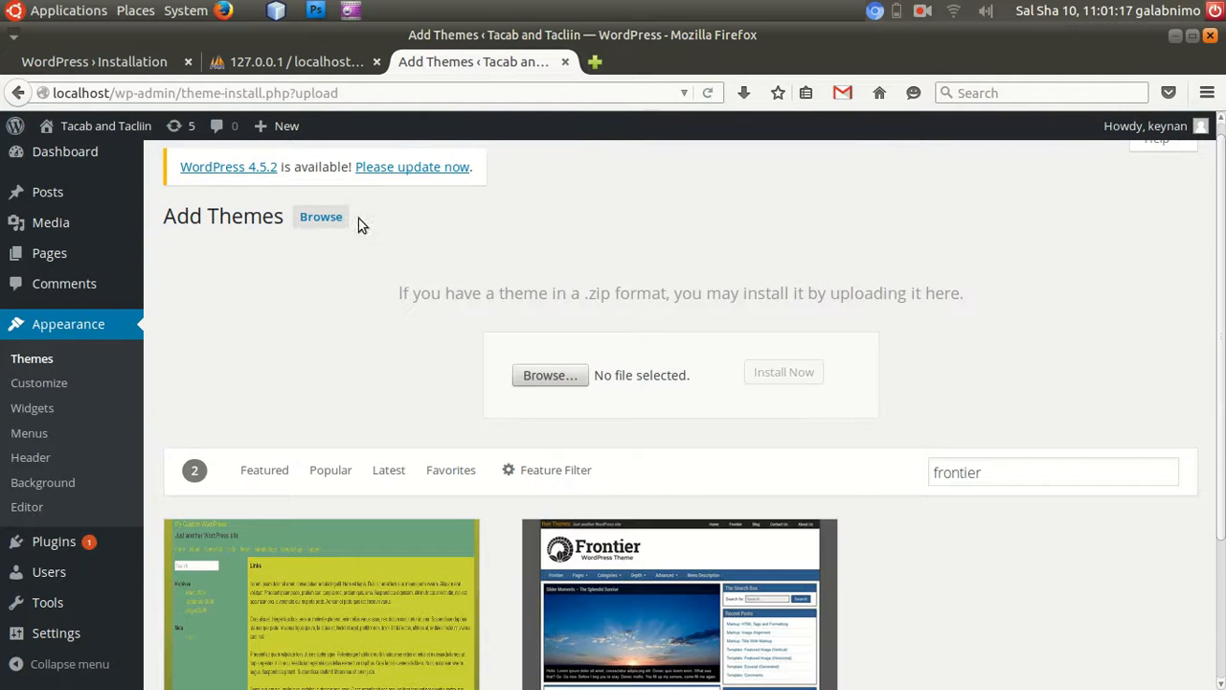
left_click(535, 375)
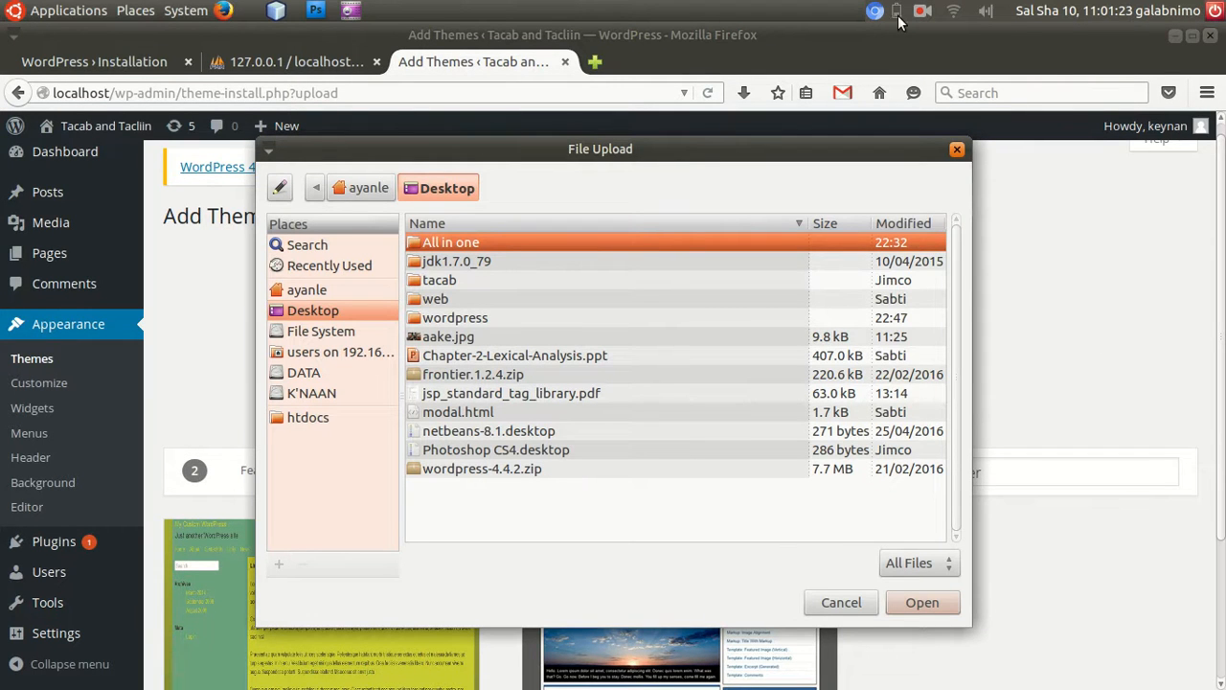
Minimize the open windows to reveal the desktop, and move frontier.1.2.4.zip to an empty spot below wordpress-4.4.2.zip.
left_click(1175, 38)
left_click(1174, 36)
left_click(1174, 36)
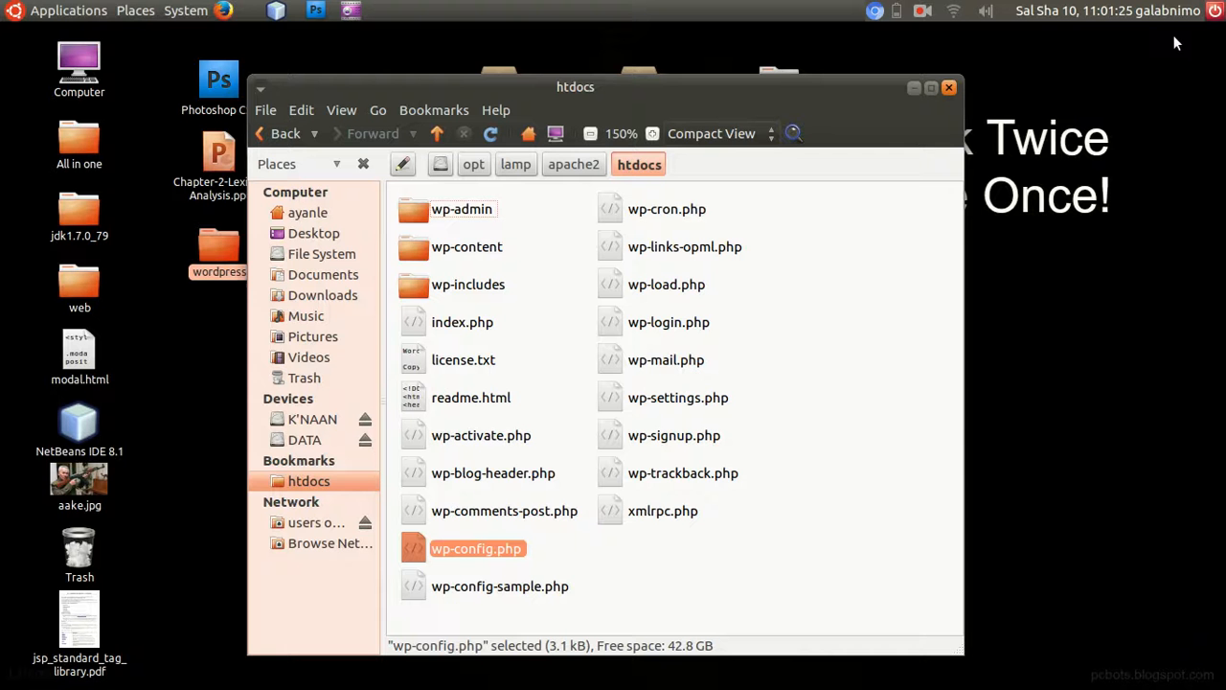
left_click(914, 88)
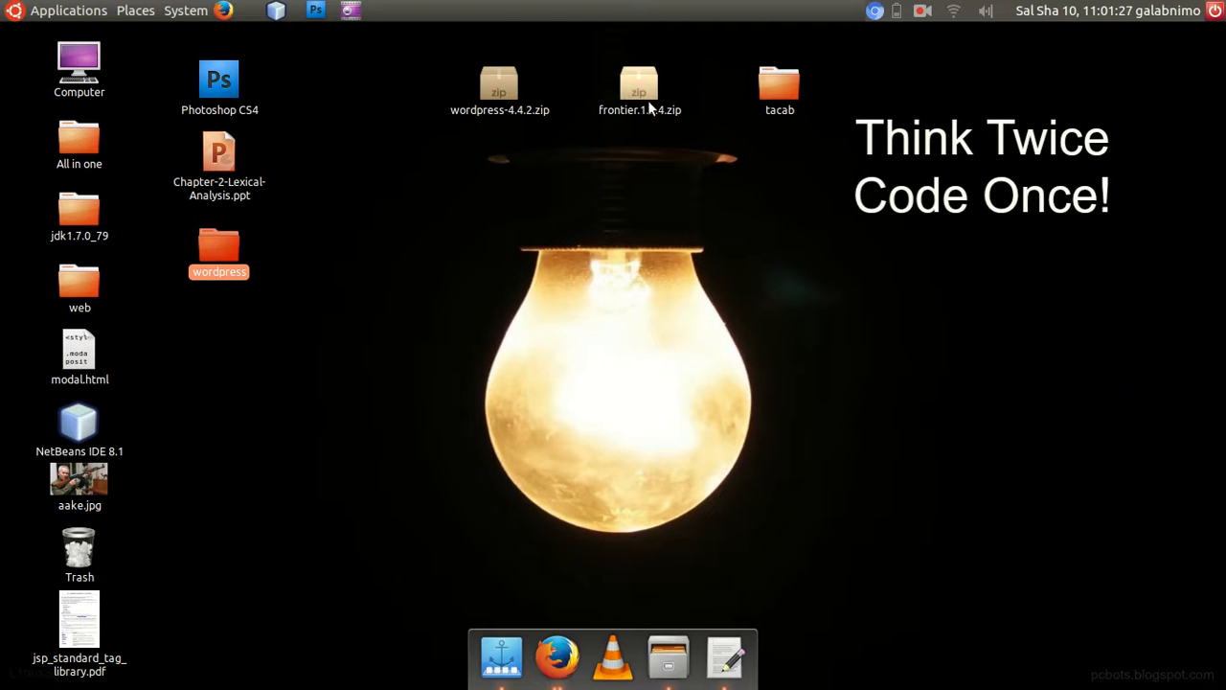
left_click_drag(625, 80, 402, 257)
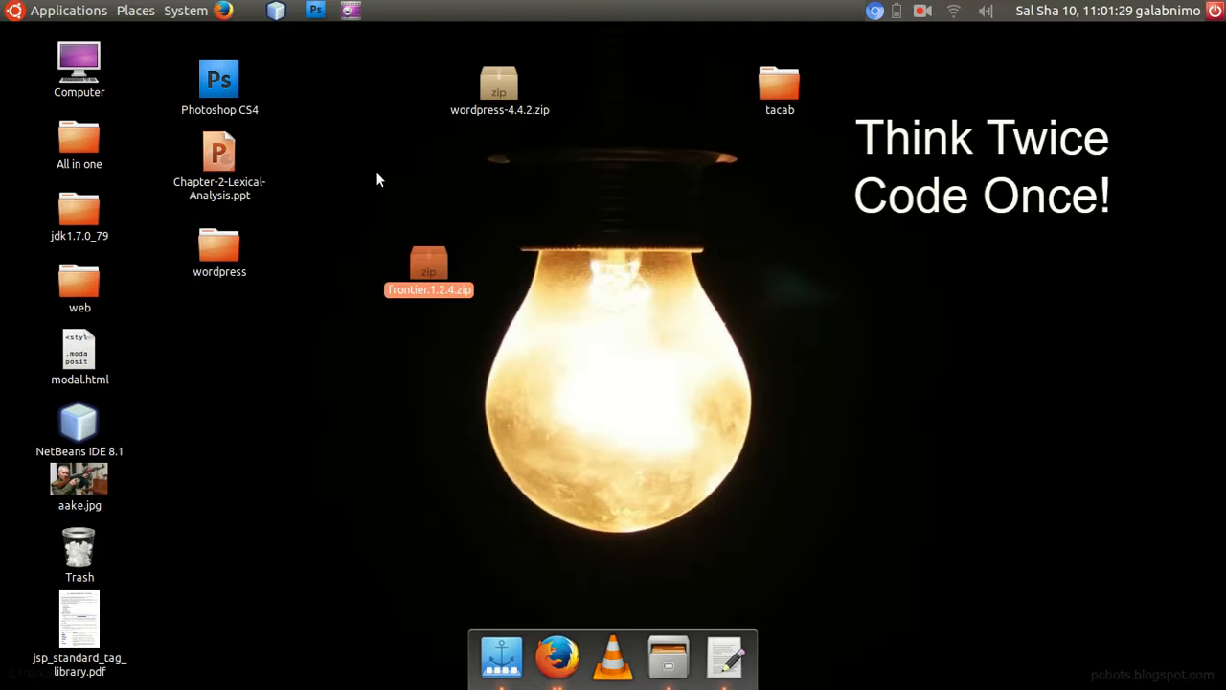
left_click(445, 215)
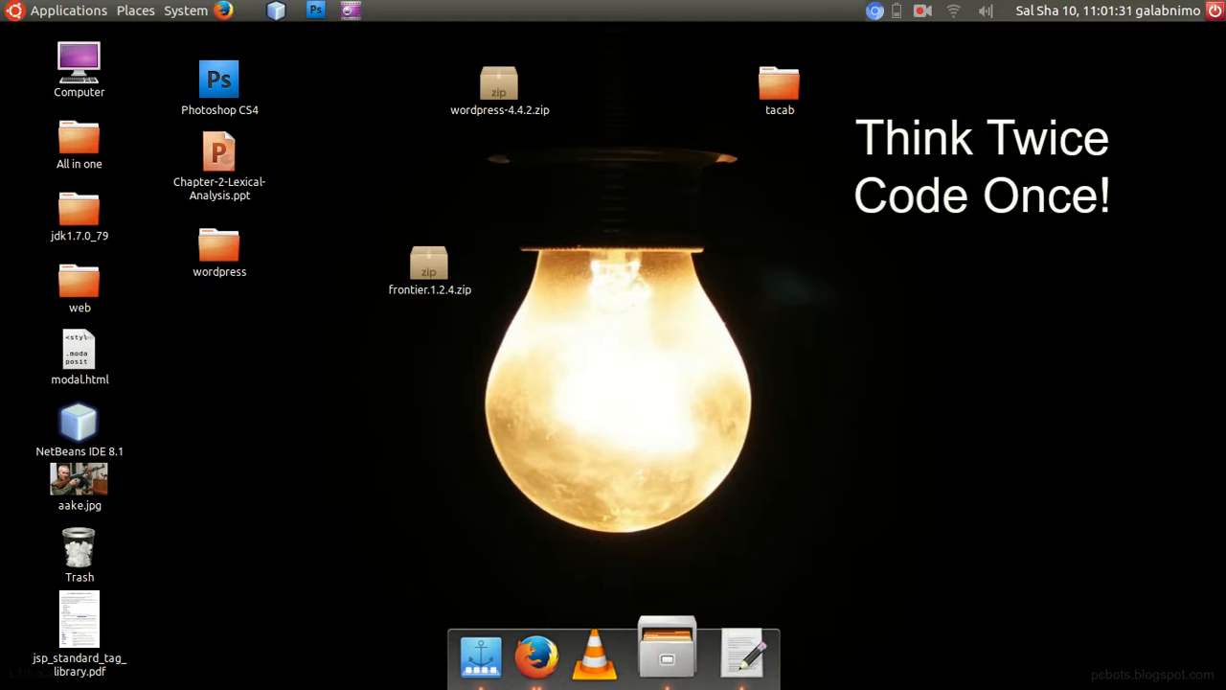
Return to the theme upload window, choose frontier.1.2.4.zip from the Desktop, and try to install it.
left_click(533, 655)
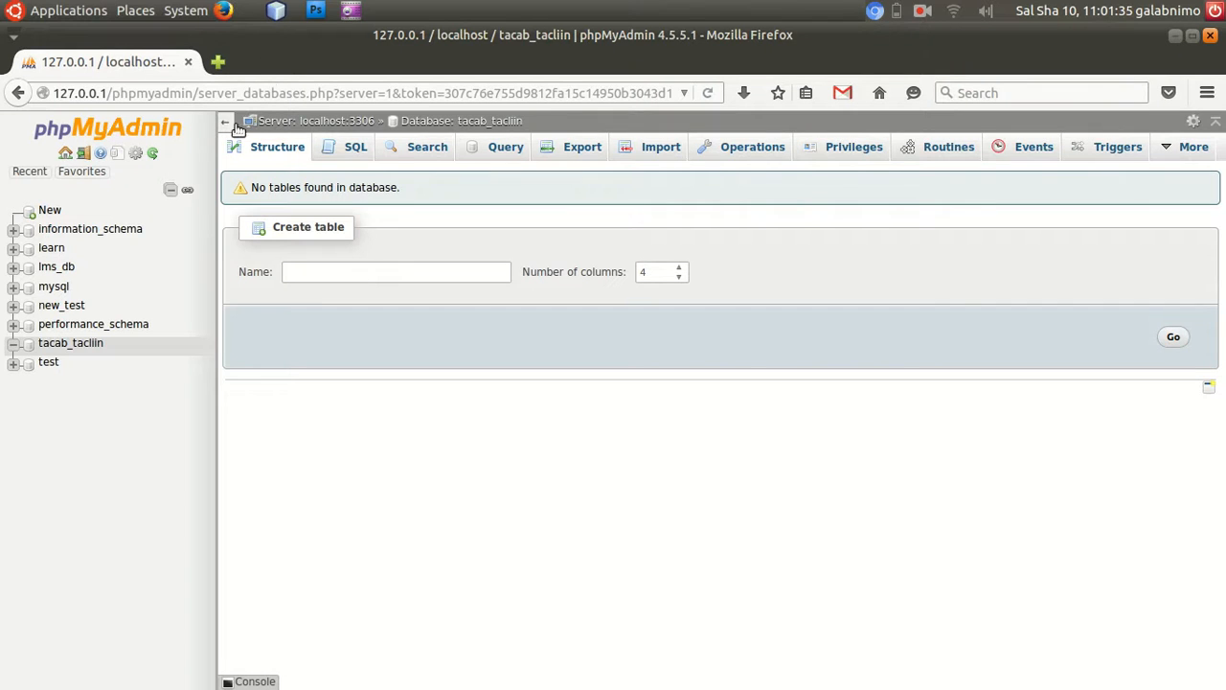
left_click(538, 670)
left_click(538, 670)
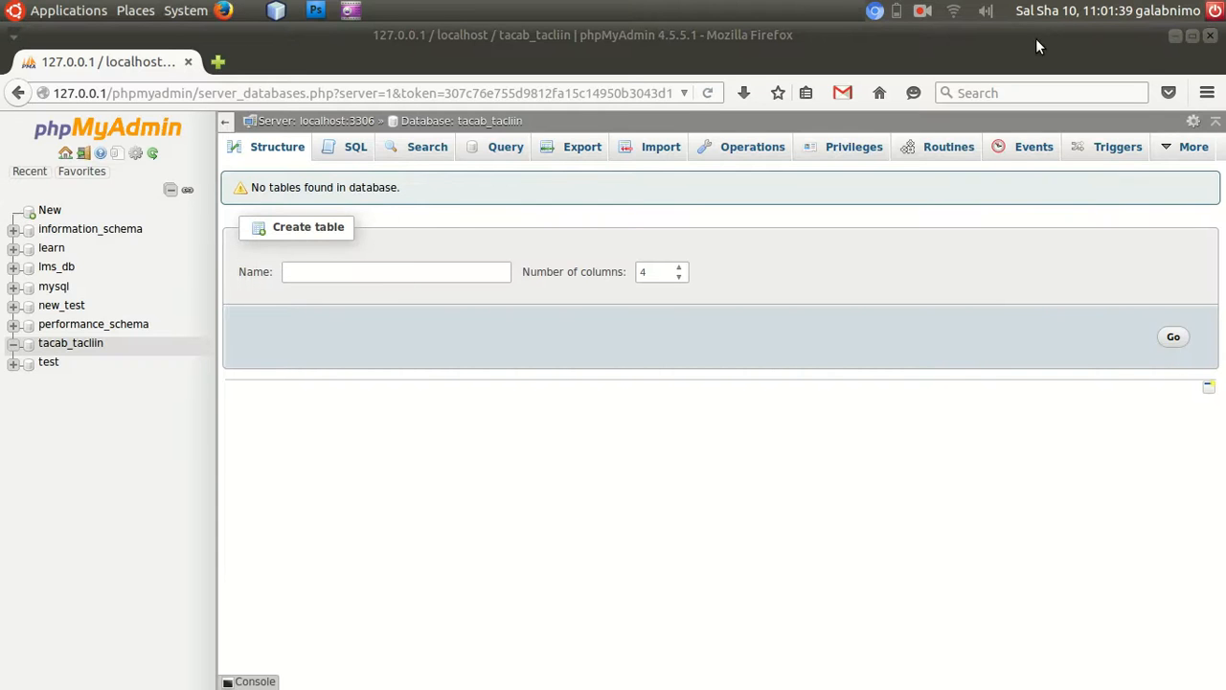
left_click(1172, 36)
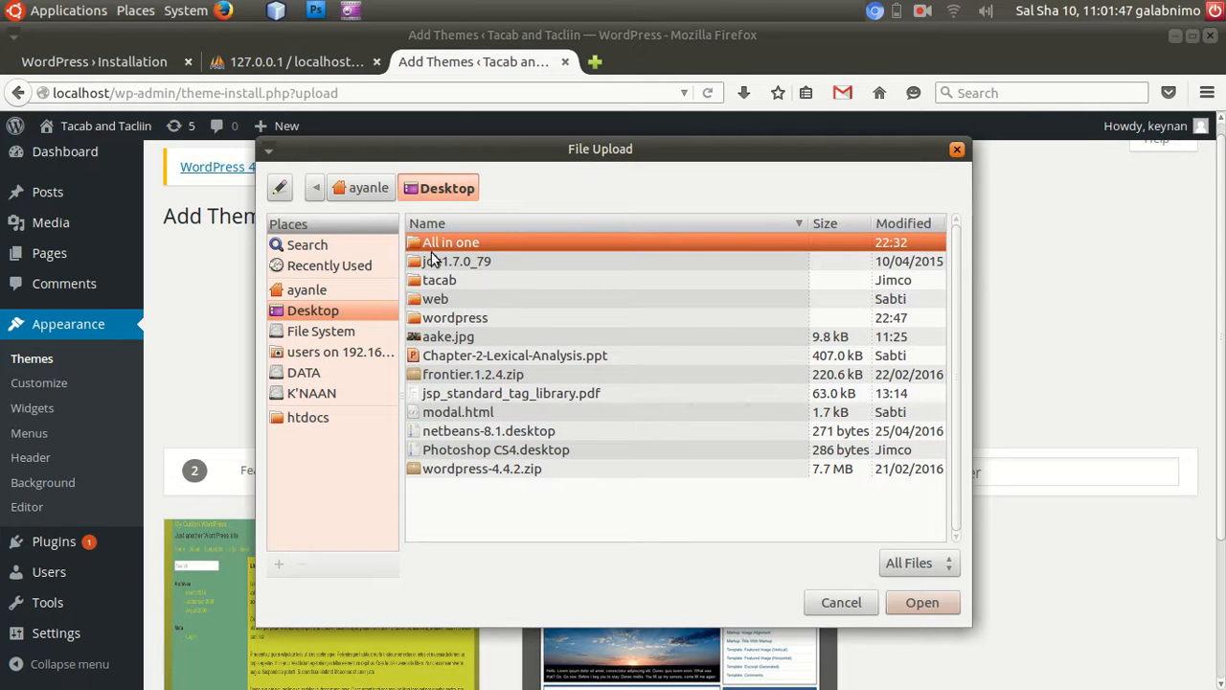
left_click(441, 376)
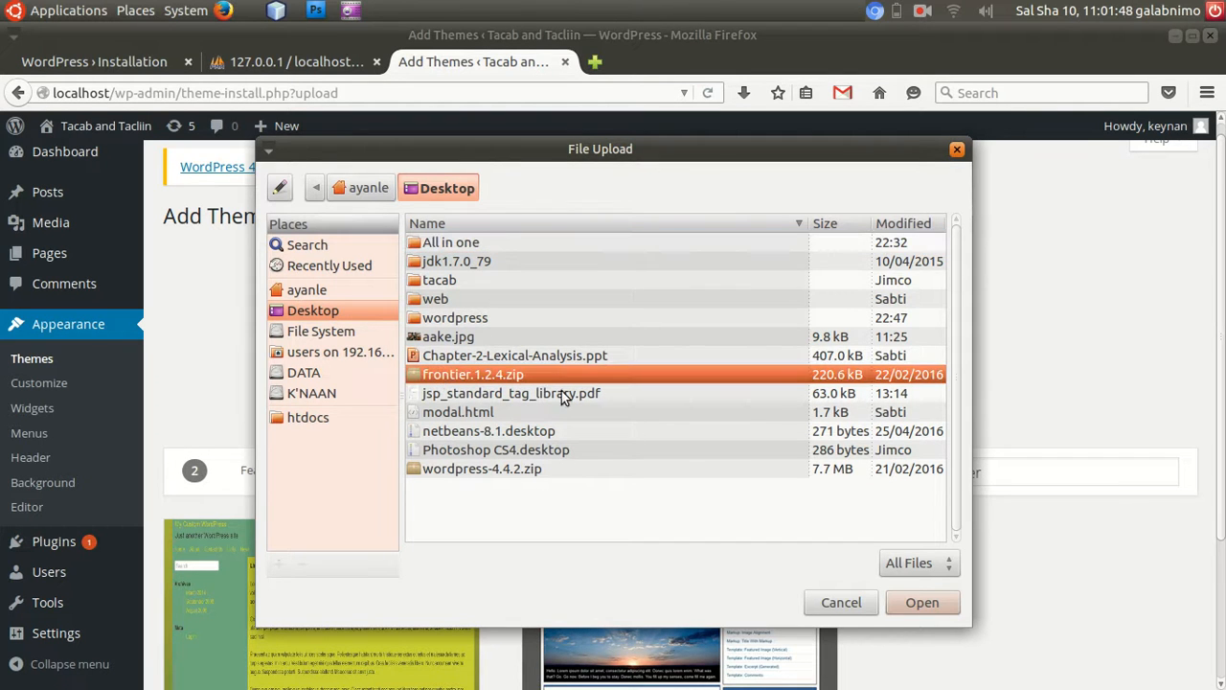
left_click(922, 604)
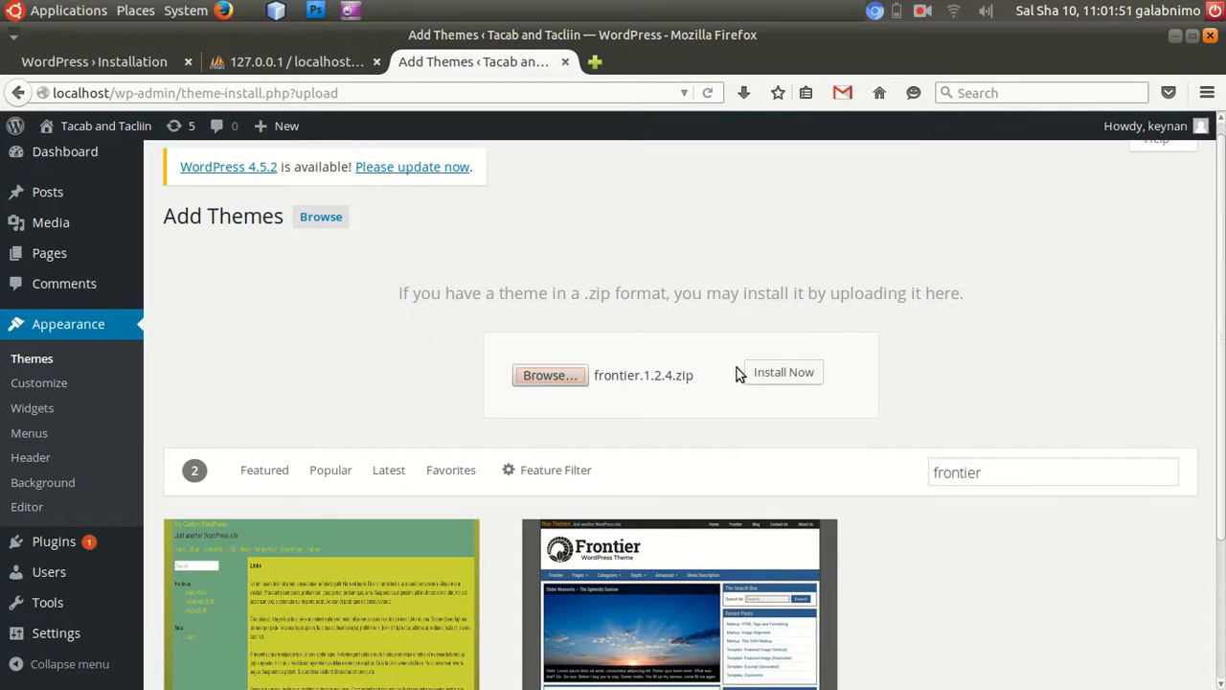
left_click(775, 376)
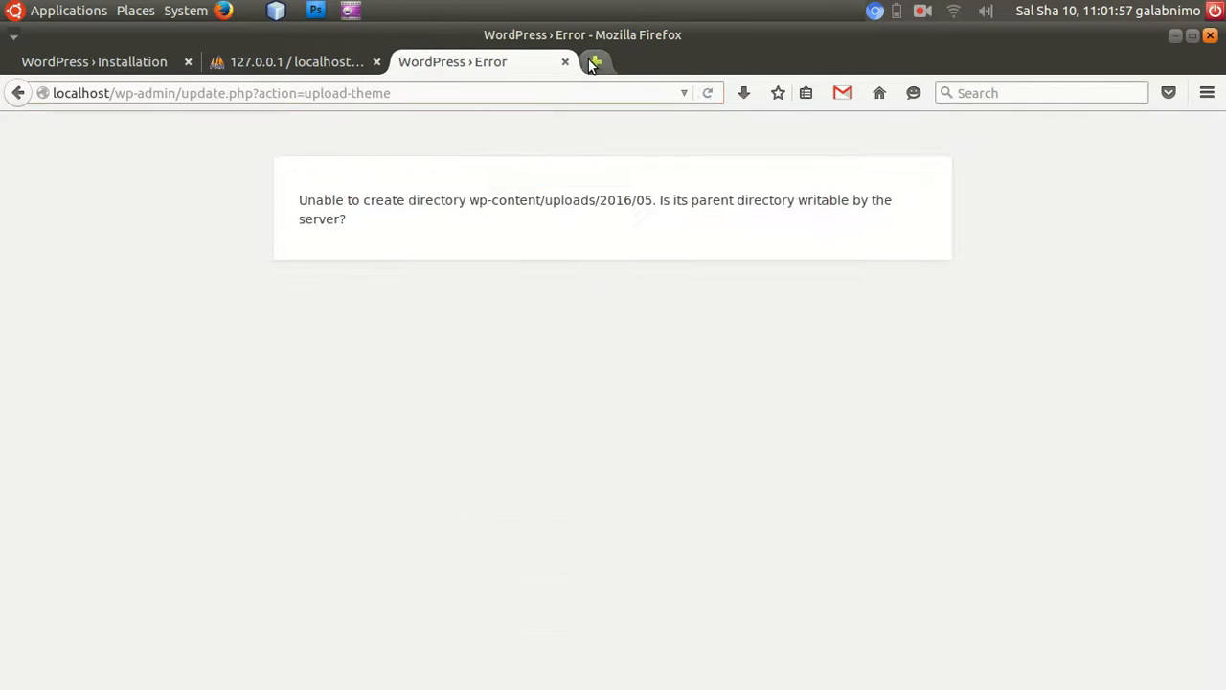
Open a blank browser tab beside the upload error page and check frontier.1.2.4.zip on the desktop before returning to the browser.
left_click(594, 61)
left_click(470, 64)
left_click(1175, 35)
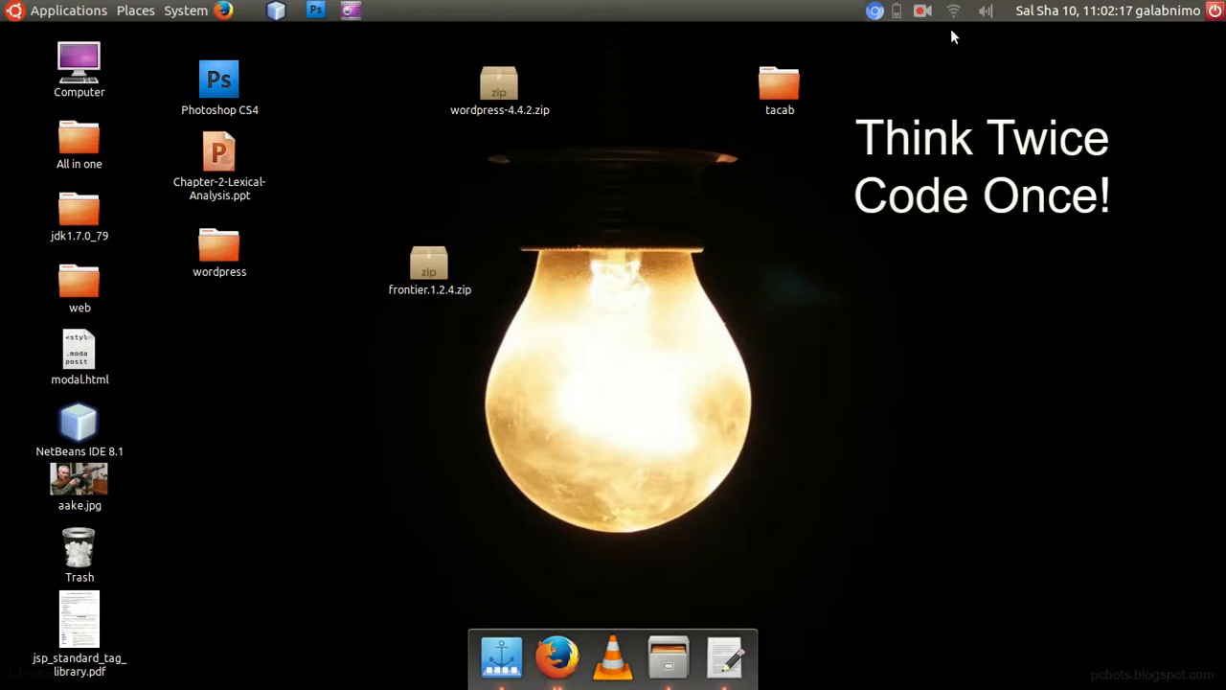
right_click(420, 260)
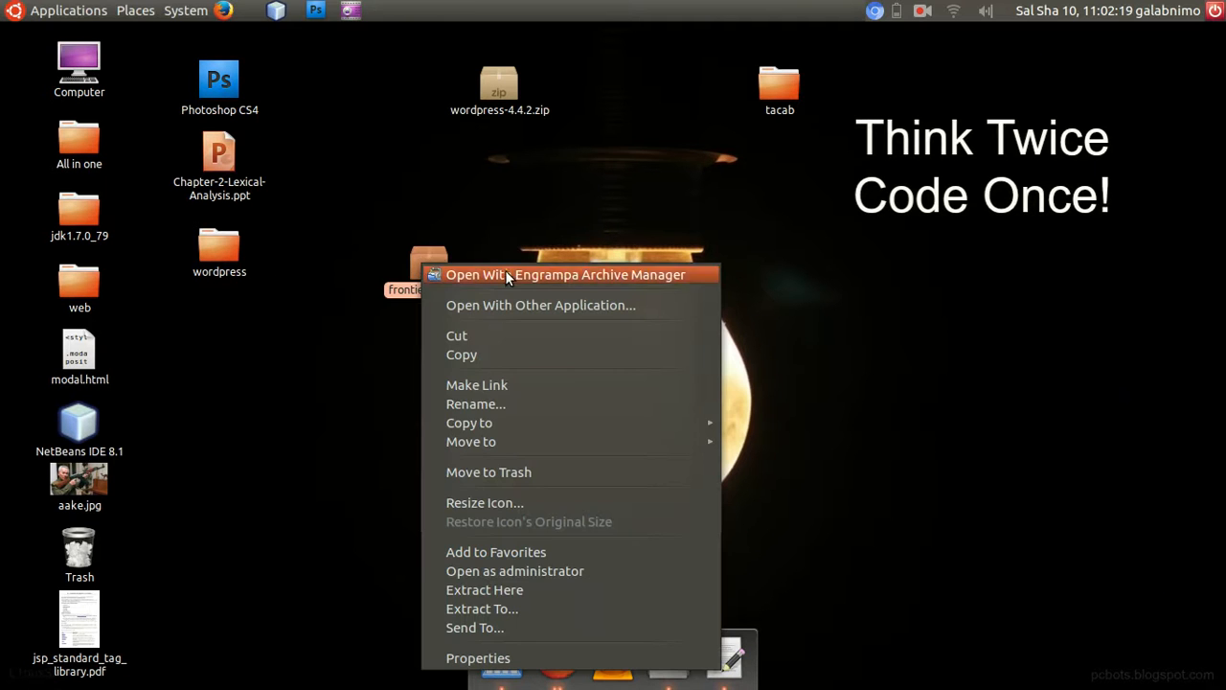
left_click(319, 243)
left_click(565, 645)
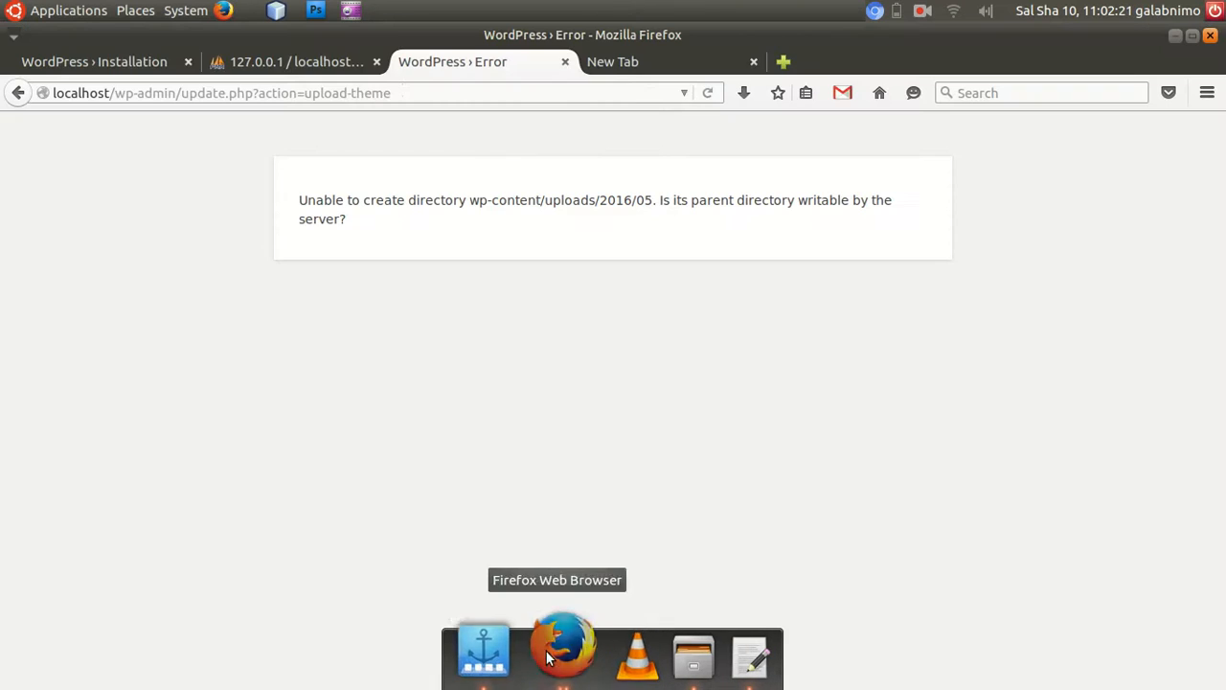
Leave the failed theme upload and open the list of installed themes in the WordPress admin.
left_click(331, 64)
left_click(497, 71)
left_click(19, 93)
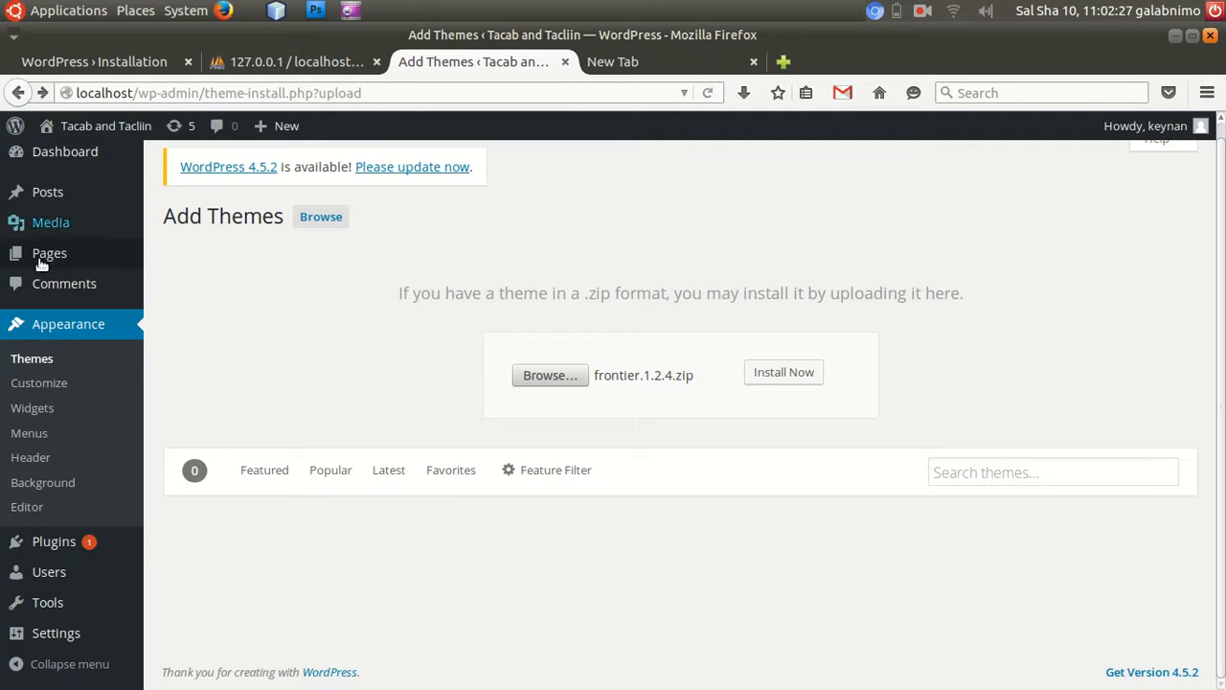
left_click(43, 361)
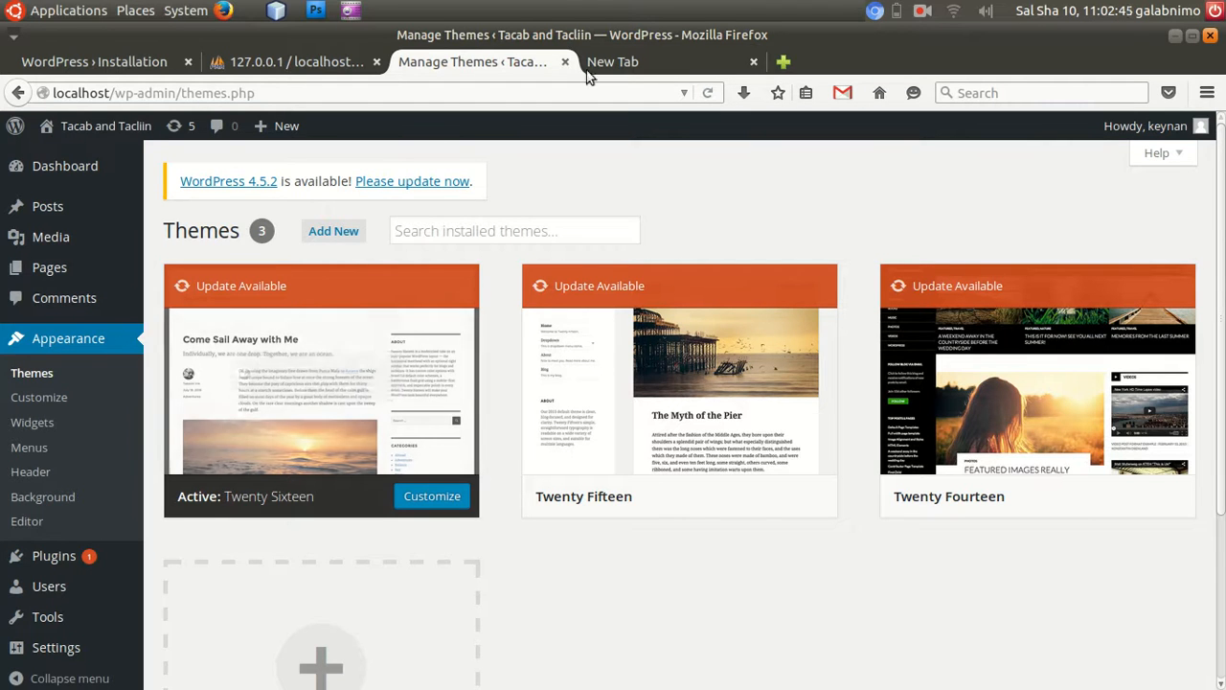
Reveal the desktop and extract frontier.1.2.4.zip in place on it.
left_click(1176, 35)
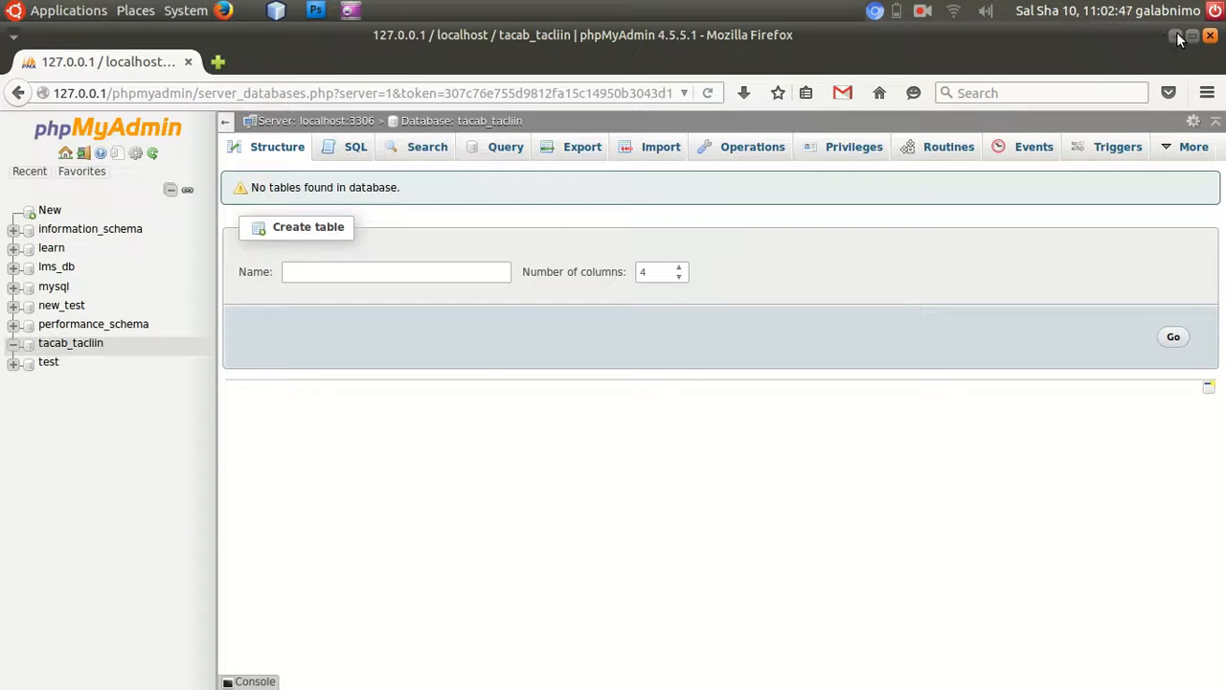
left_click(1174, 34)
right_click(416, 258)
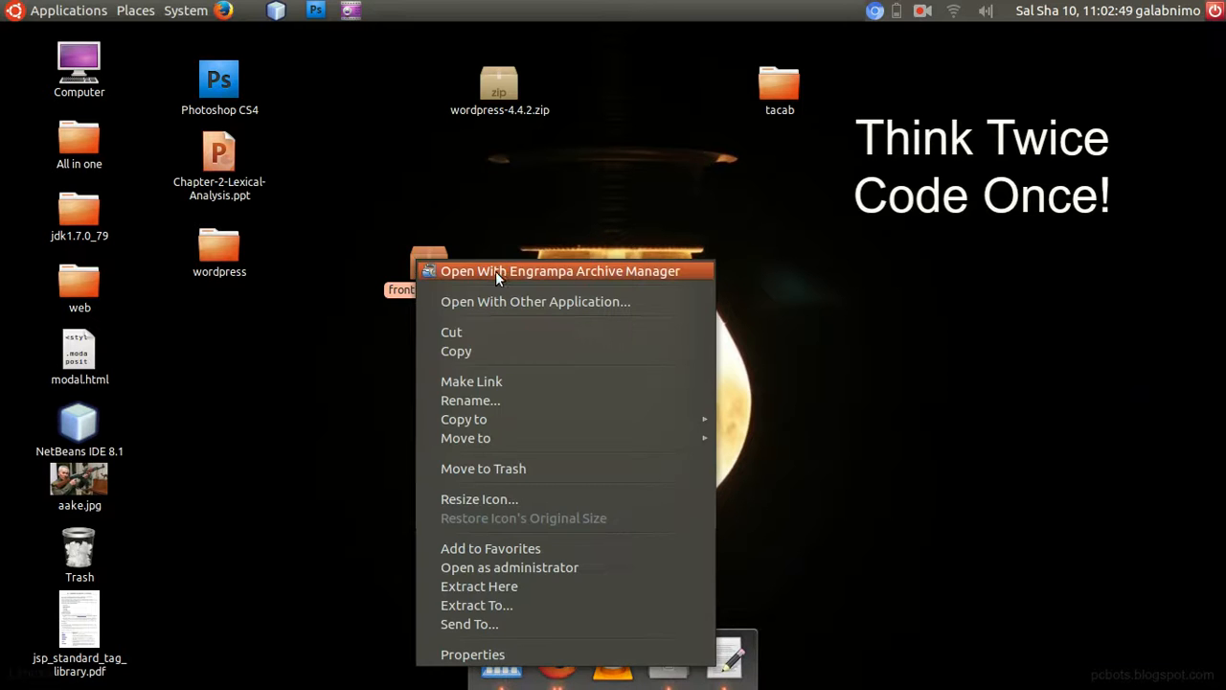
left_click(512, 586)
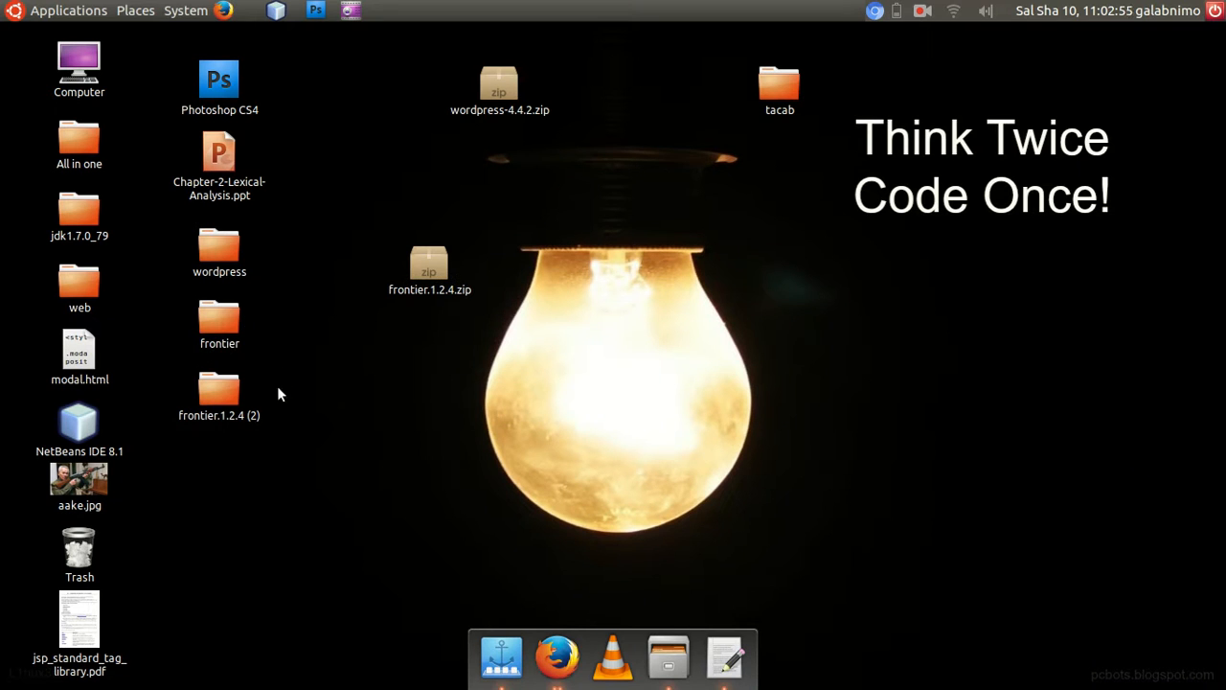
Look through the contents of the extracted frontier folder and close its window.
double_click(220, 316)
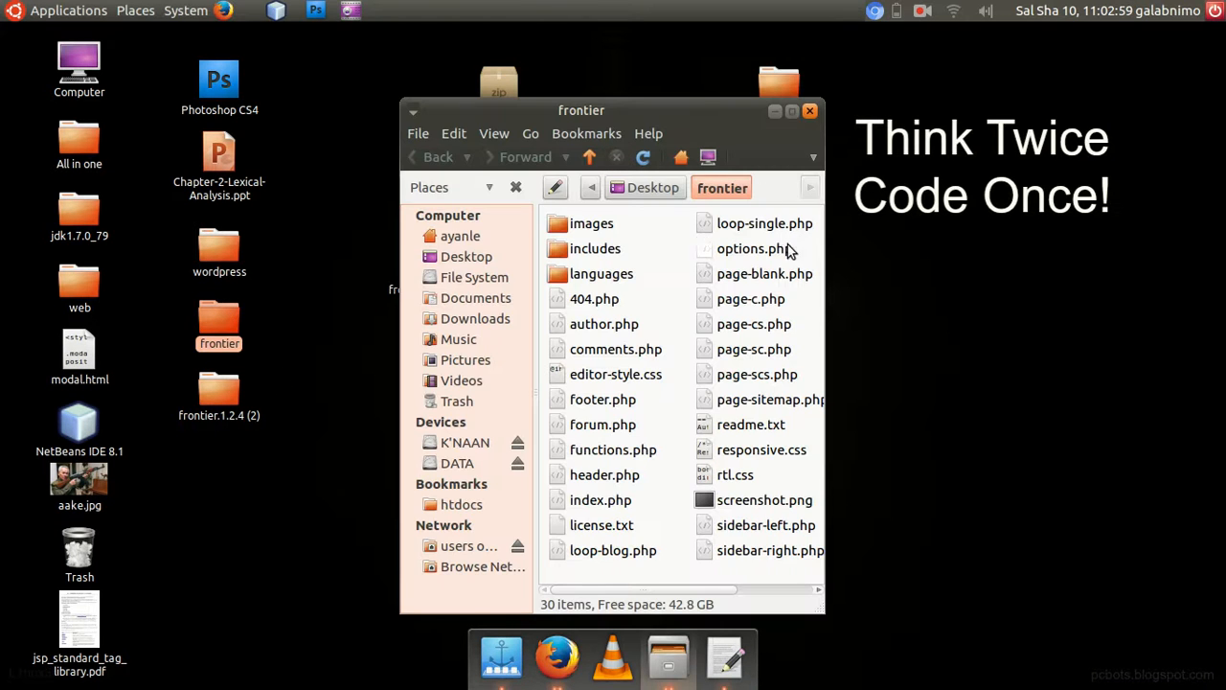
left_click(825, 303)
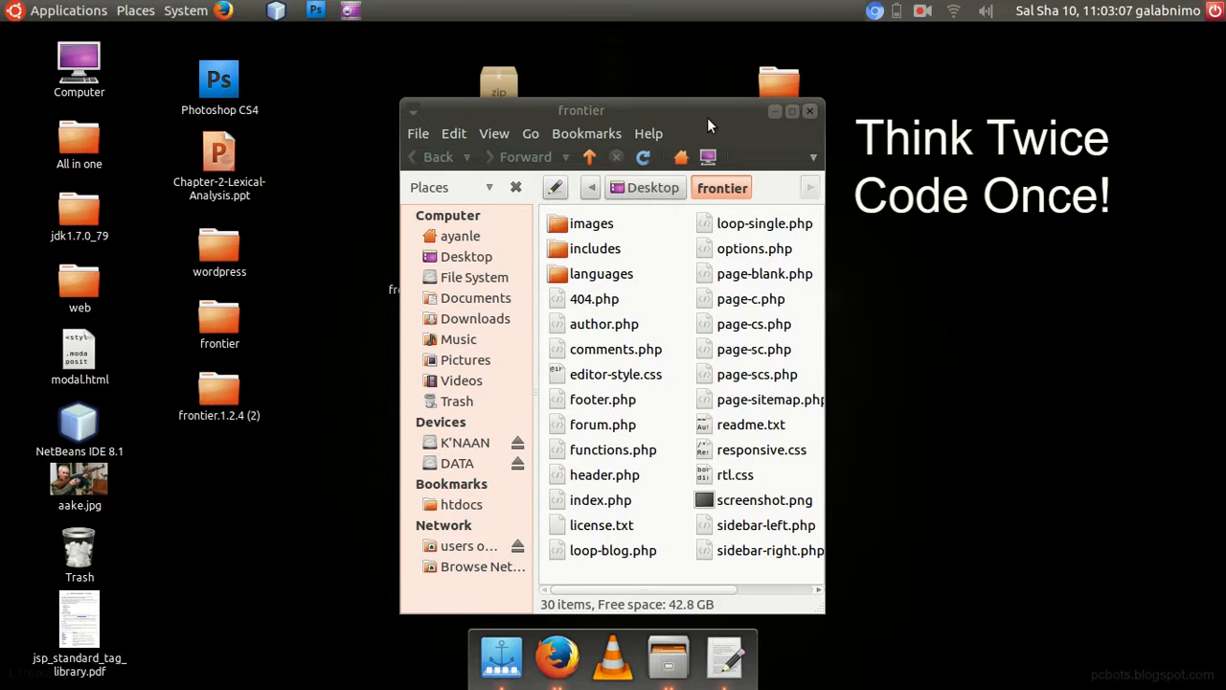
left_click(810, 110)
Copy the extracted frontier folder and bring up the file system root in a maximized file manager window.
right_click(198, 313)
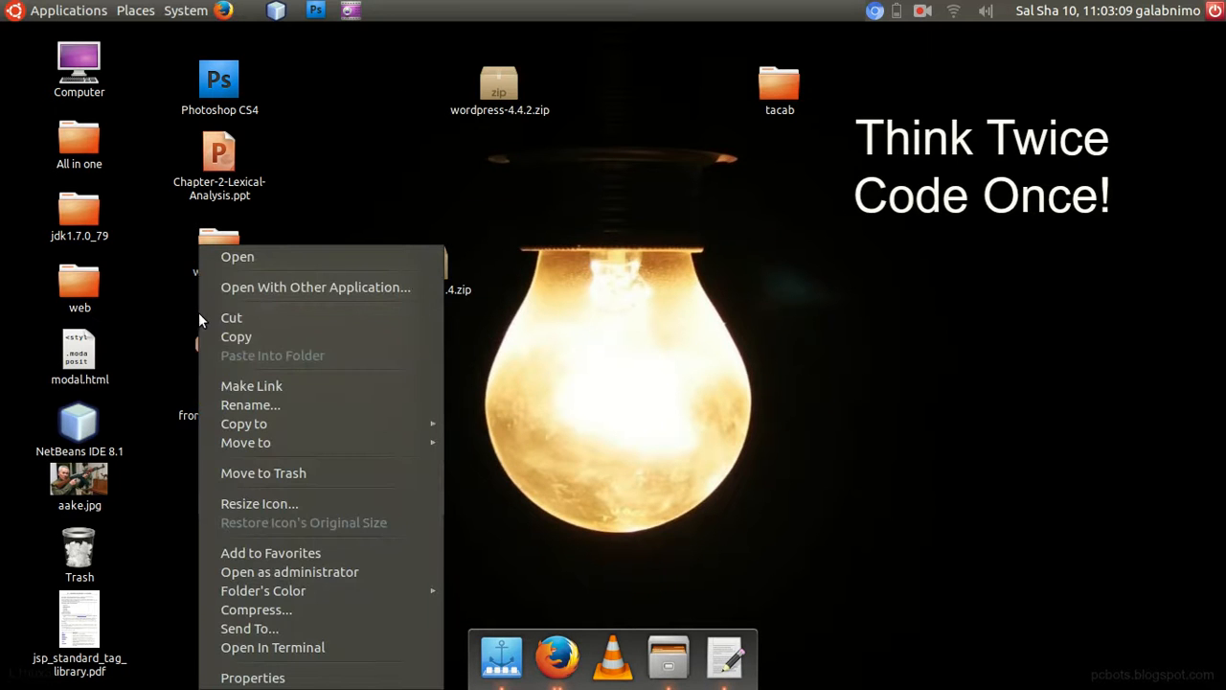
left_click(254, 336)
double_click(80, 211)
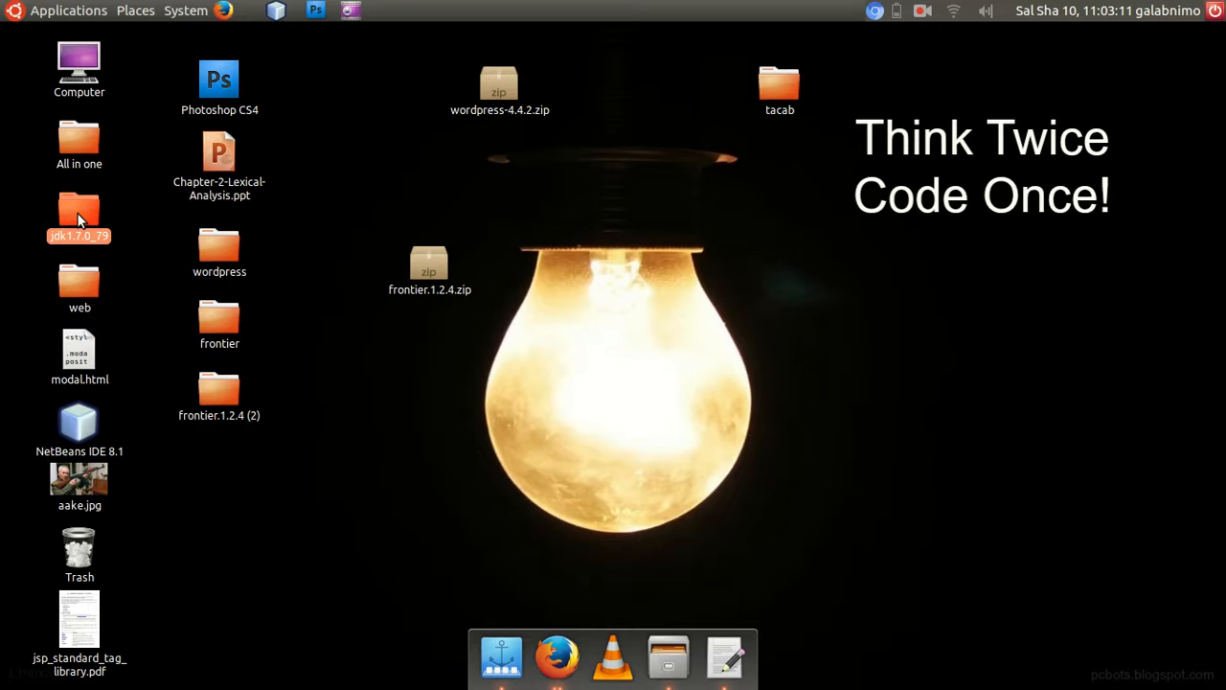
left_click(791, 110)
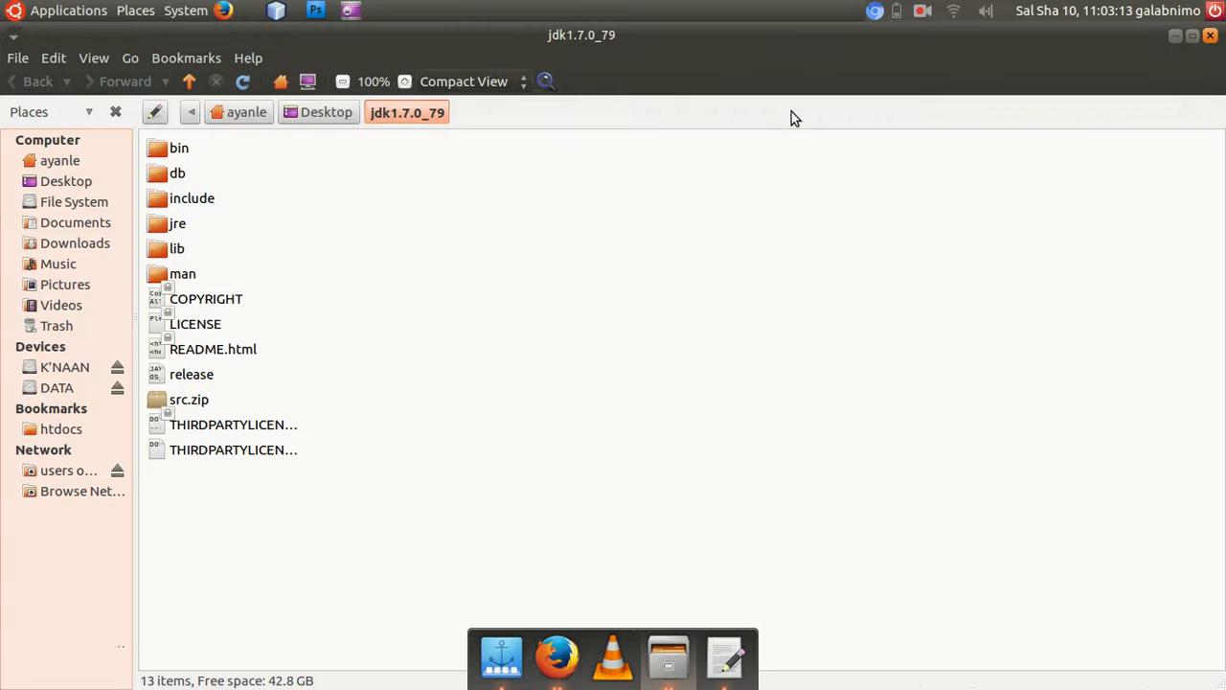
left_click(85, 201)
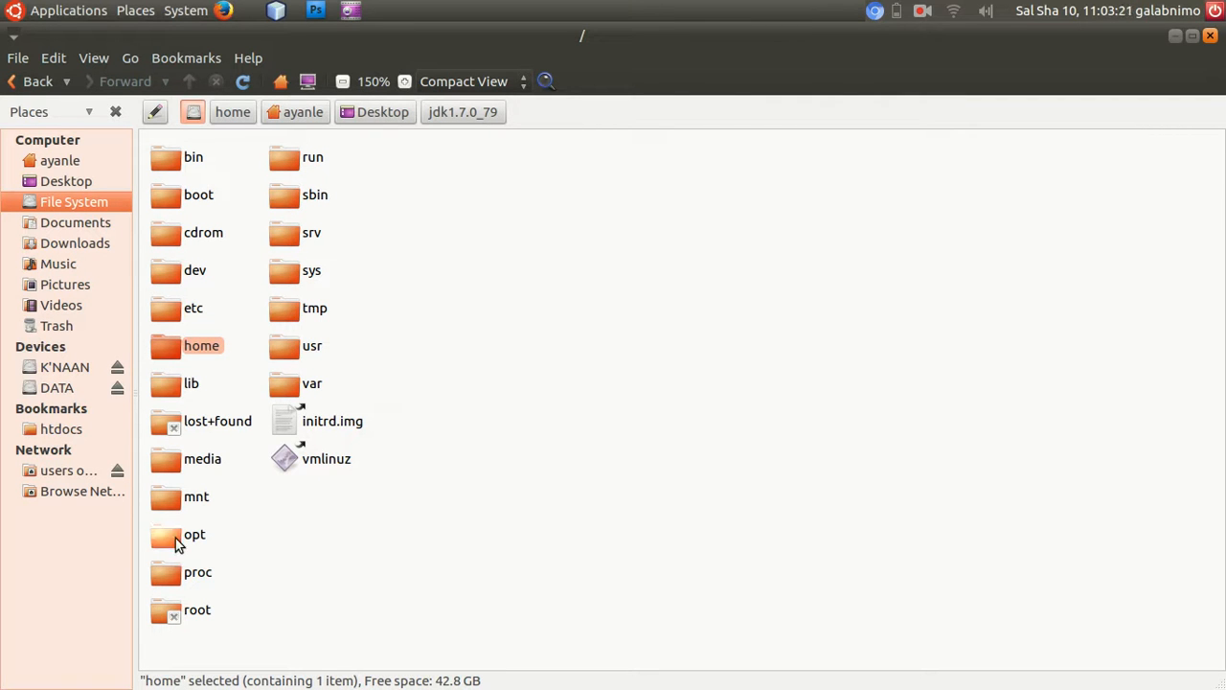
Open the web server's document folder at opt/lamp/apache2/htdocs.
double_click(203, 534)
left_click(164, 184)
double_click(164, 184)
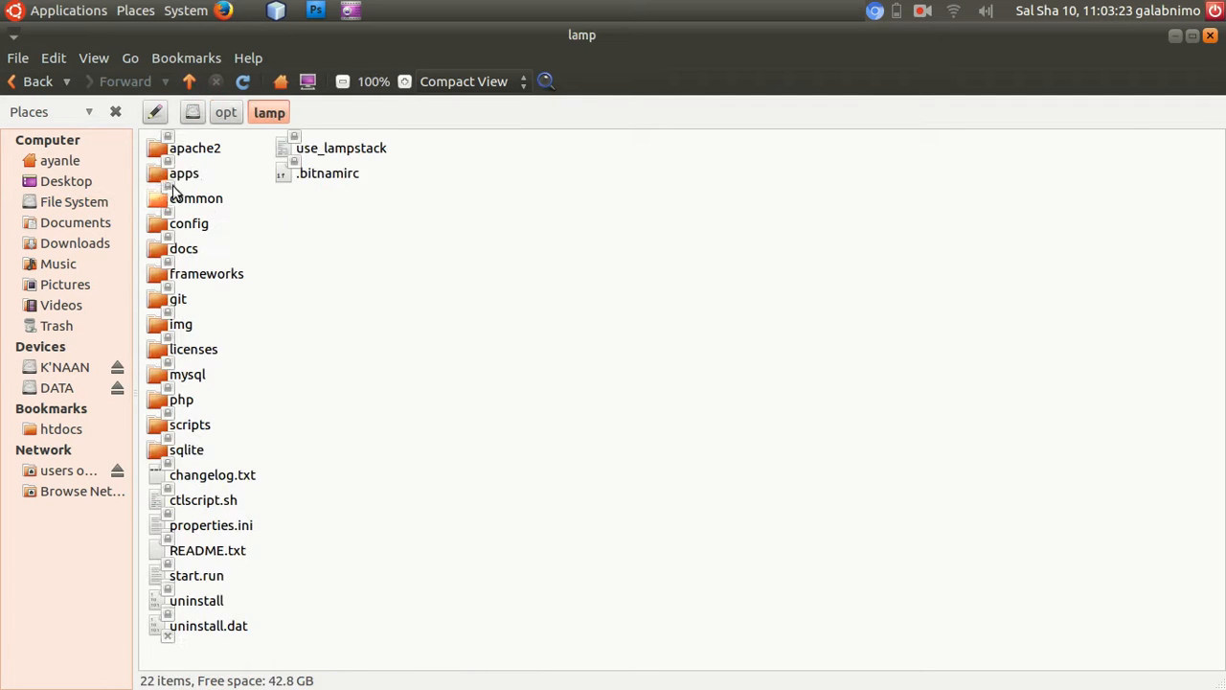
double_click(182, 143)
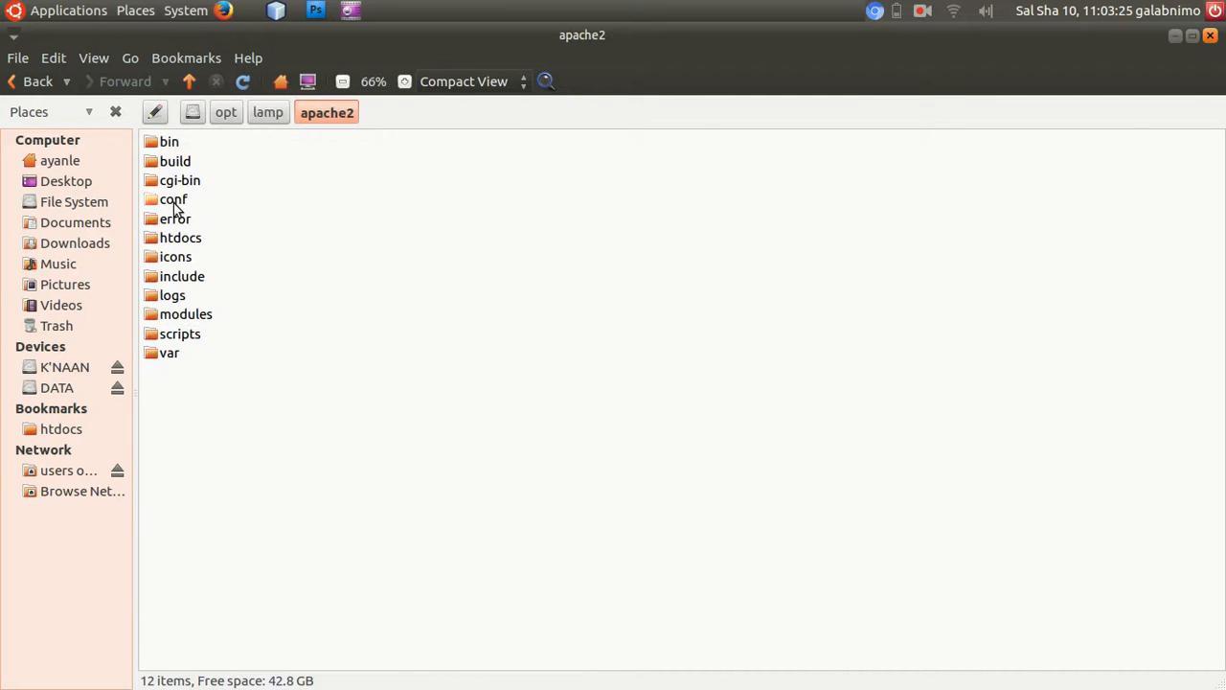
double_click(181, 238)
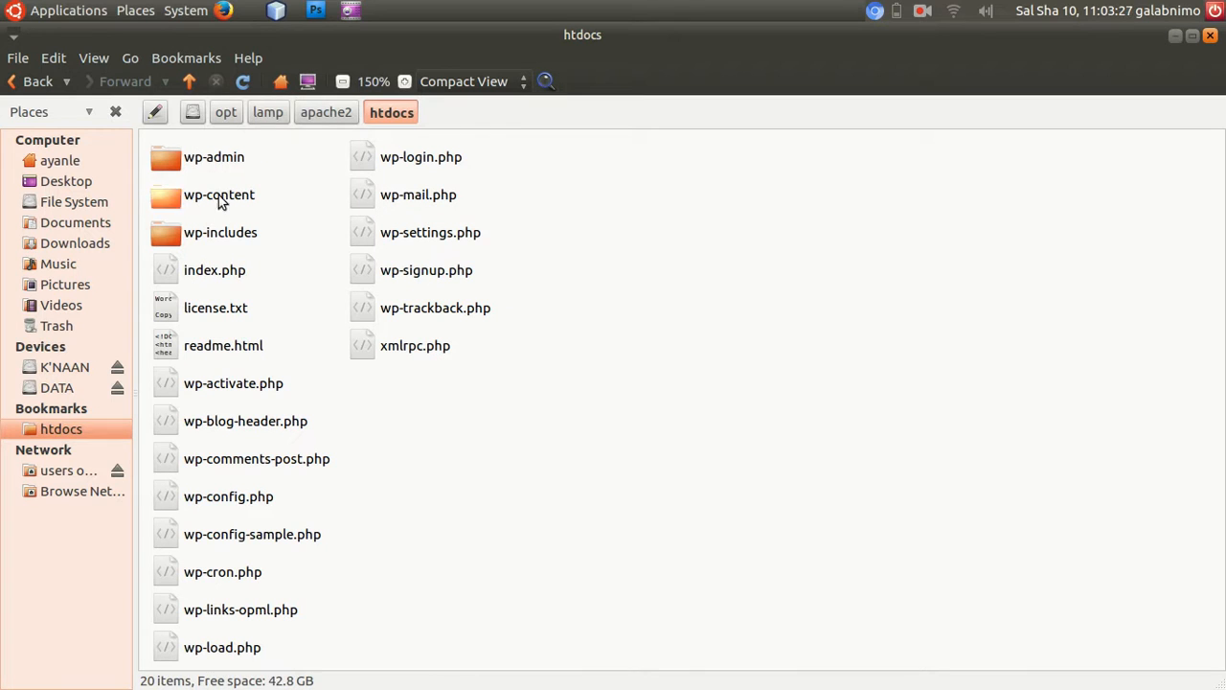
Go to the themes folder inside wp-content and delete its three default theme folders and index.php.
left_click(213, 161)
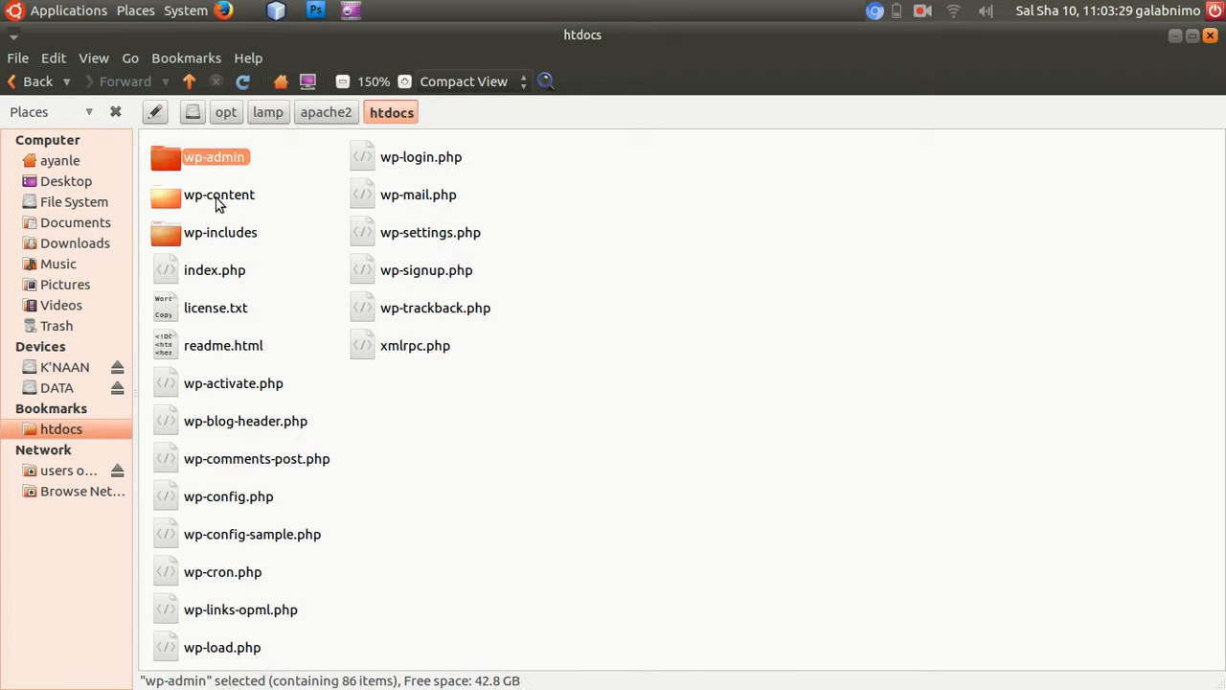
double_click(216, 201)
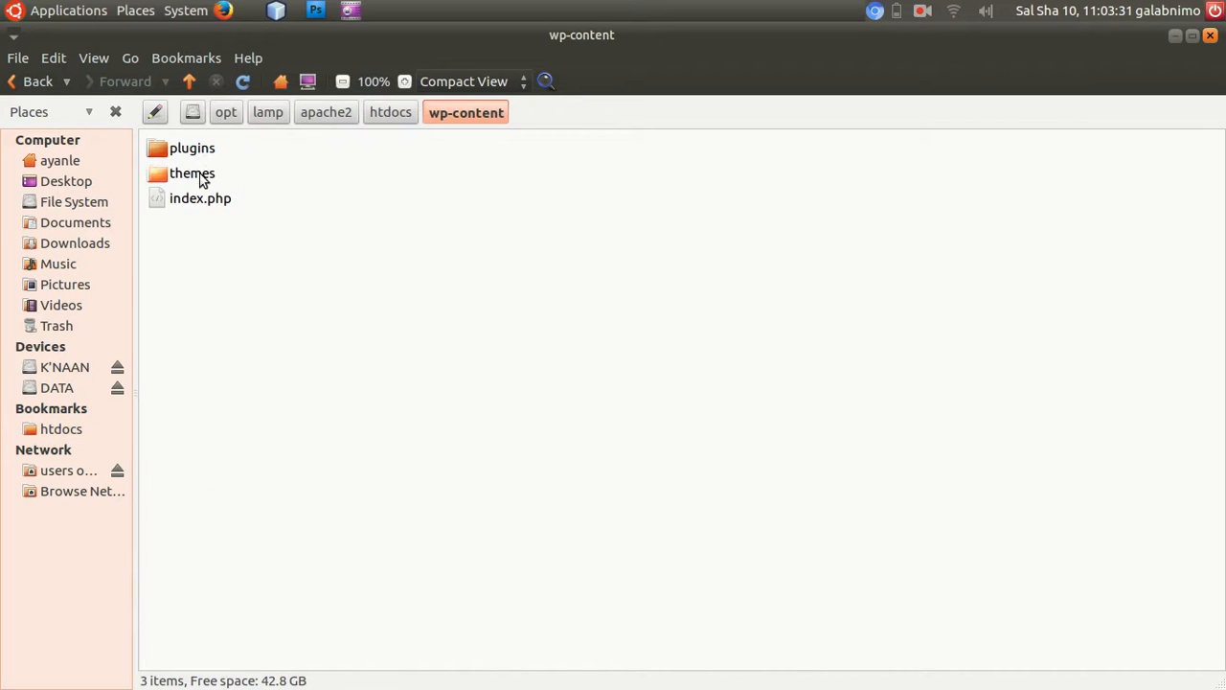
double_click(204, 174)
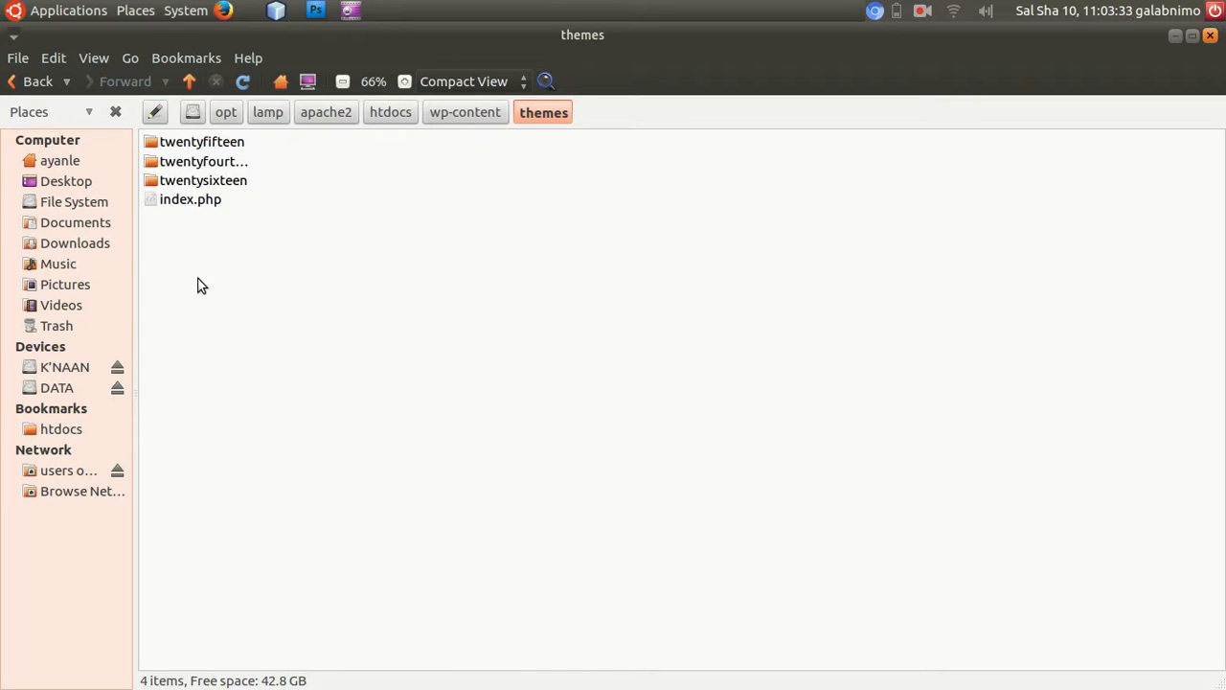
left_click_drag(217, 337, 231, 144)
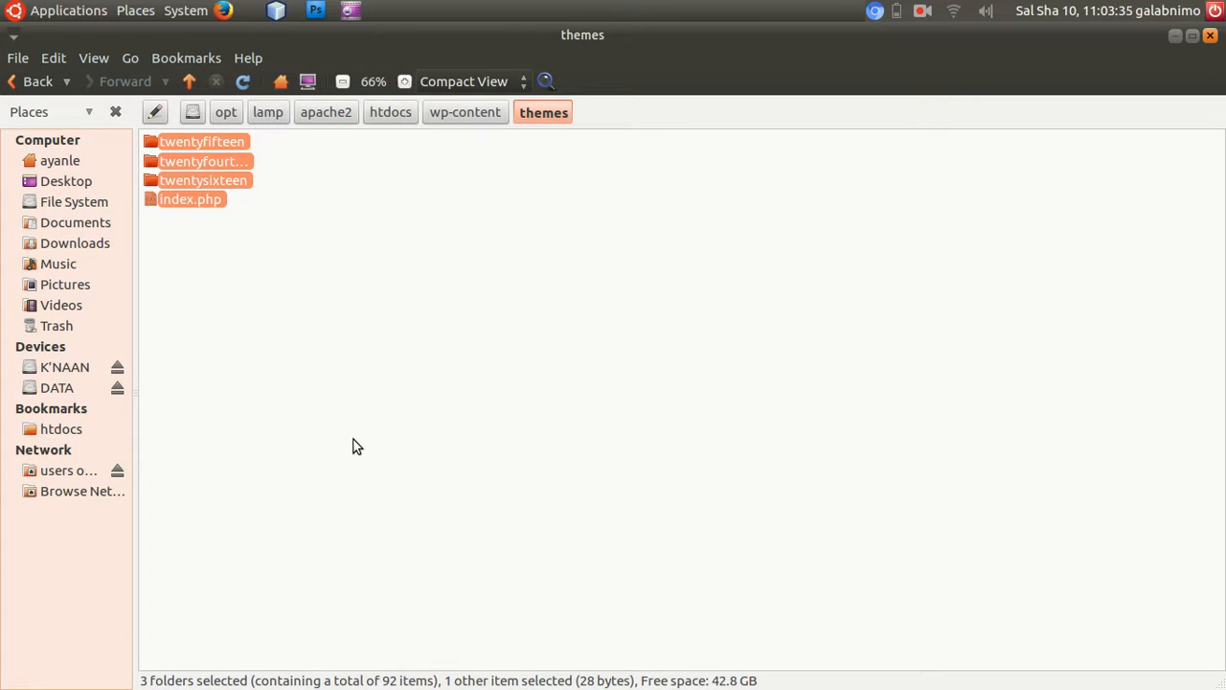
key("Delete")
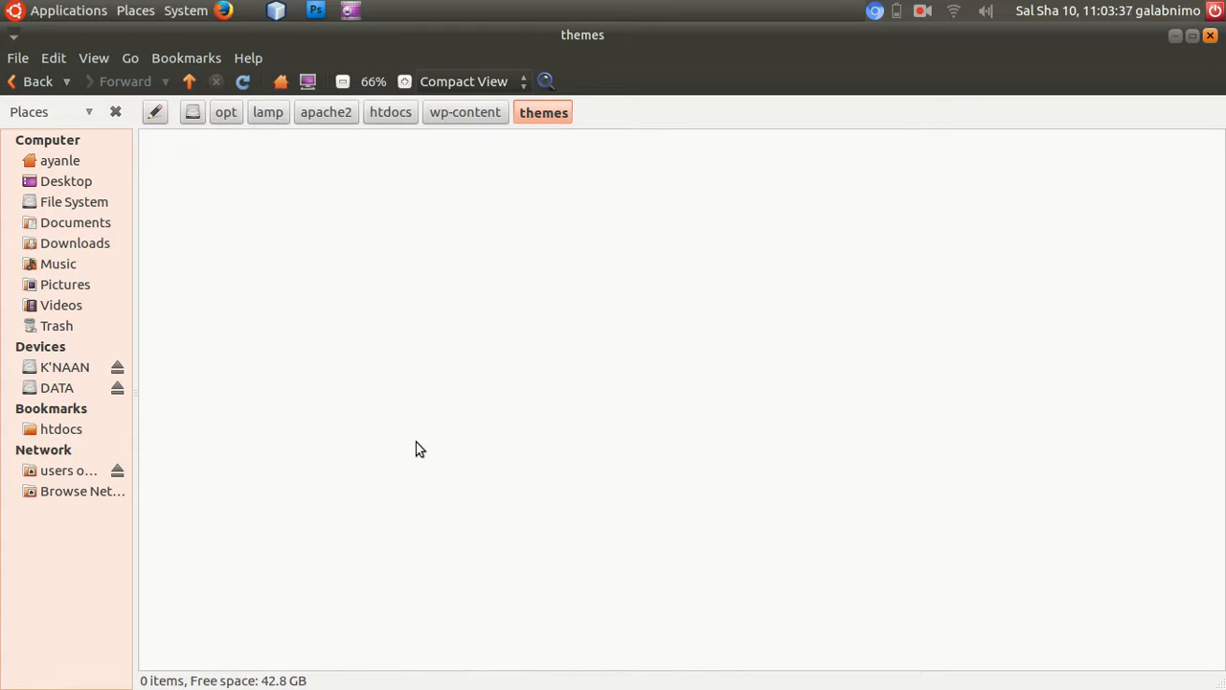
Switch to the main Firefox window and load 127.0.0.1 in the blank tab to check the site's front page.
mouse_move(559, 671)
left_click(559, 646)
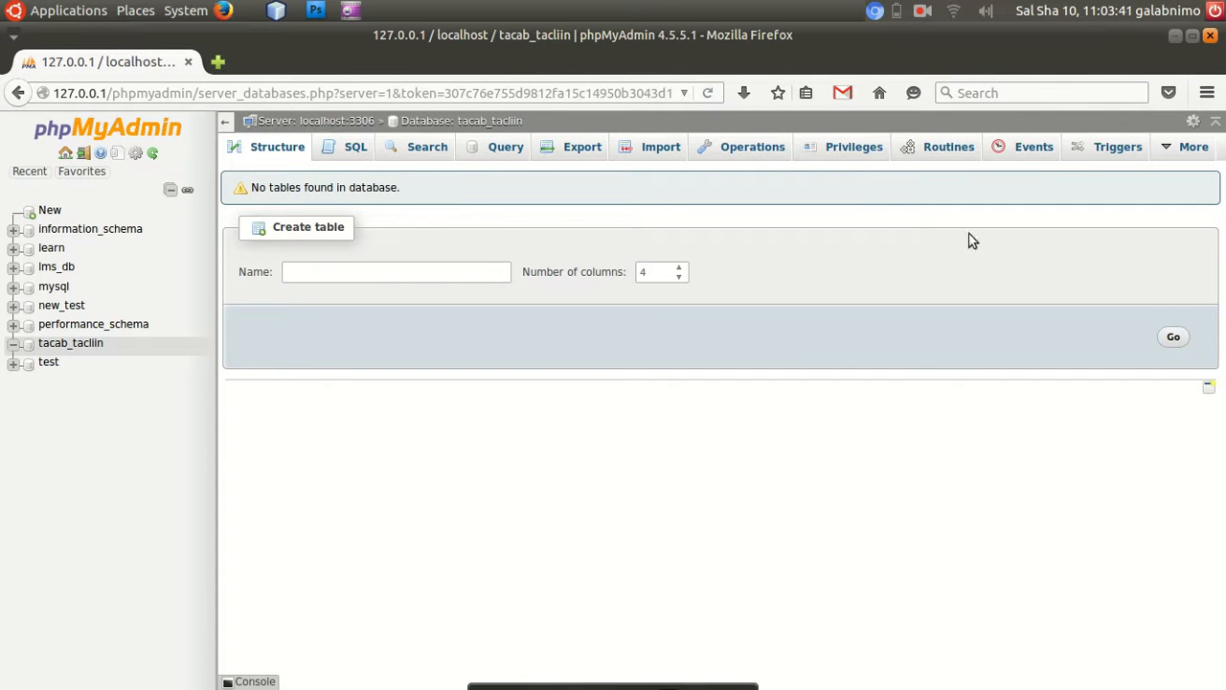
left_click(1172, 36)
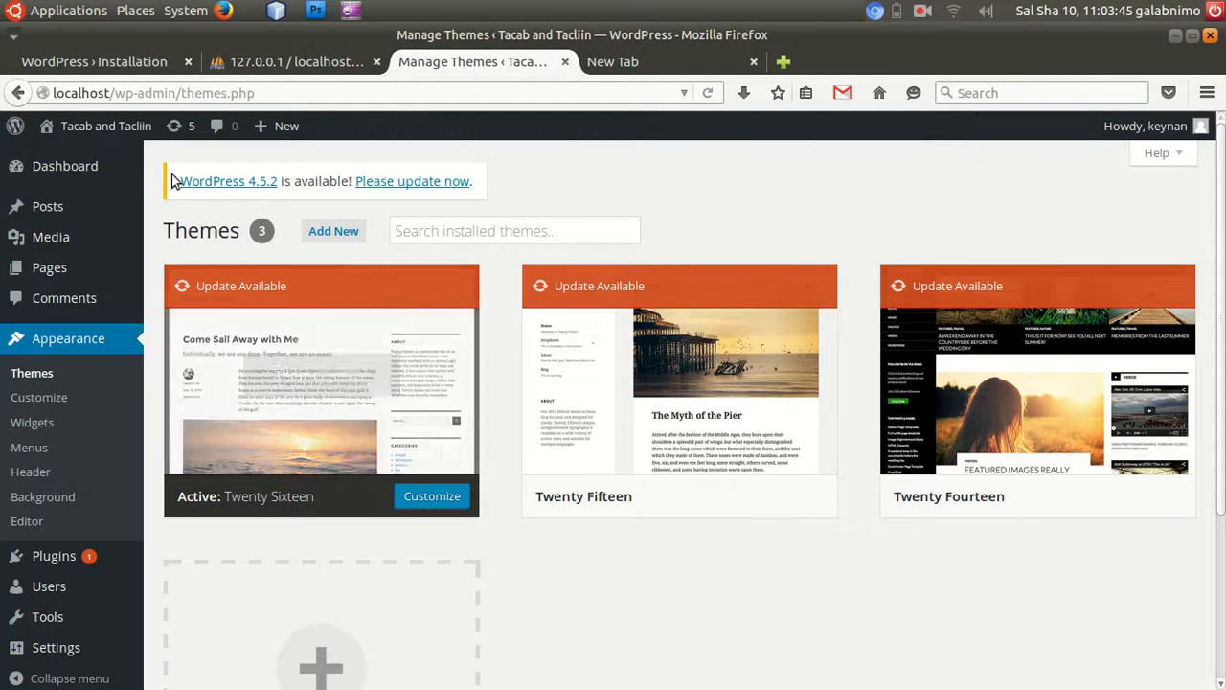
left_click(625, 69)
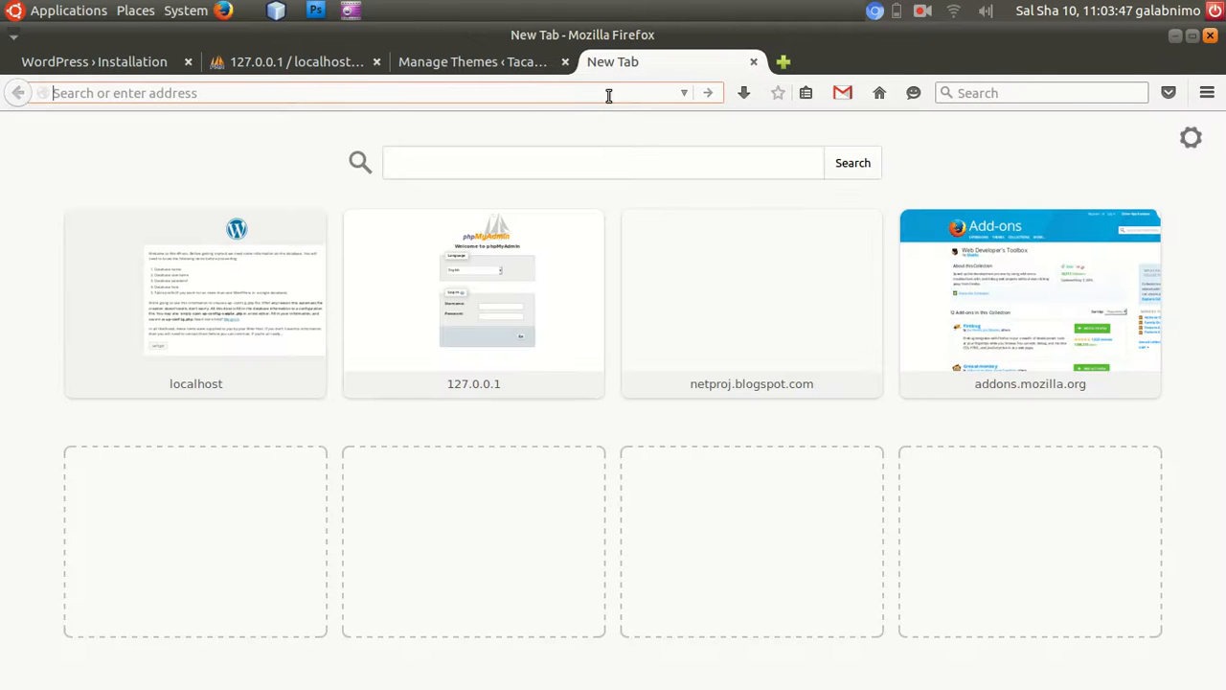
type("127.0.0.1/")
key("Return")
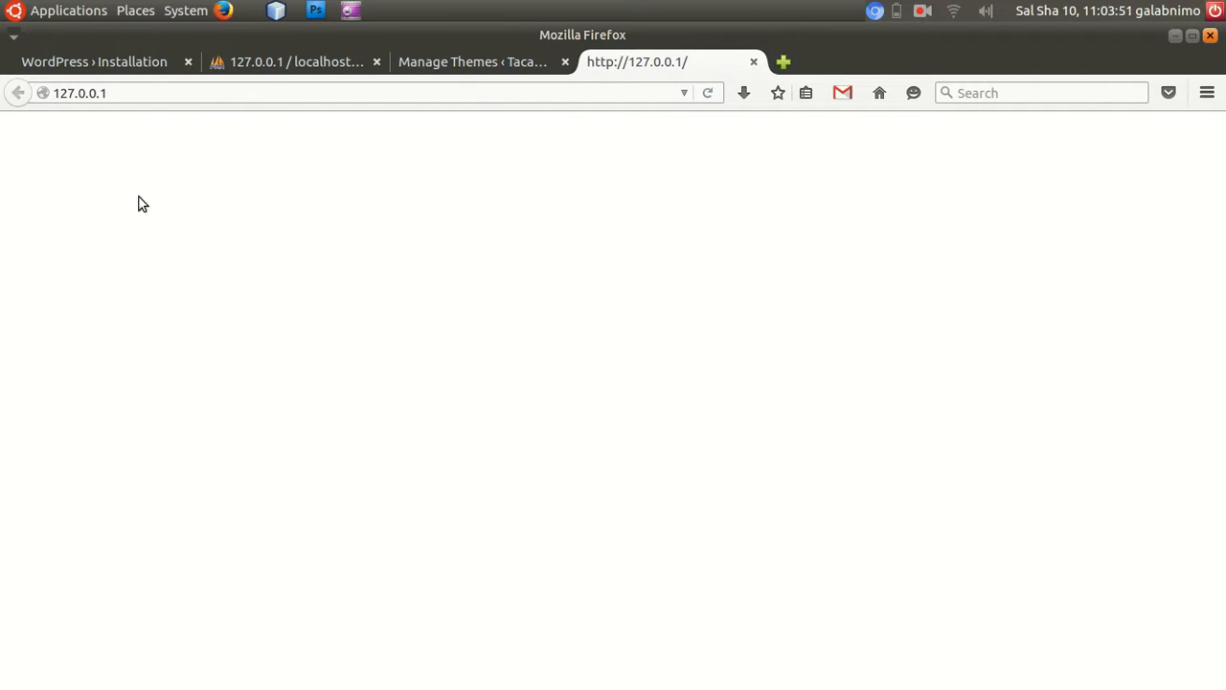
Load localhost in the same tab to check the site's front page under that address.
key("ctrl+a")
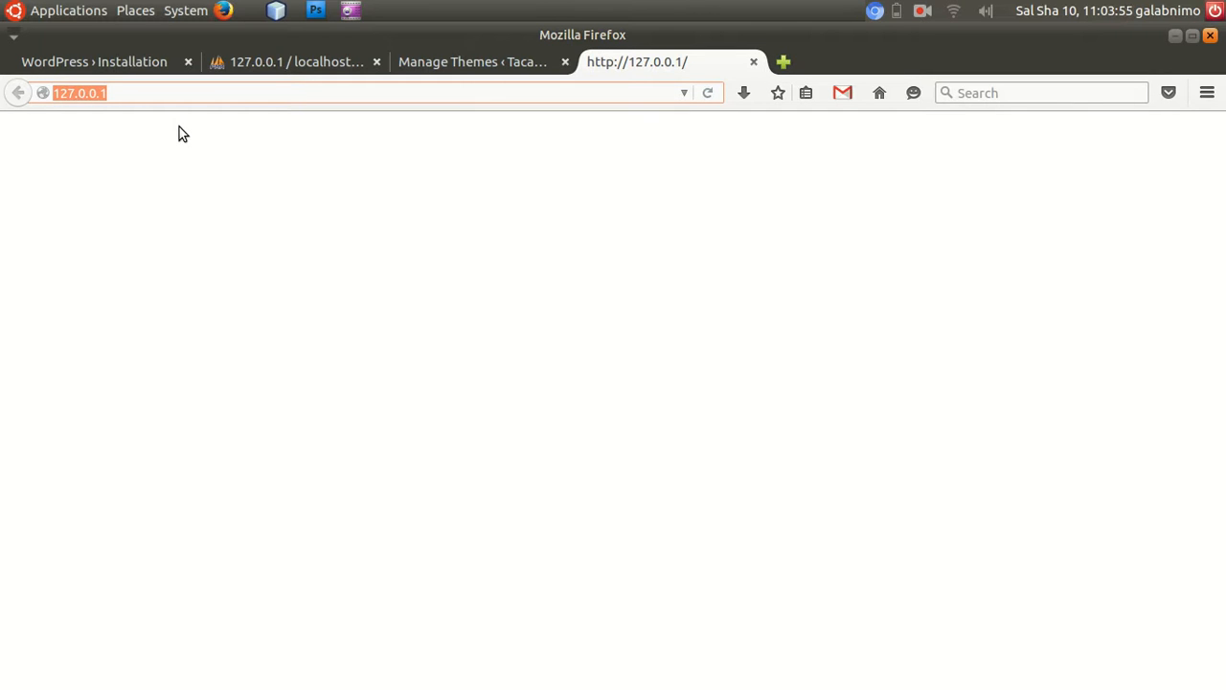
type("localhost")
key("Return")
right_click(359, 143)
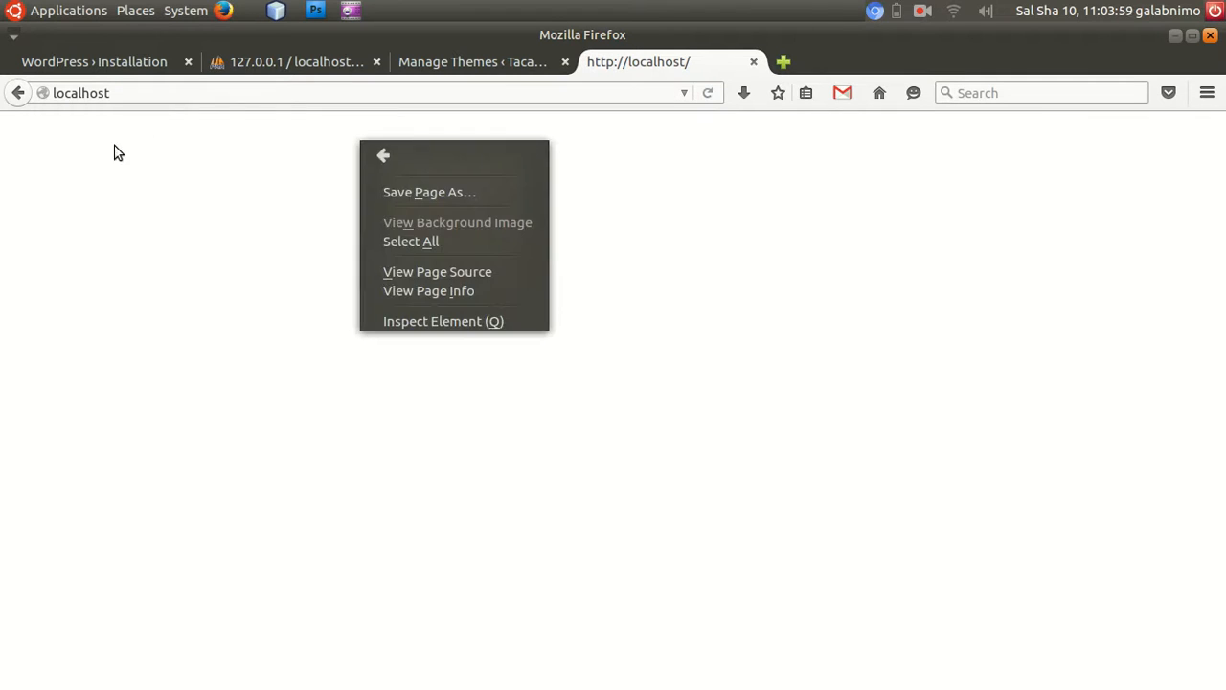
left_click(107, 258)
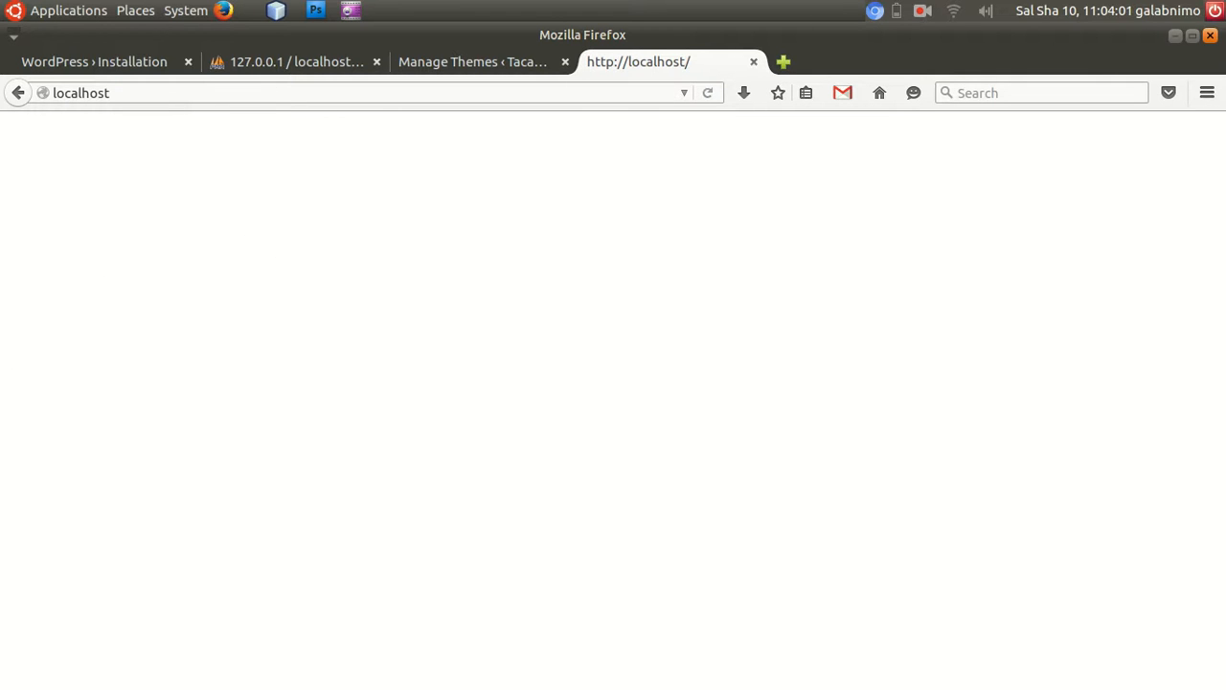
Return to the Manage Themes page and reload it to check the installed themes.
left_click(564, 642)
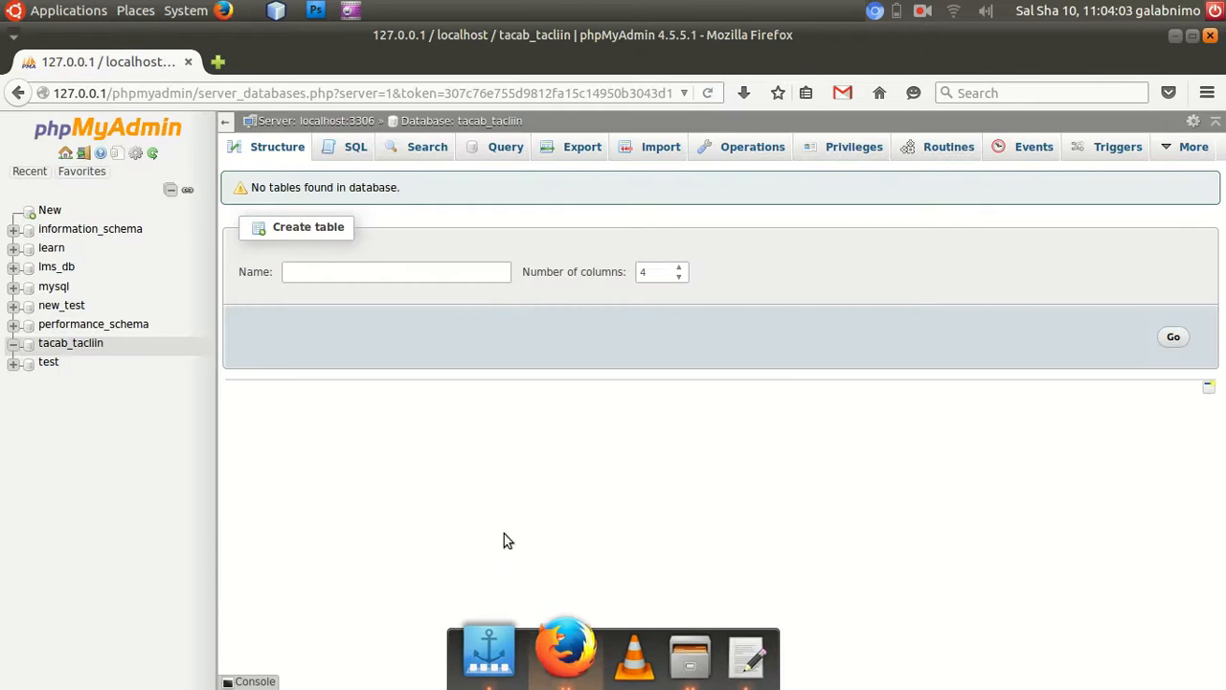
left_click(1174, 36)
left_click(498, 61)
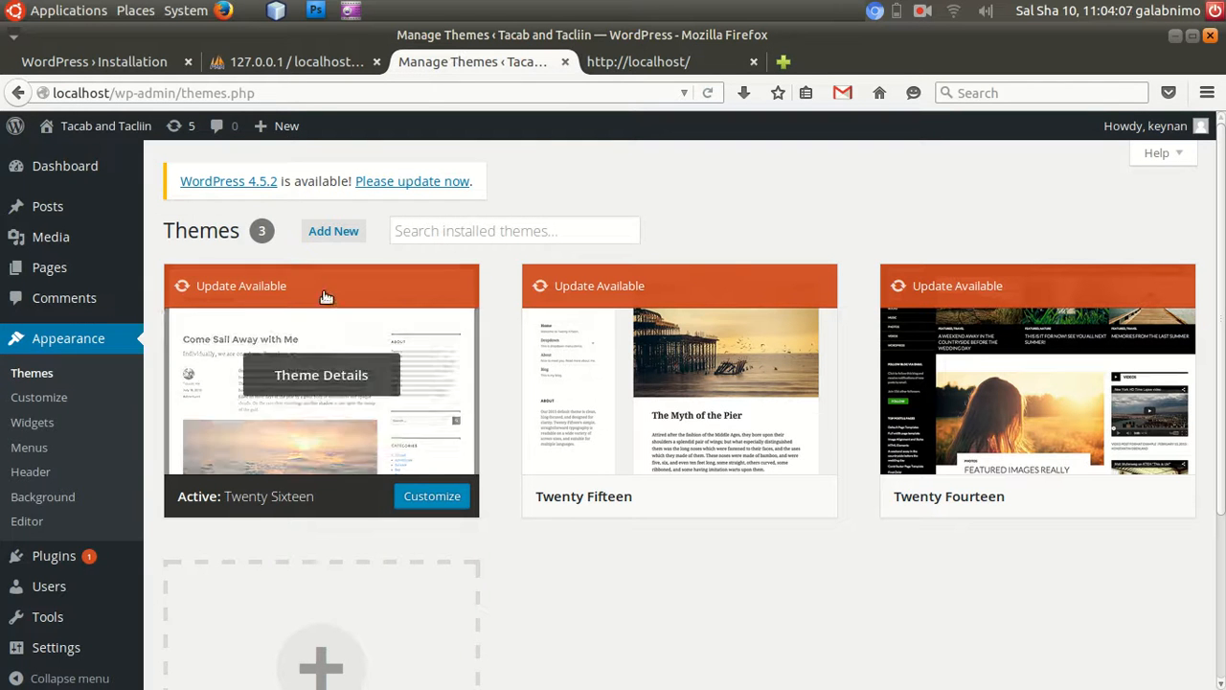
left_click(710, 94)
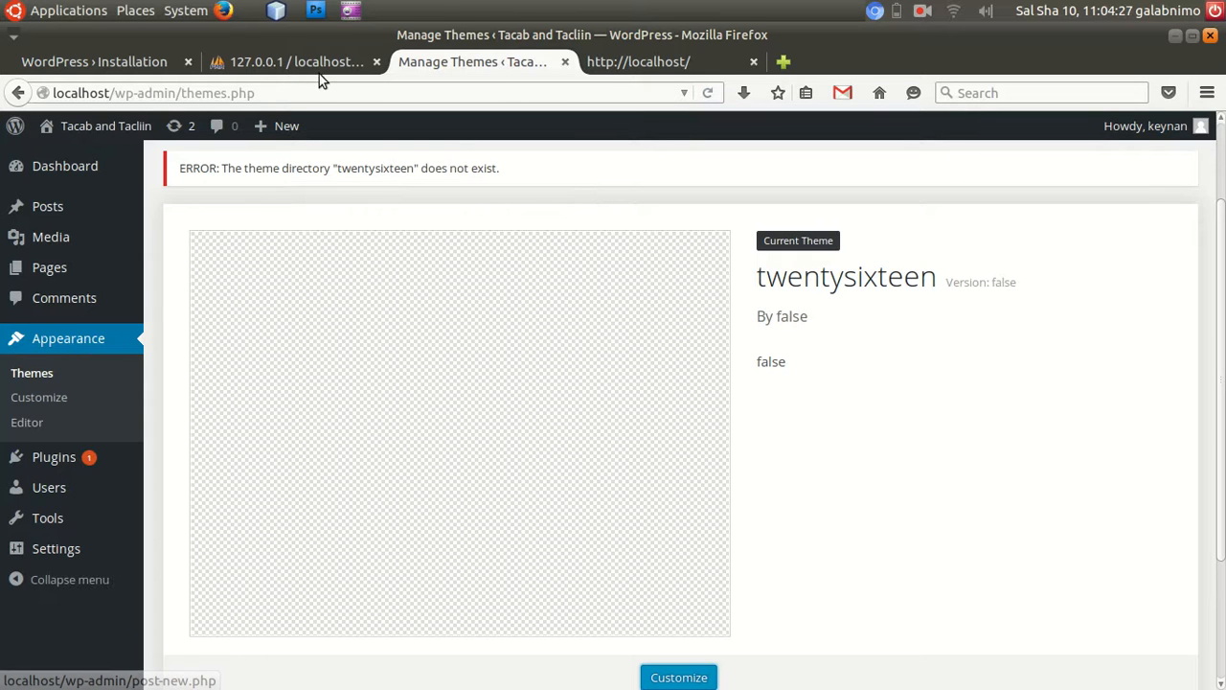
Switch to the Caja file manager, go to wp-content/themes inside htdocs and paste the copied frontier folder there.
mouse_move(678, 687)
left_click(665, 651)
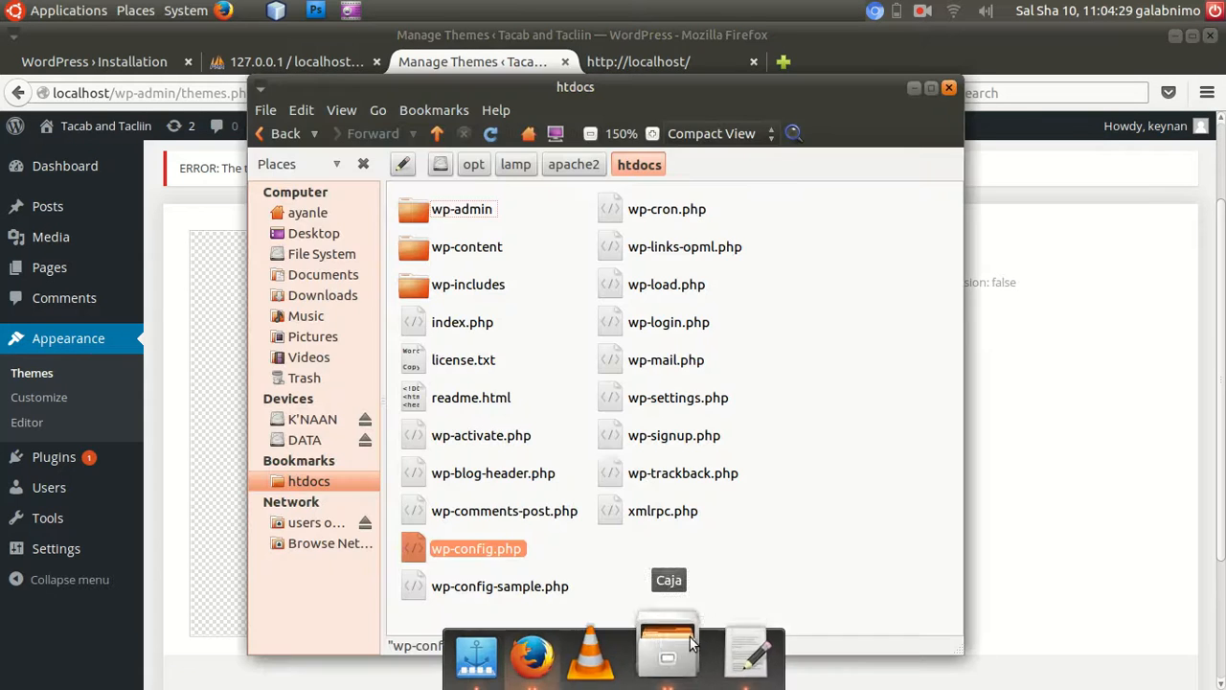
left_click(459, 265)
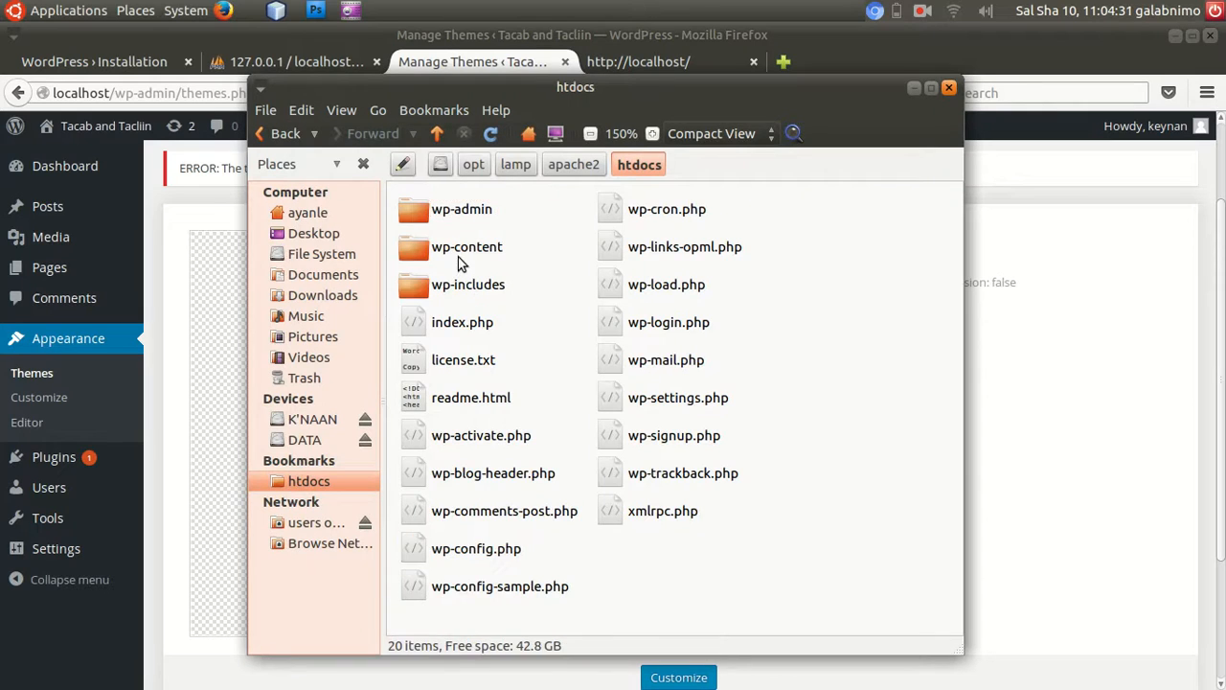
double_click(460, 247)
double_click(442, 226)
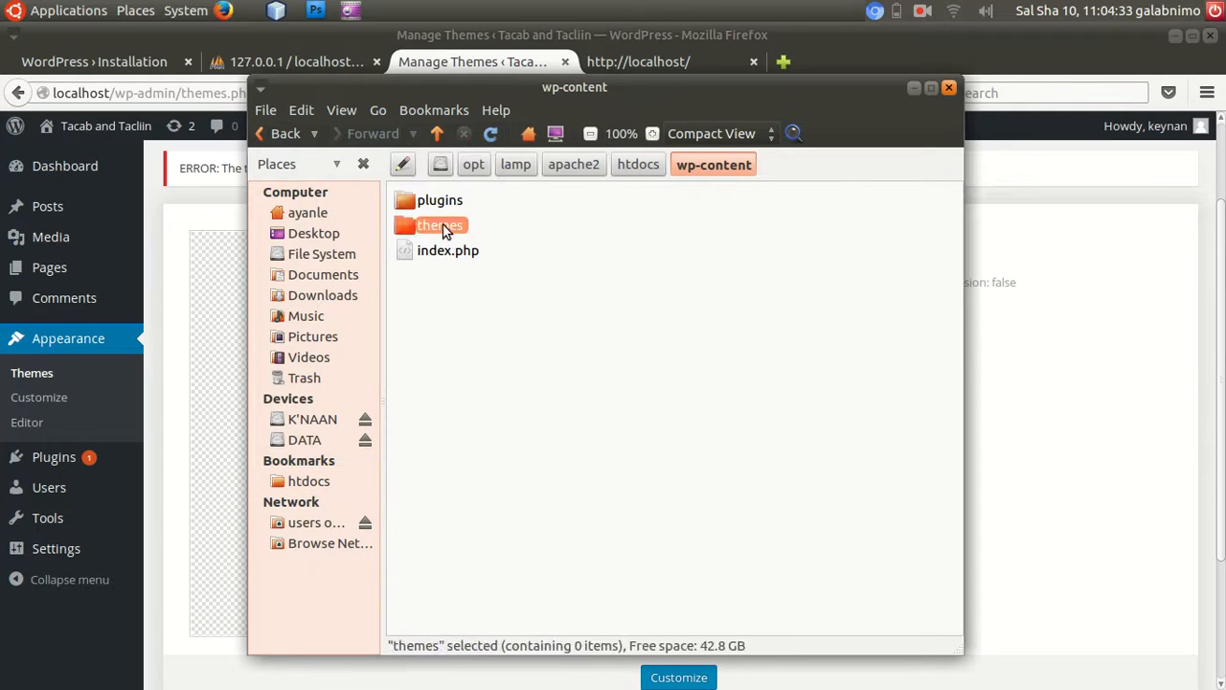
right_click(595, 254)
left_click(641, 395)
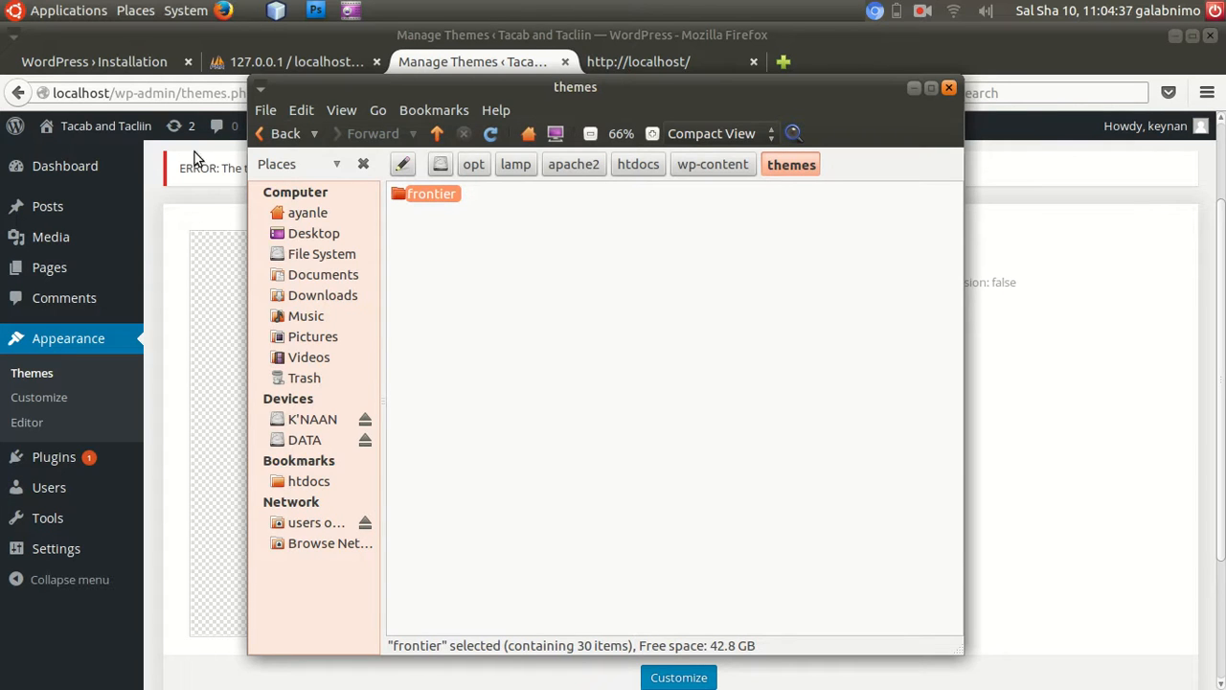
Return to the Manage Themes page in Firefox, reload it and activate the Frontier theme.
left_click(158, 184)
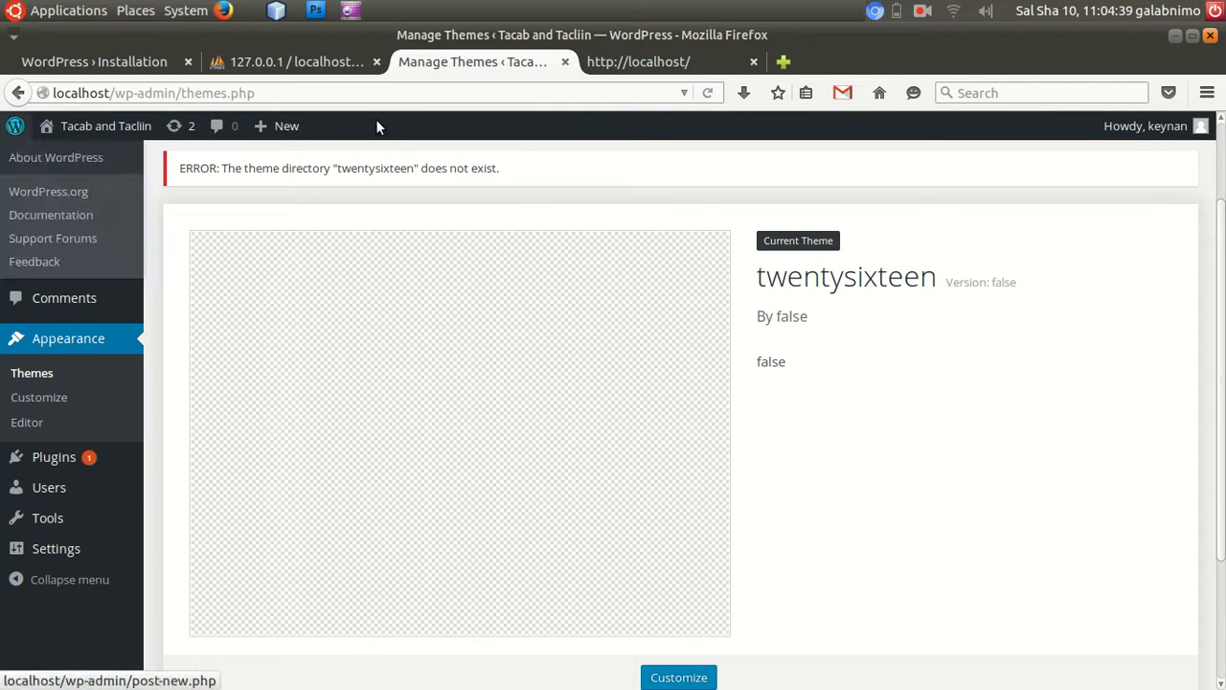
left_click(708, 93)
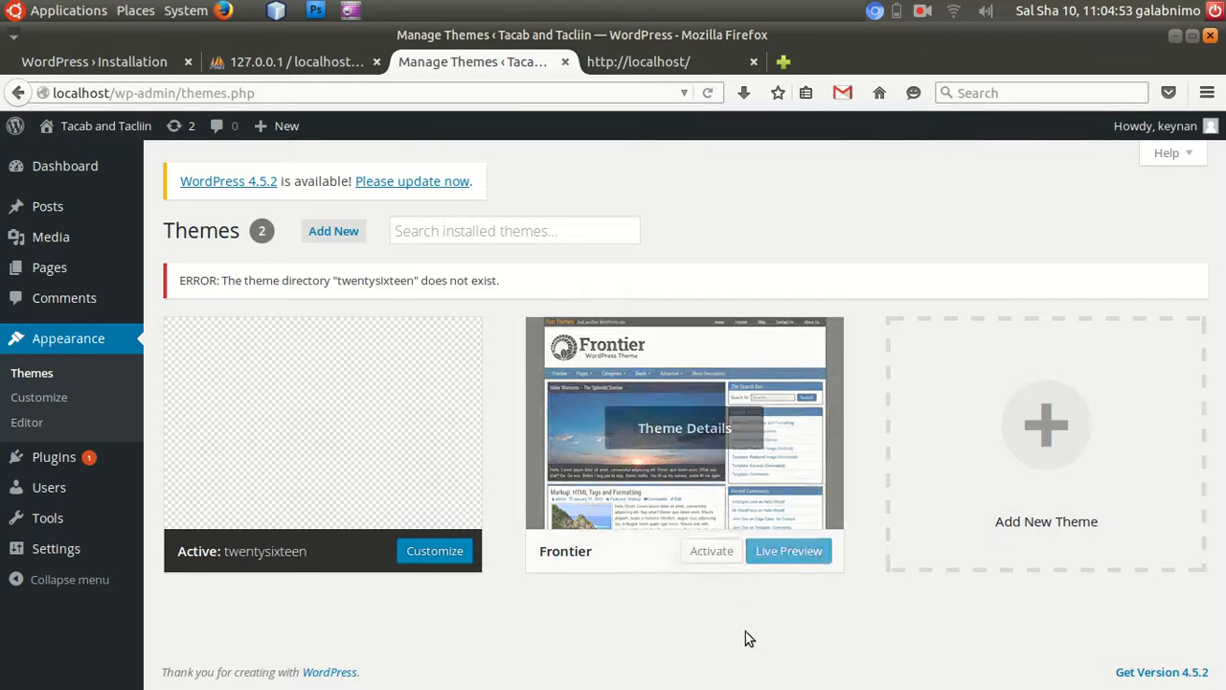
left_click(702, 552)
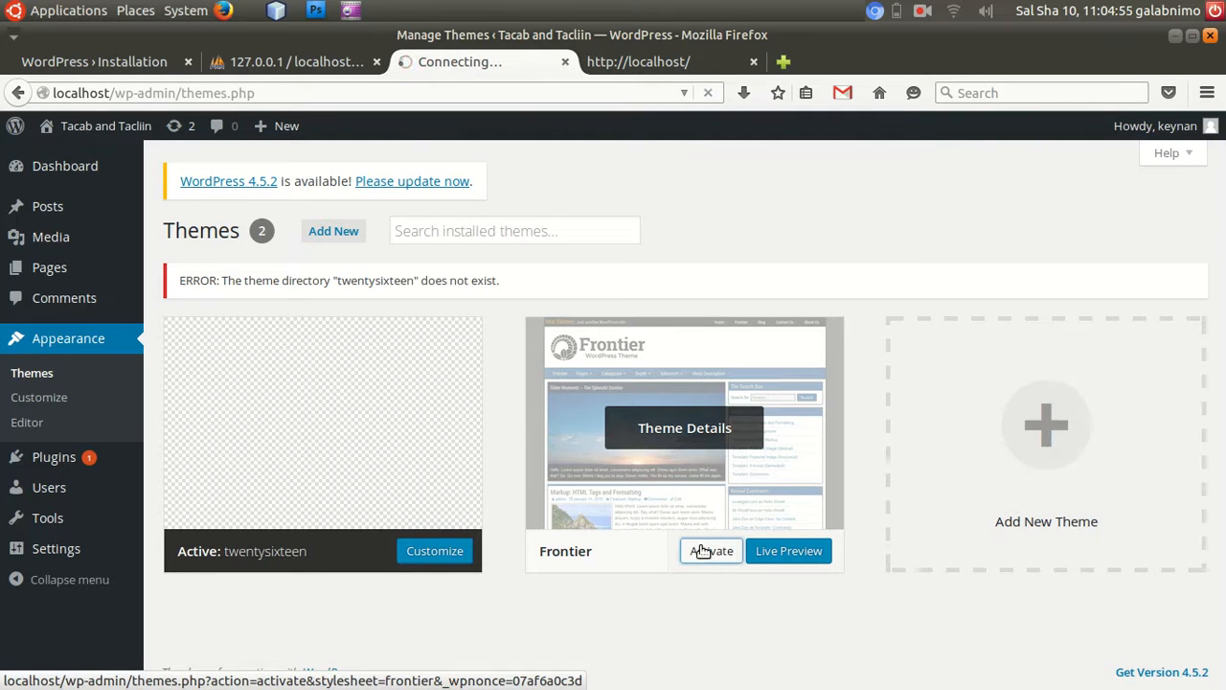
scroll(639, 509, "down", 5)
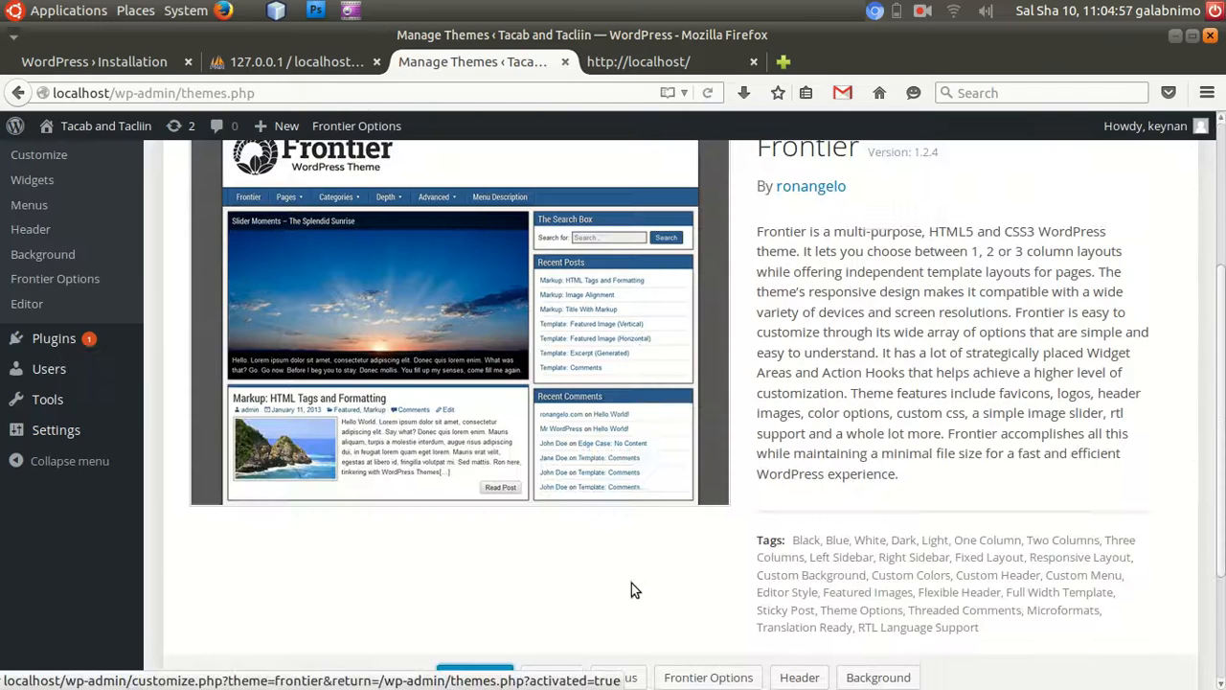
Reload the site's front page in the localhost tab to check it with the Frontier theme.
left_click(600, 63)
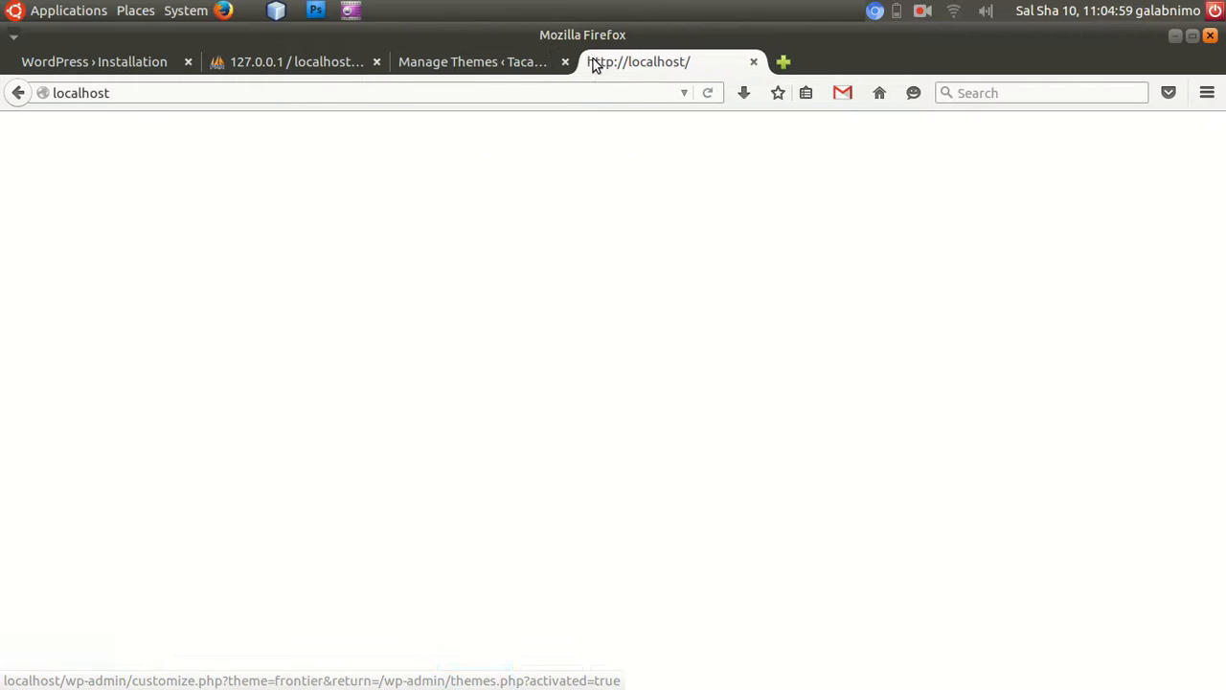
left_click(709, 94)
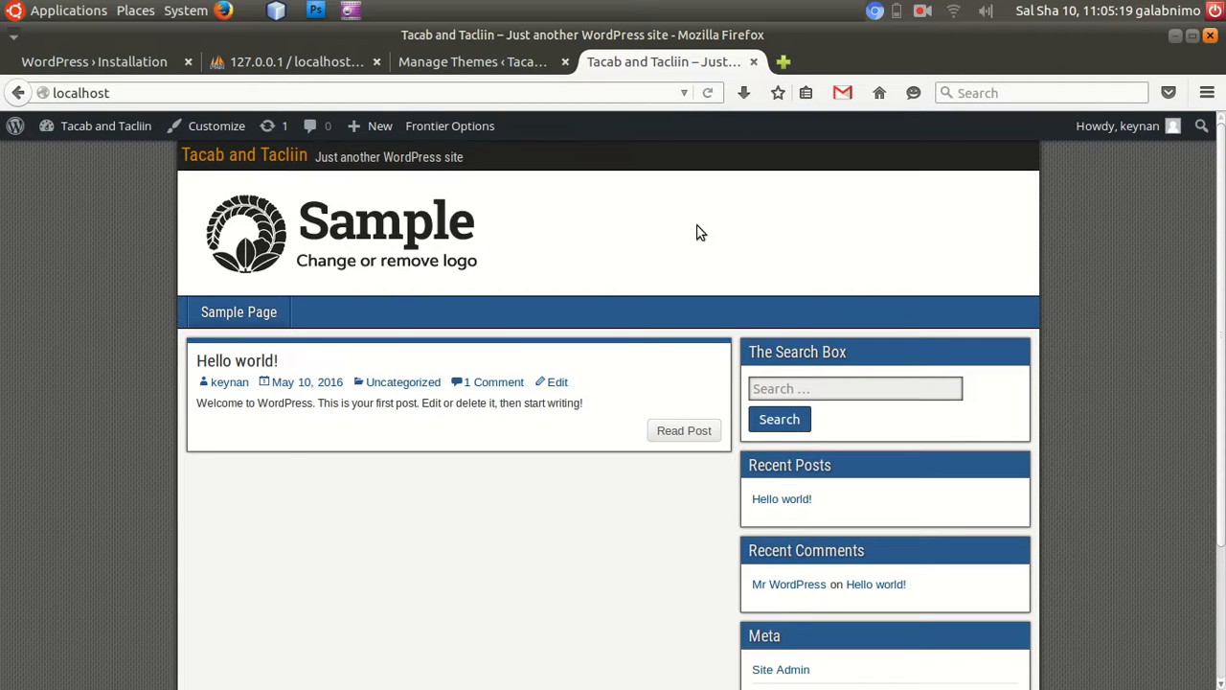
mouse_move(574, 687)
left_click(929, 10)
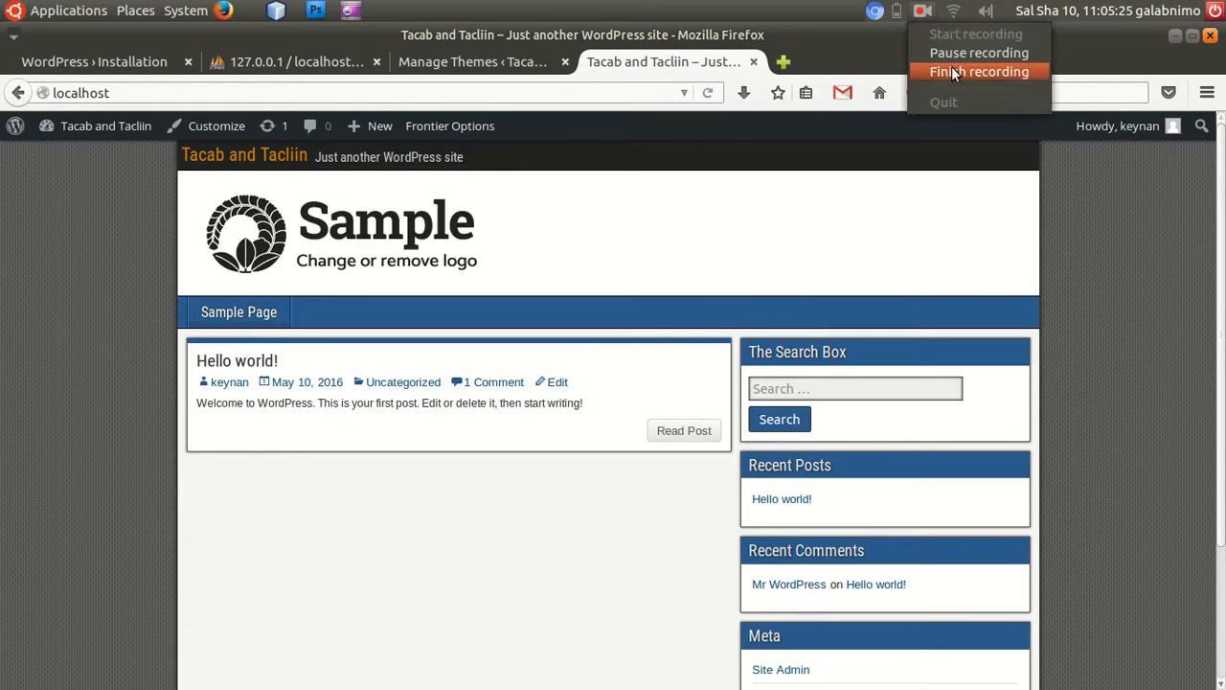